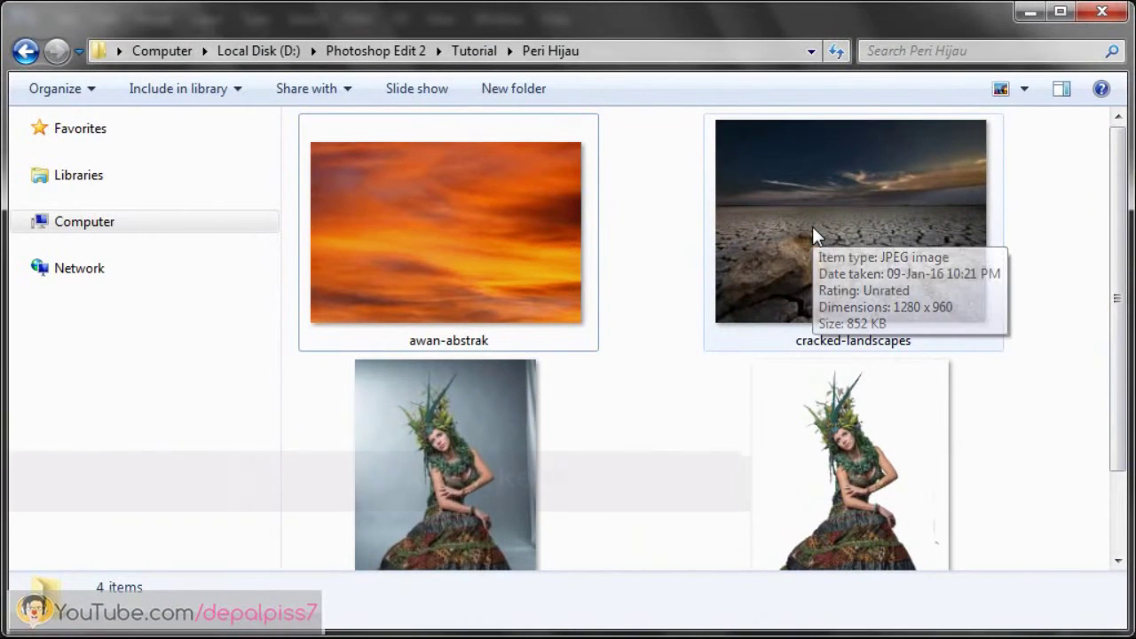
# Step: Open cracked-landscapes.jpg from the Peri Hijau folder in Adobe Photoshop CS6 via Open with
pyautogui.doubleClick(813, 229)
pyautogui.rightClick(812, 226)
pyautogui.moveTo(820, 372)
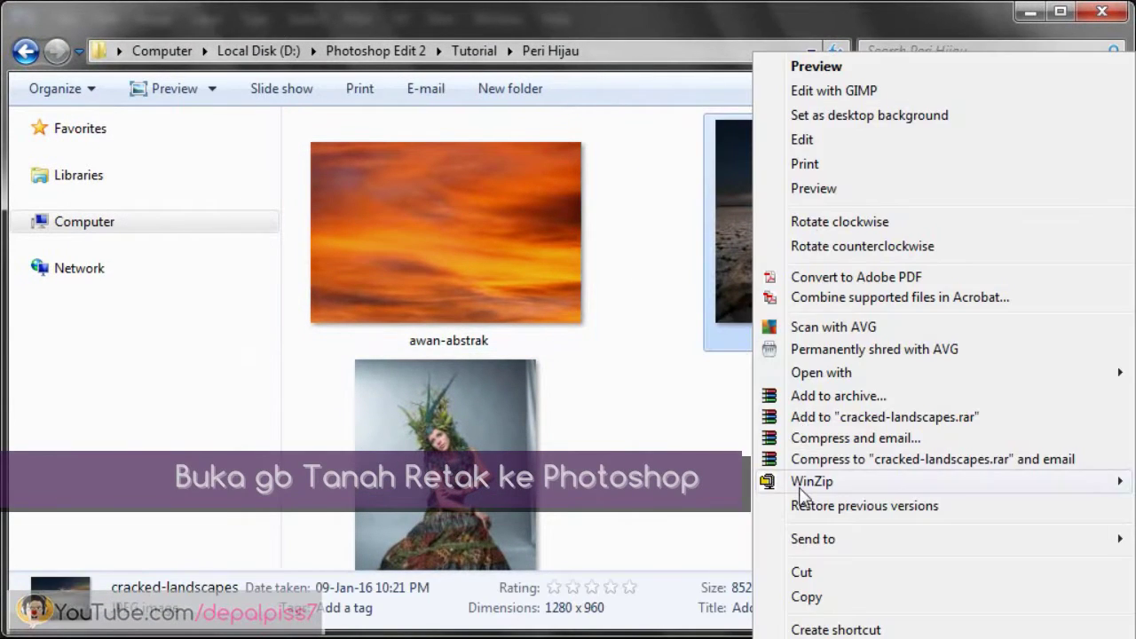
pyautogui.click(642, 372)
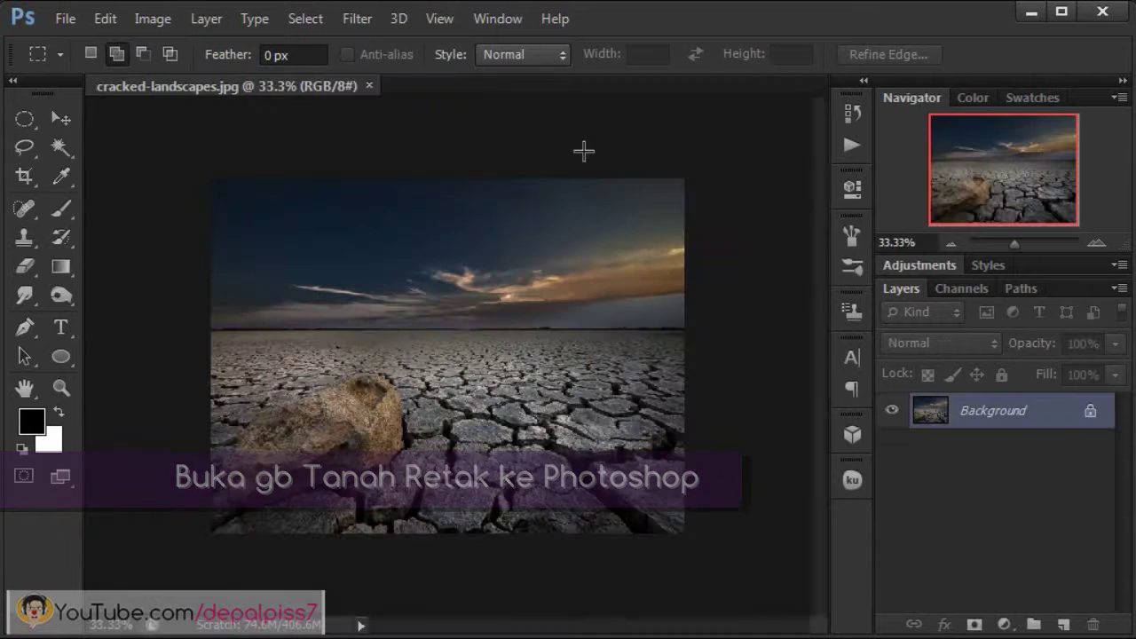
# Step: Fit the image on screen and convert the locked Background into an editable Layer 0
pyautogui.click(441, 19)
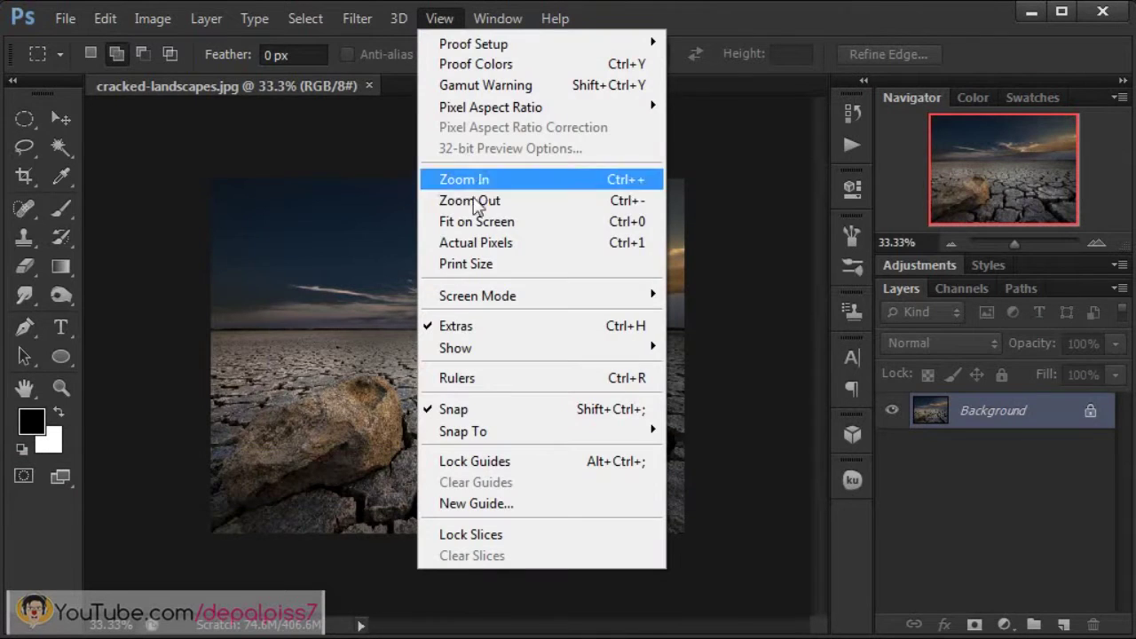
pyautogui.click(476, 221)
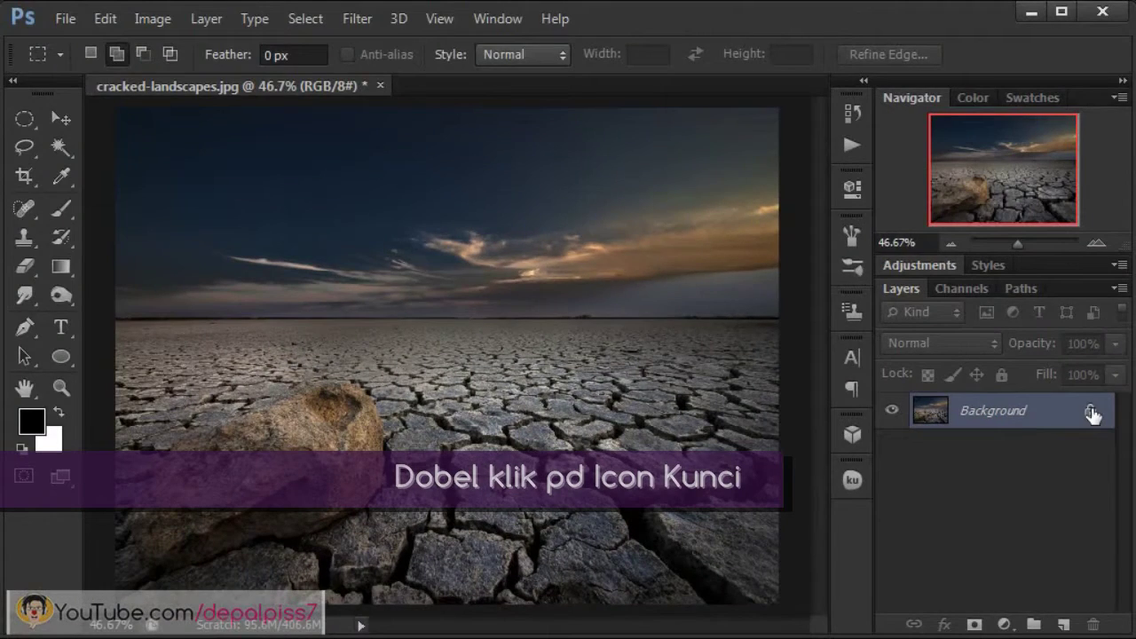
pyautogui.doubleClick(1089, 409)
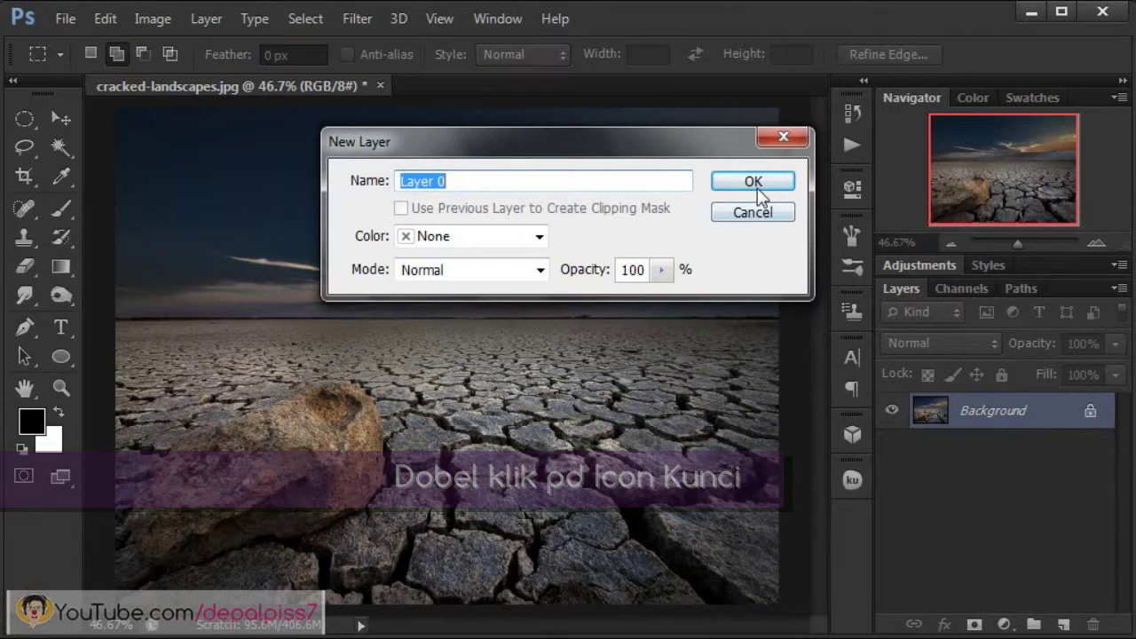
pyautogui.click(716, 181)
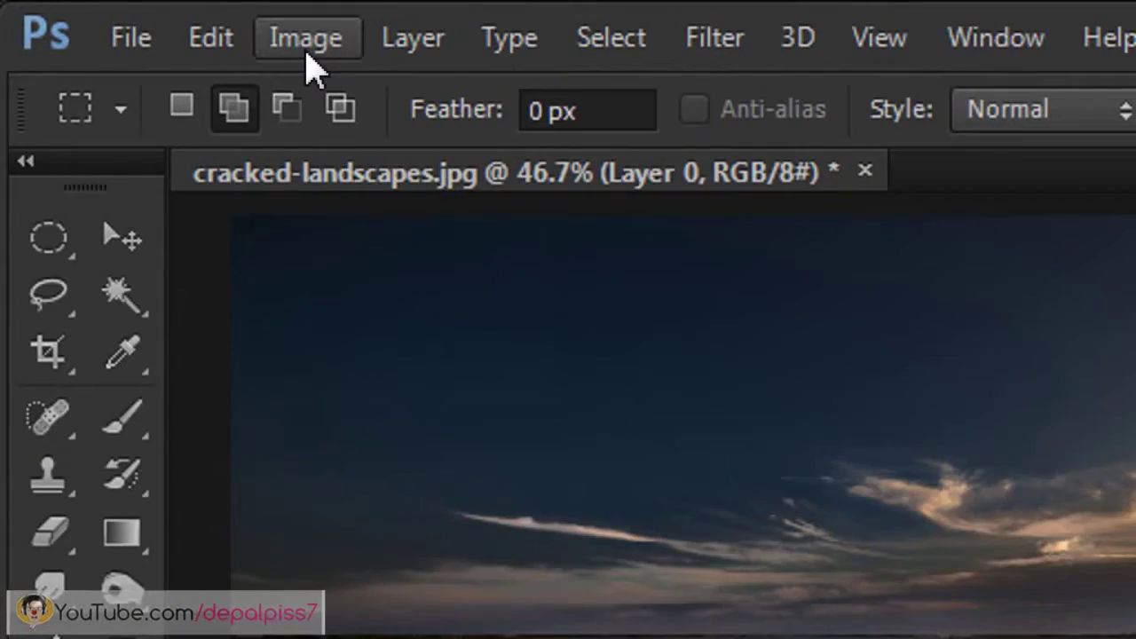
# Step: Add 300 pixels of relative canvas height anchored bottom-centre, then fit the canvas on screen
pyautogui.click(152, 24)
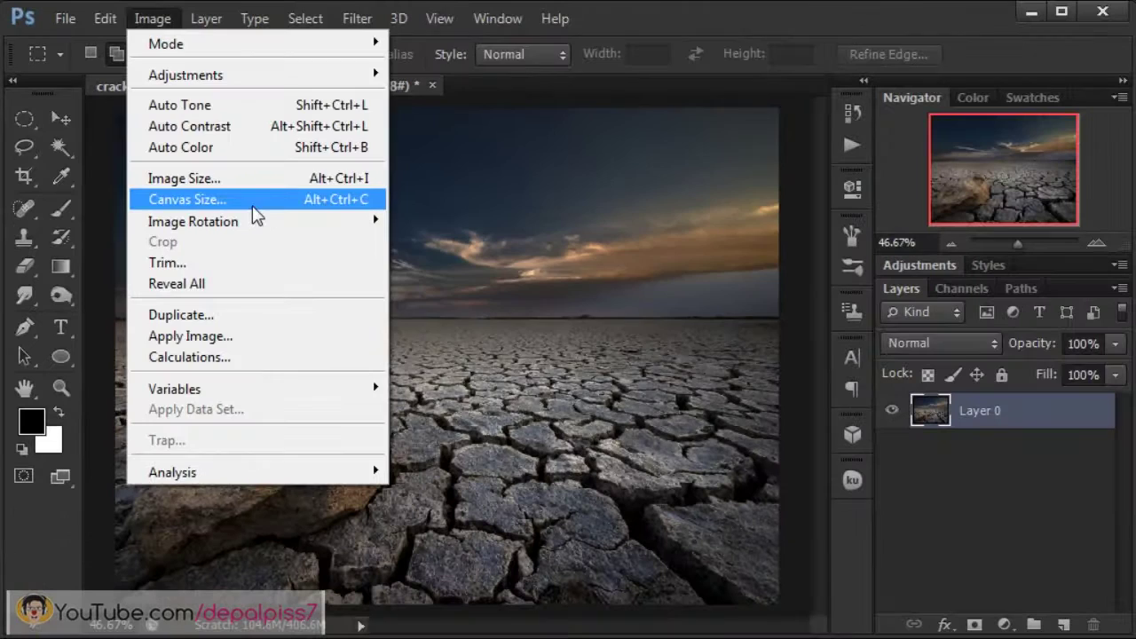
pyautogui.click(297, 201)
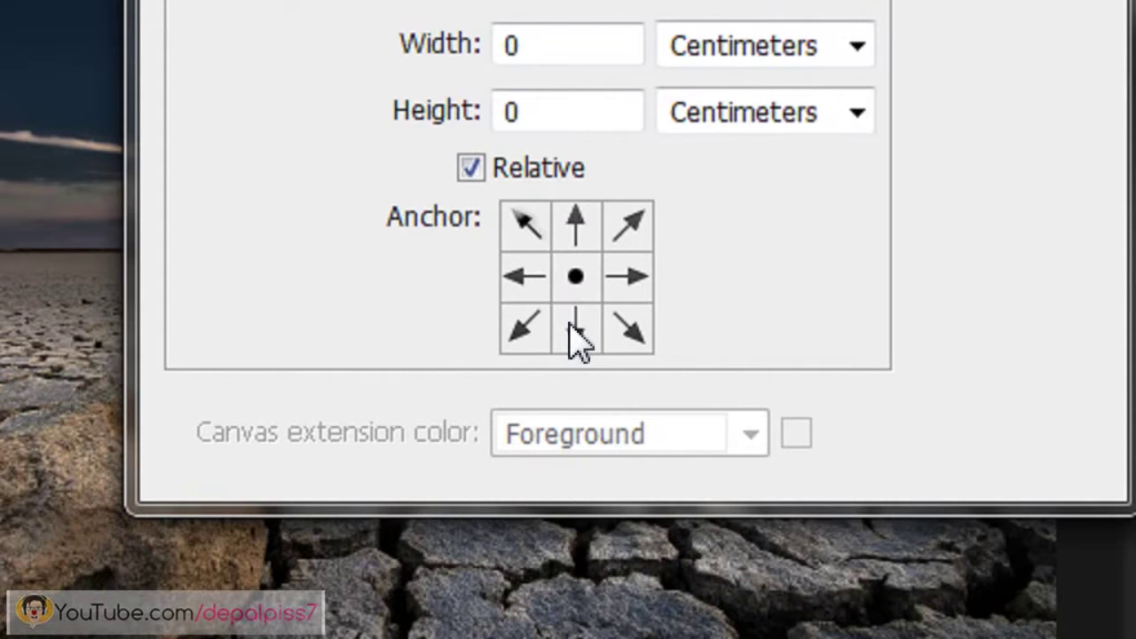
pyautogui.click(537, 355)
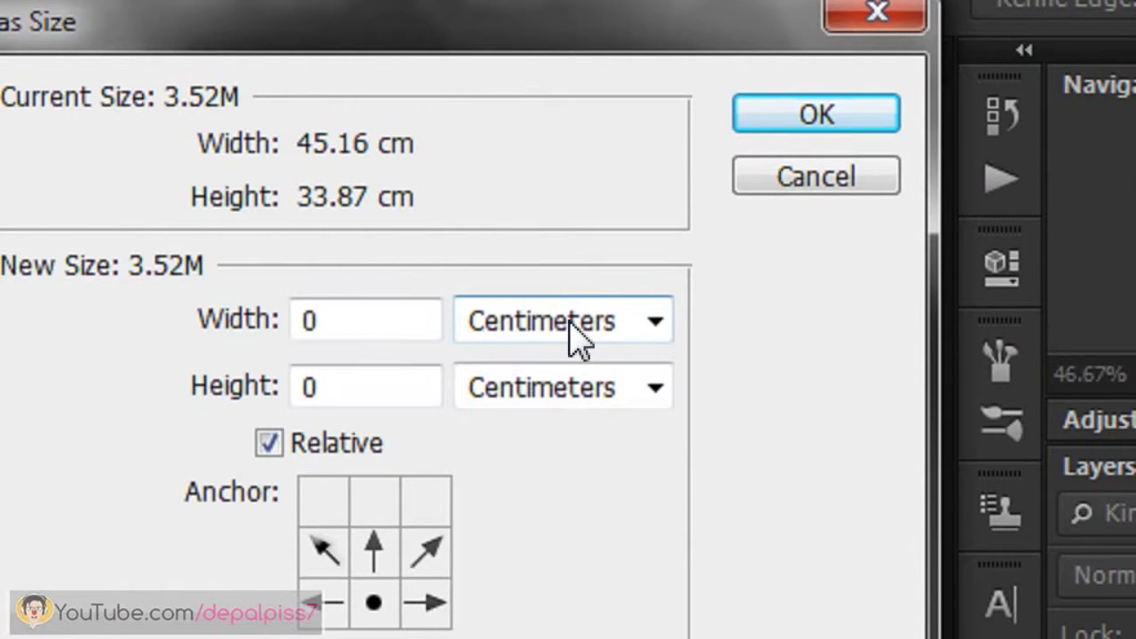
pyautogui.click(636, 218)
pyautogui.click(572, 401)
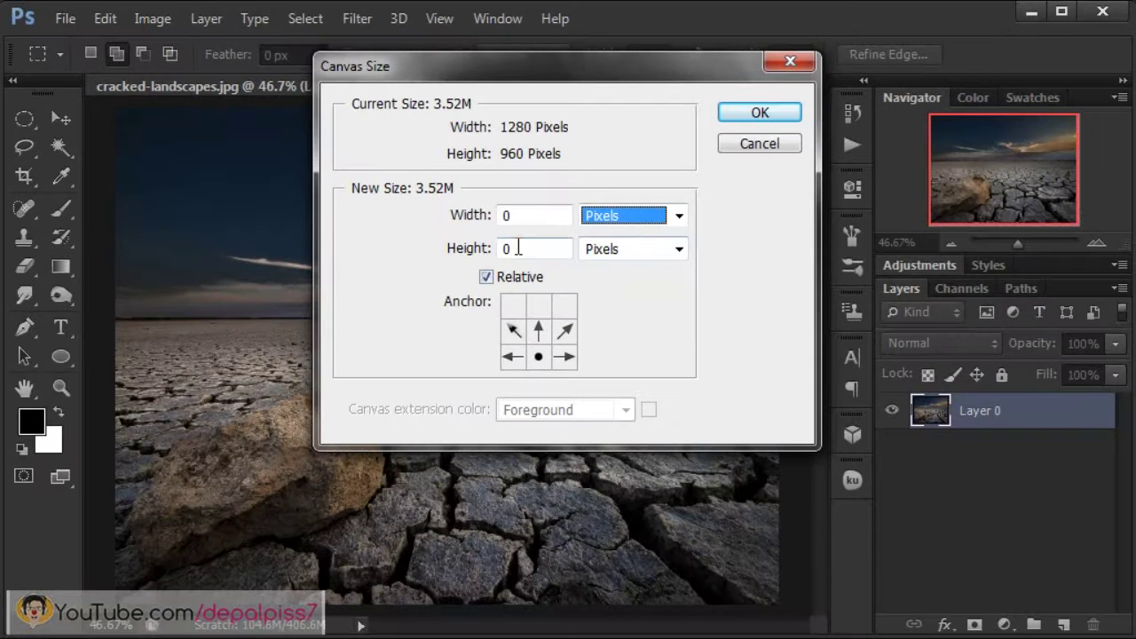
pyautogui.click(518, 249)
pyautogui.write('300')
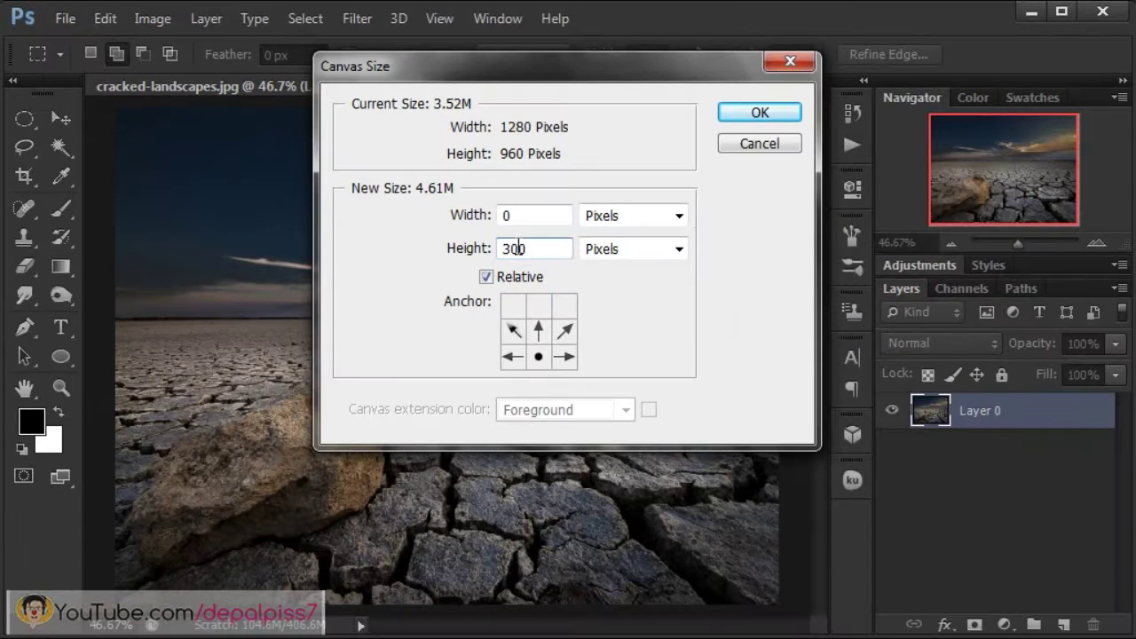
pyautogui.click(790, 111)
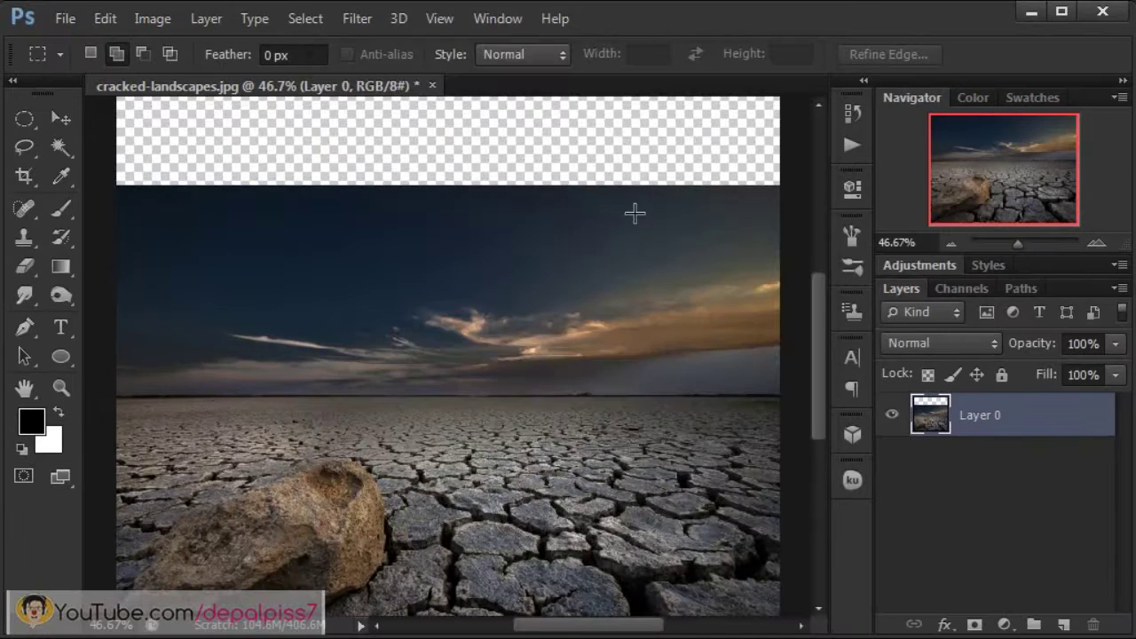
pyautogui.click(441, 20)
pyautogui.click(478, 221)
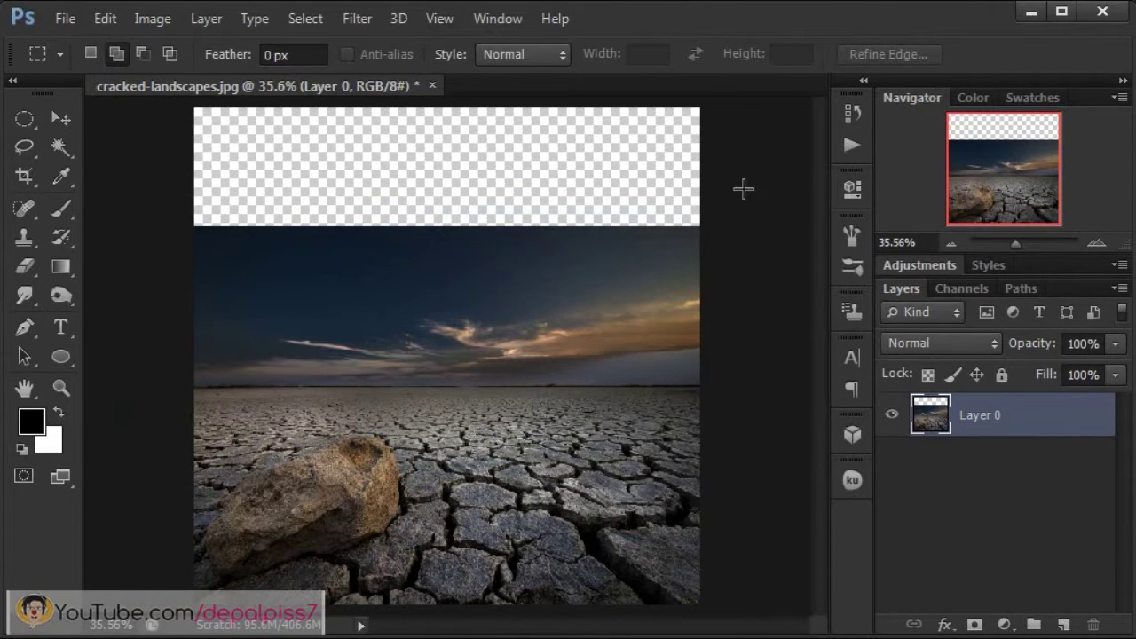
pyautogui.press('v')
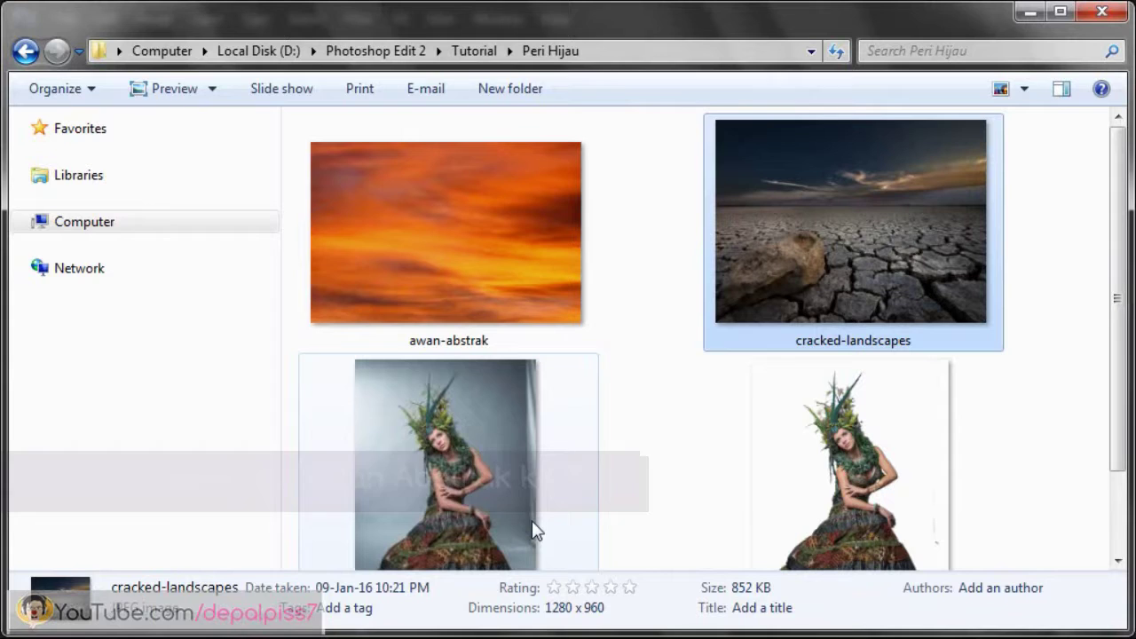
# Step: Open awan-abstrak.jpg from Explorer in Adobe Photoshop CS6
pyautogui.rightClick(482, 237)
pyautogui.moveTo(551, 373)
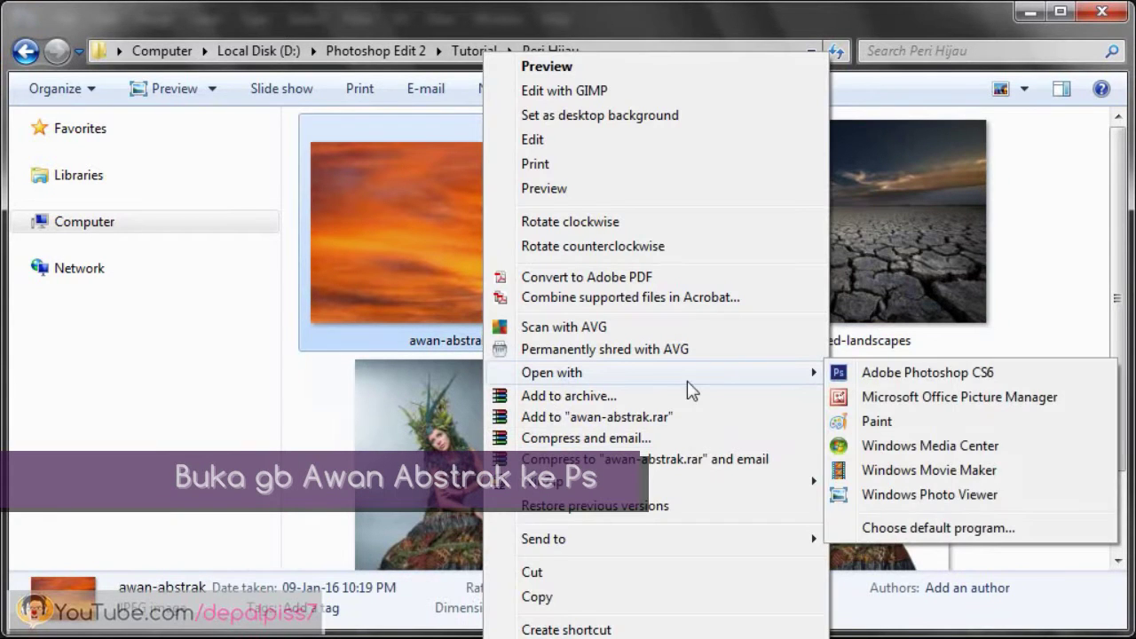
pyautogui.click(863, 375)
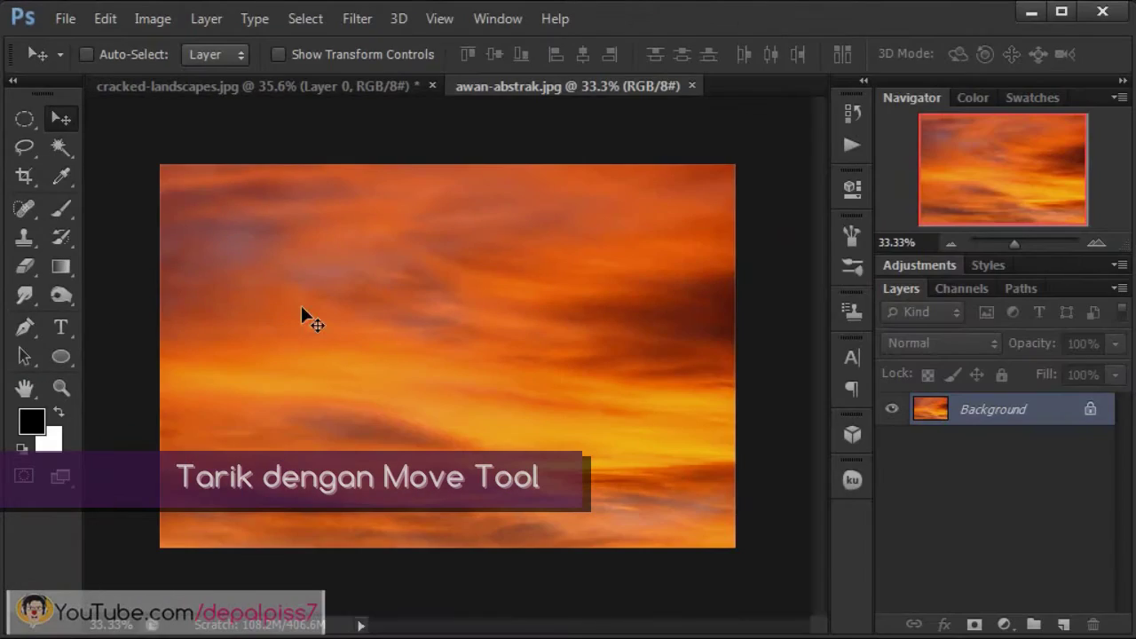
# Step: Drag the orange sky into cracked-landscapes as Layer 1 and position it over the upper area
pyautogui.moveTo(302, 314)
pyautogui.mouseDown()
pyautogui.moveTo(238, 89)
pyautogui.moveTo(386, 231)
pyautogui.moveTo(288, 200)
pyautogui.mouseUp()
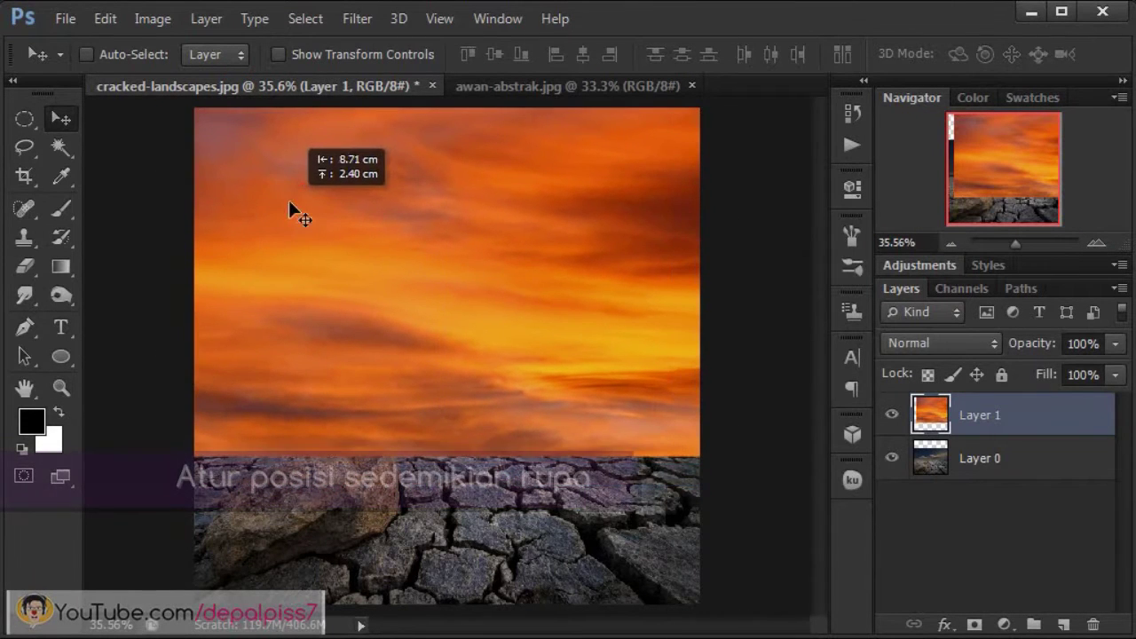
pyautogui.moveTo(1017, 237); pyautogui.dragTo(1015, 240)
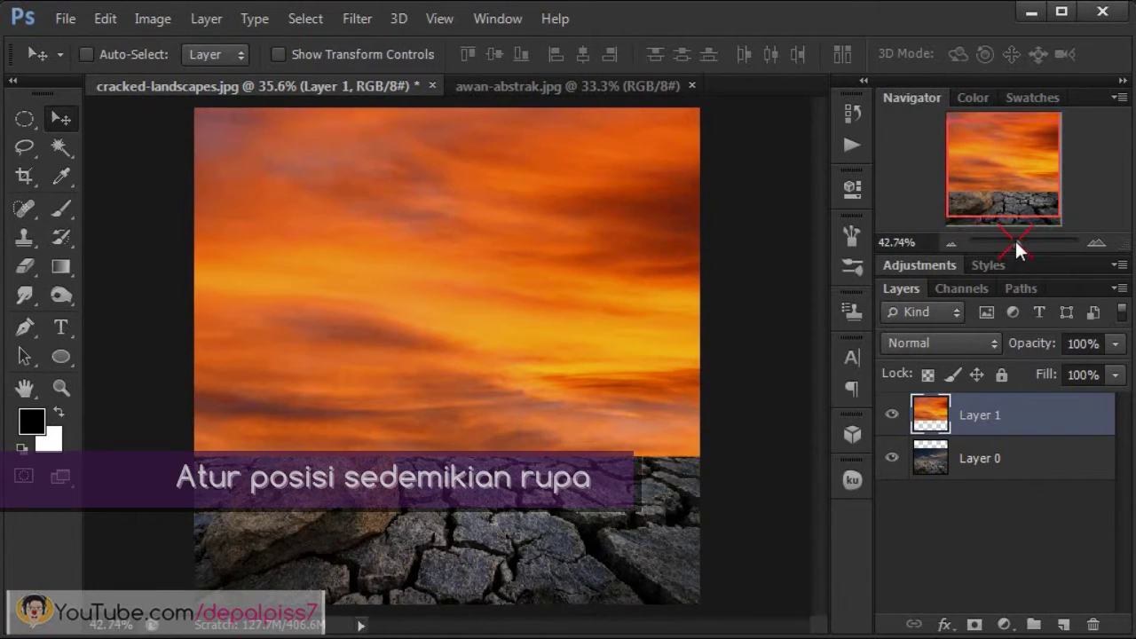
pyautogui.hotkey('ctrl', 't')
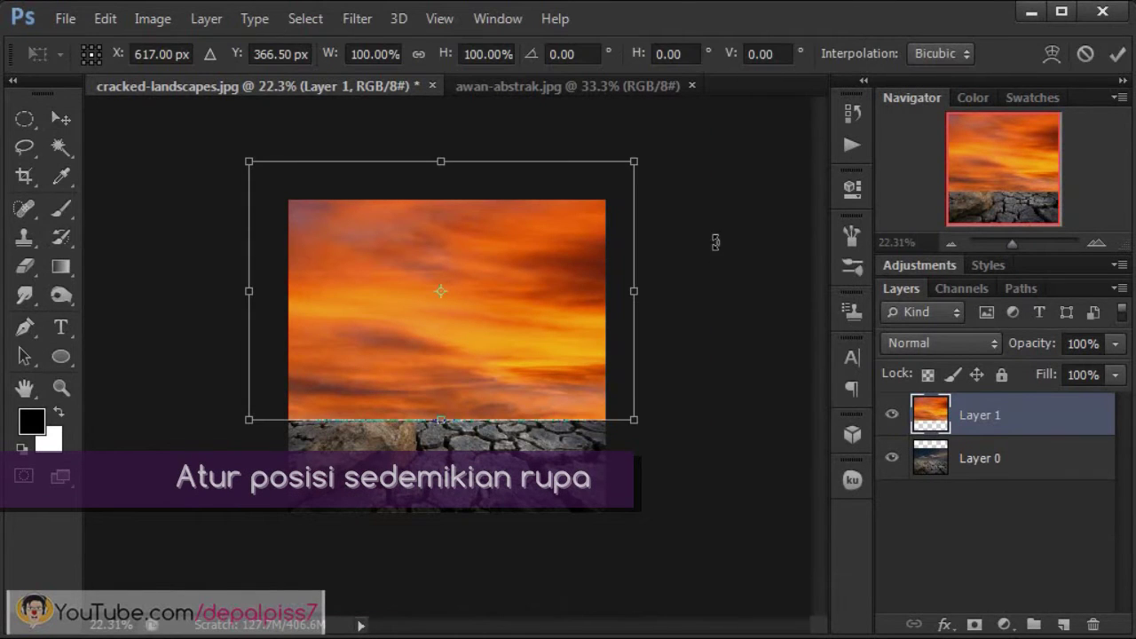
pyautogui.moveTo(549, 316); pyautogui.dragTo(550, 336)
pyautogui.click(71, 124)
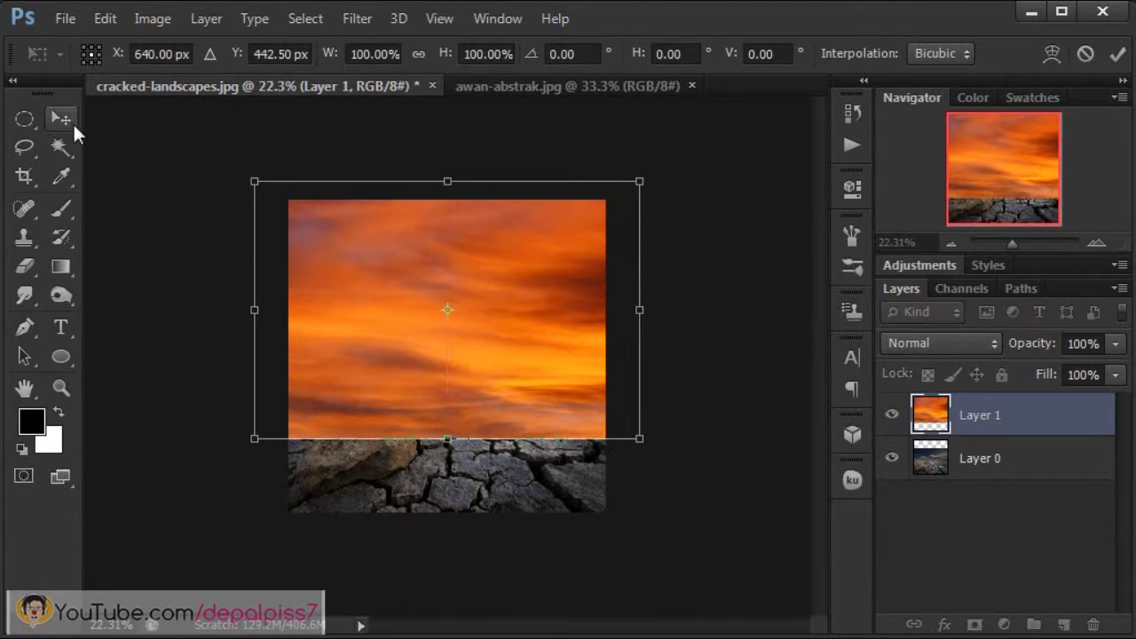
pyautogui.click(73, 121)
pyautogui.click(491, 274)
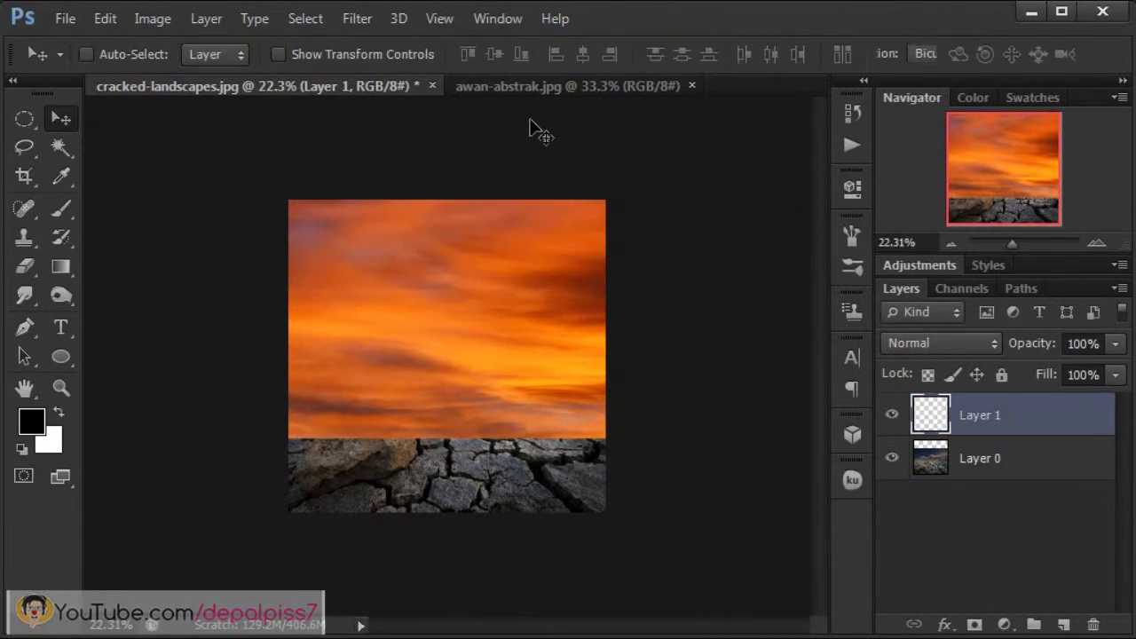
pyautogui.click(443, 19)
pyautogui.click(503, 230)
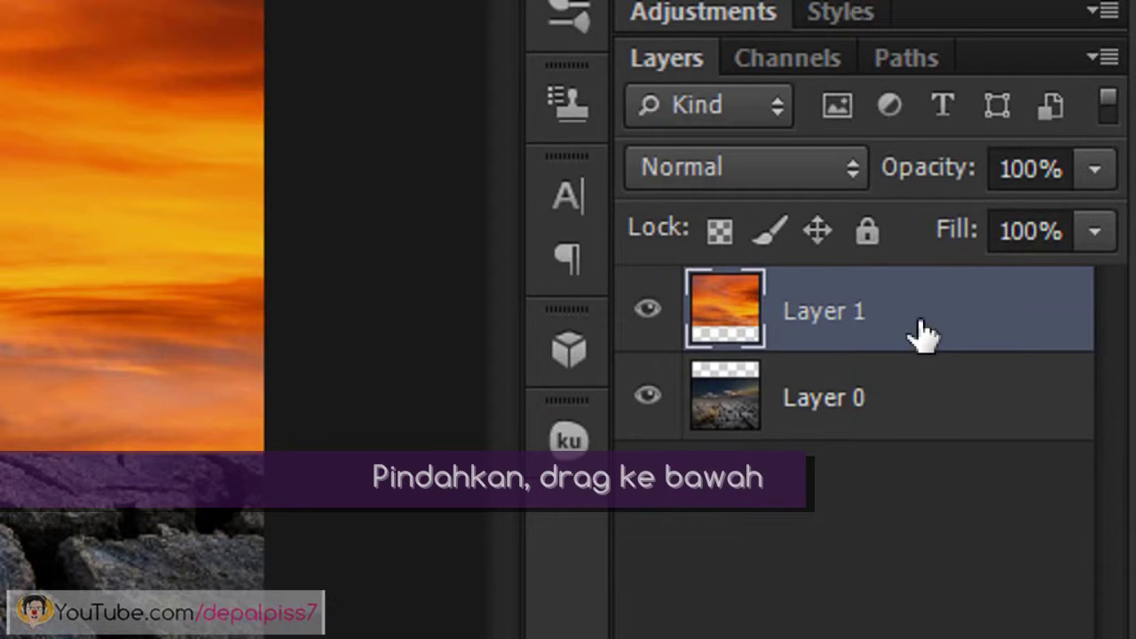
# Step: Move the sky layer below the landscape and add an Overlay-mode copy of Layer 0
pyautogui.moveTo(922, 333); pyautogui.dragTo(949, 425)
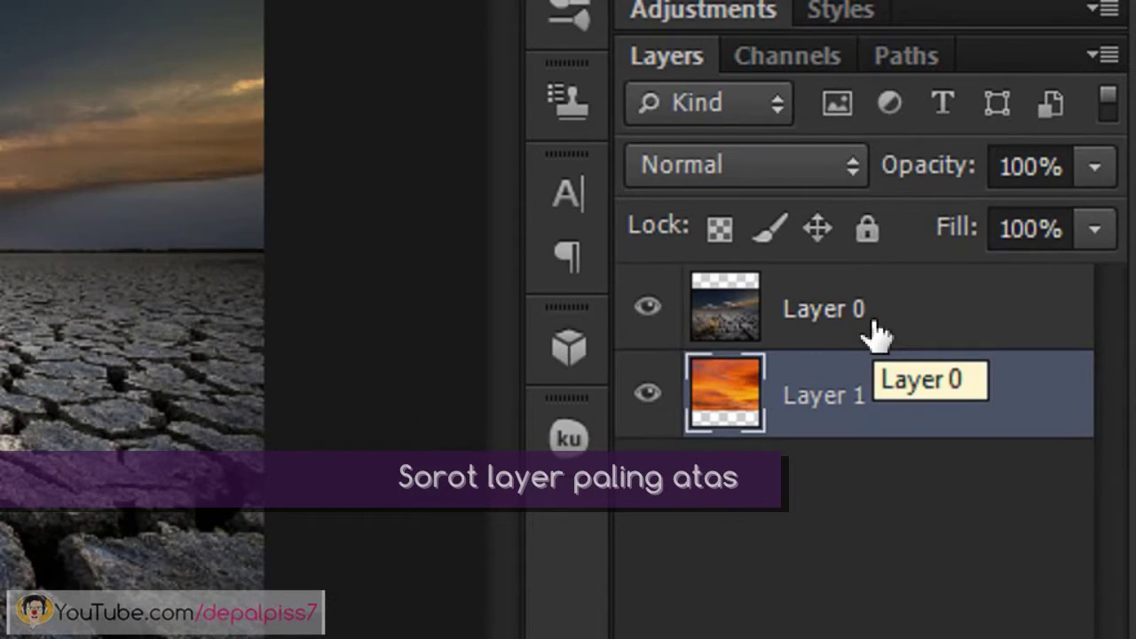
pyautogui.click(877, 334)
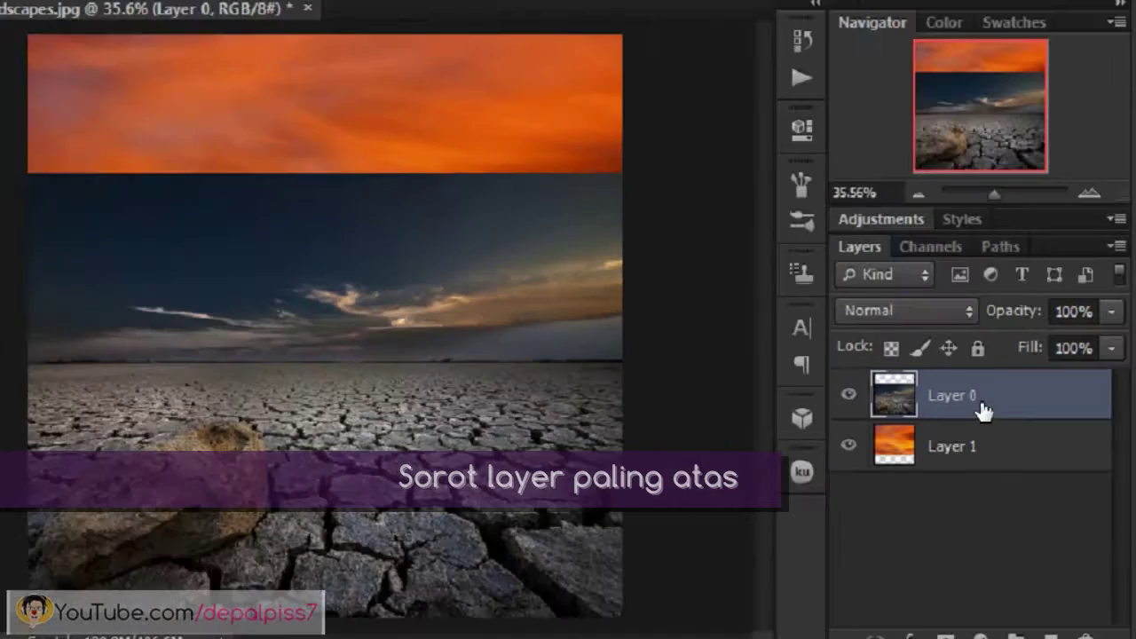
pyautogui.hotkey('ctrl', 'j')
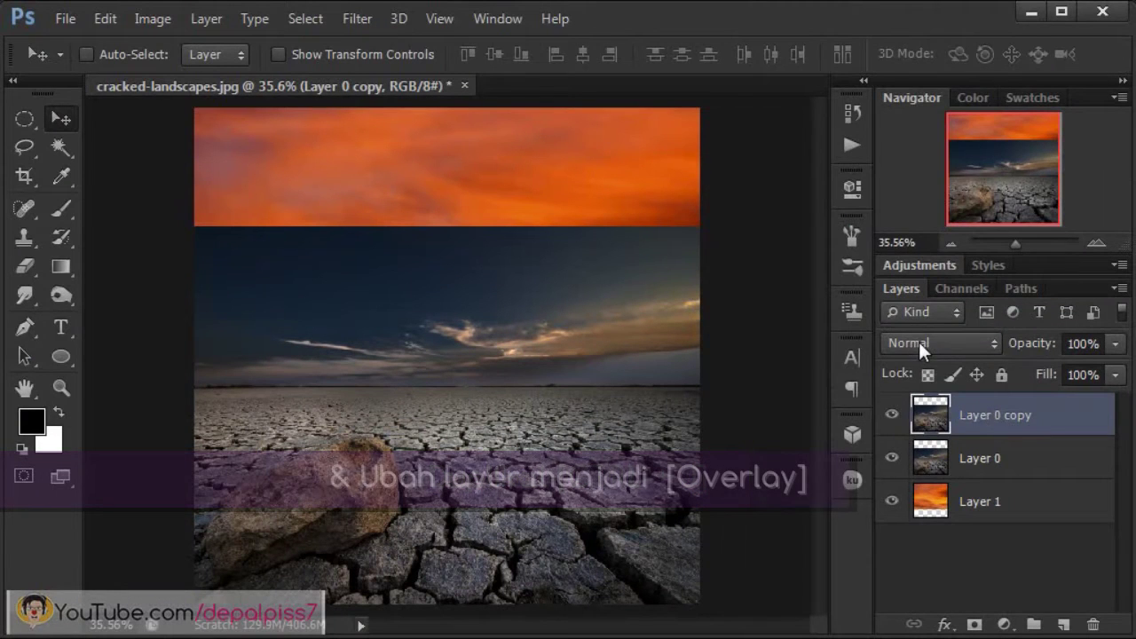
pyautogui.click(918, 342)
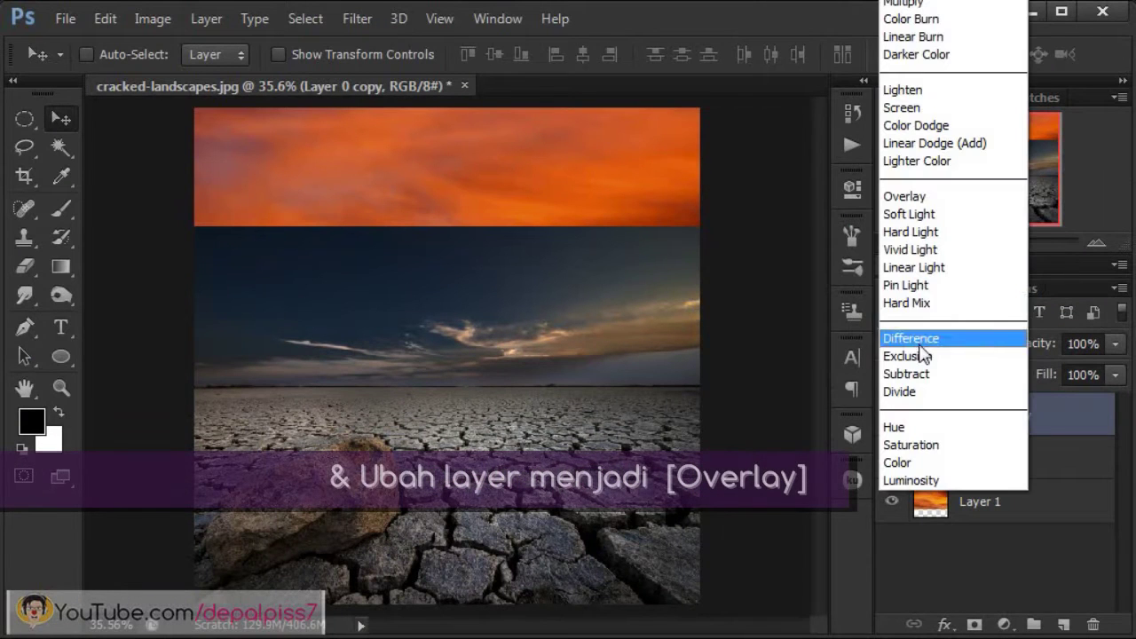
pyautogui.click(929, 198)
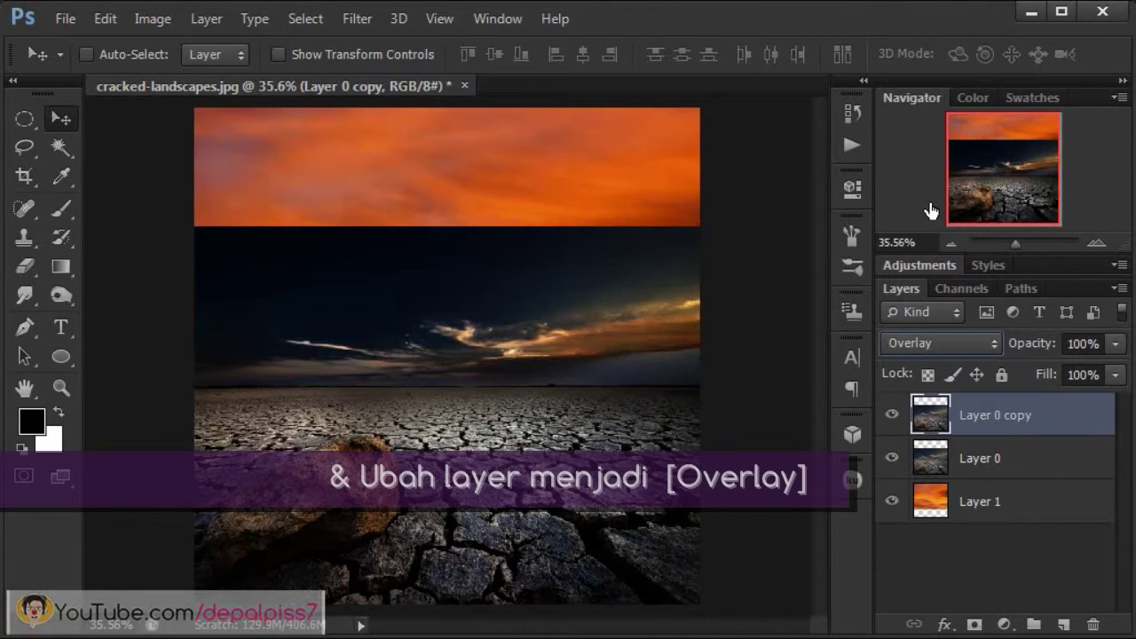
# Step: Group Layer 0 and its Overlay copy into Group 1
pyautogui.keyDown('ctrl'); pyautogui.click(1038, 463); pyautogui.keyUp('ctrl')
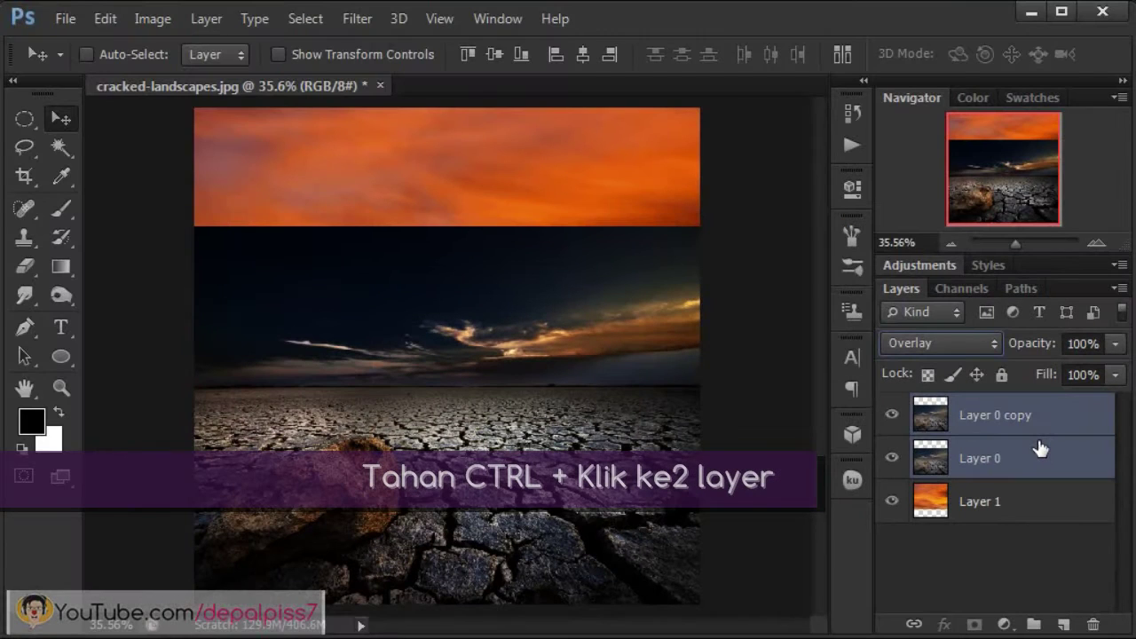
pyautogui.hotkey('ctrl', 'g')
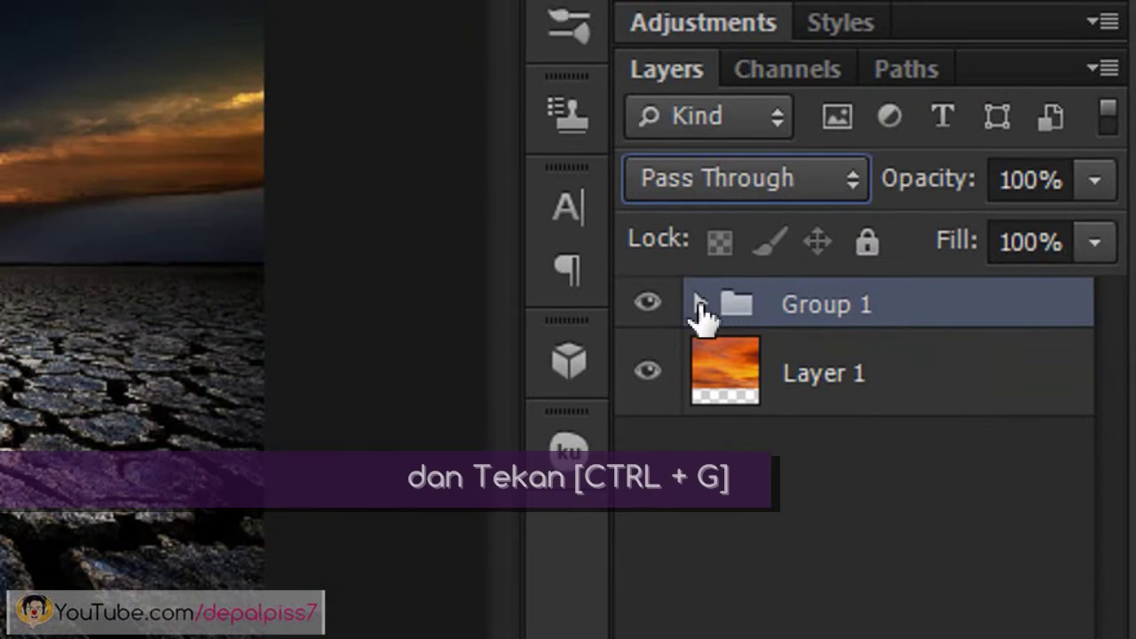
pyautogui.click(699, 306)
pyautogui.click(699, 306)
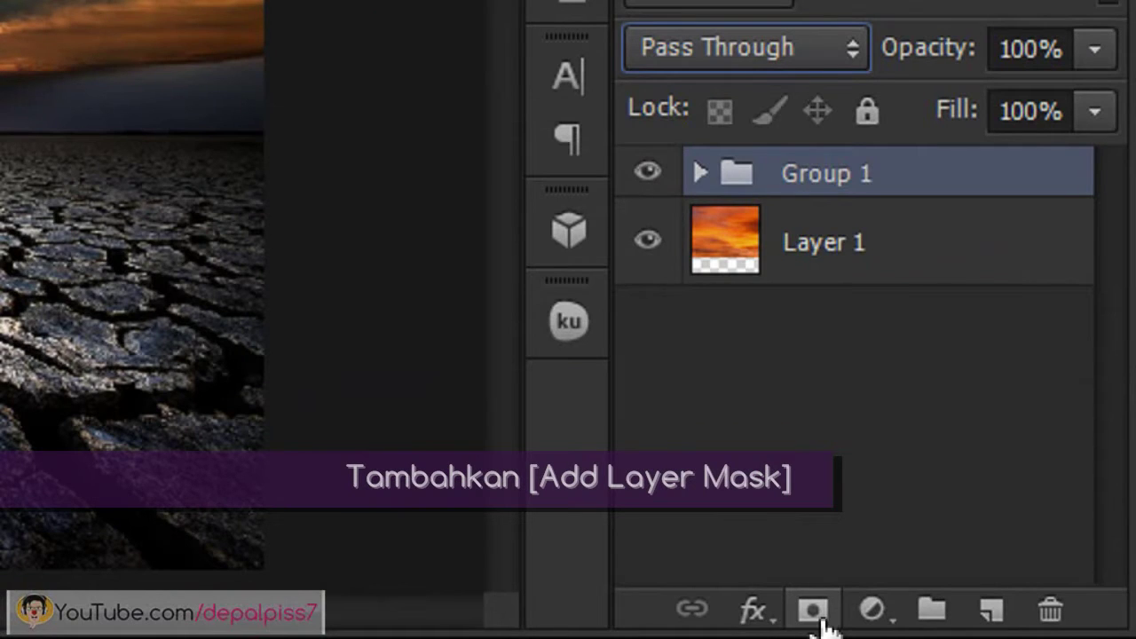
# Step: Add a mask to Group 1 and erase the dark sky with a size-150 eraser
pyautogui.click(814, 610)
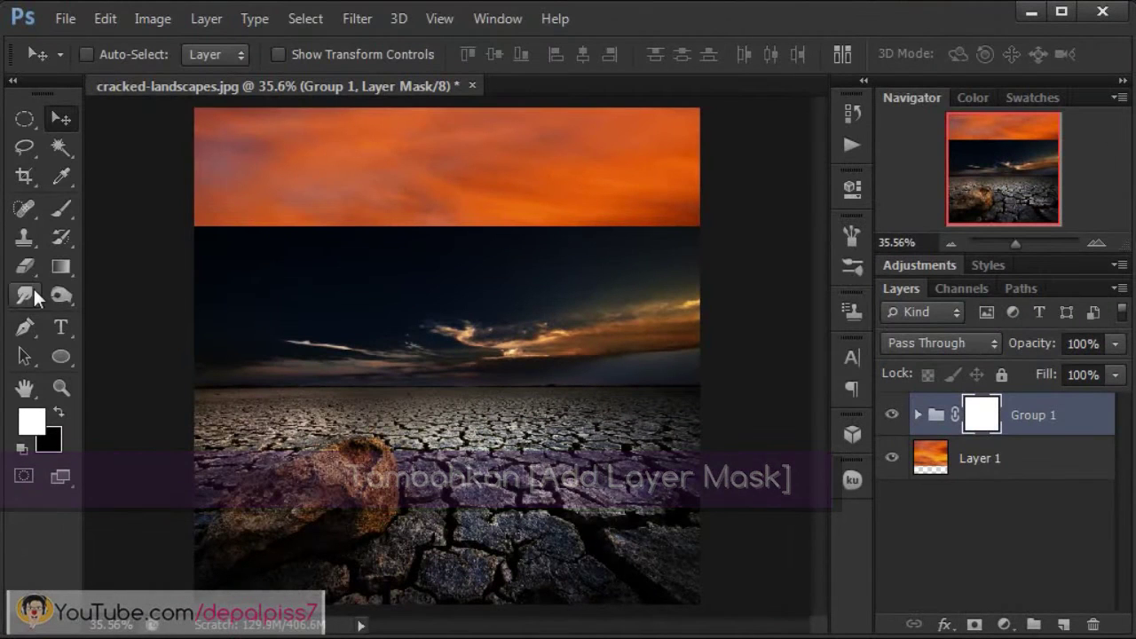
pyautogui.click(31, 273)
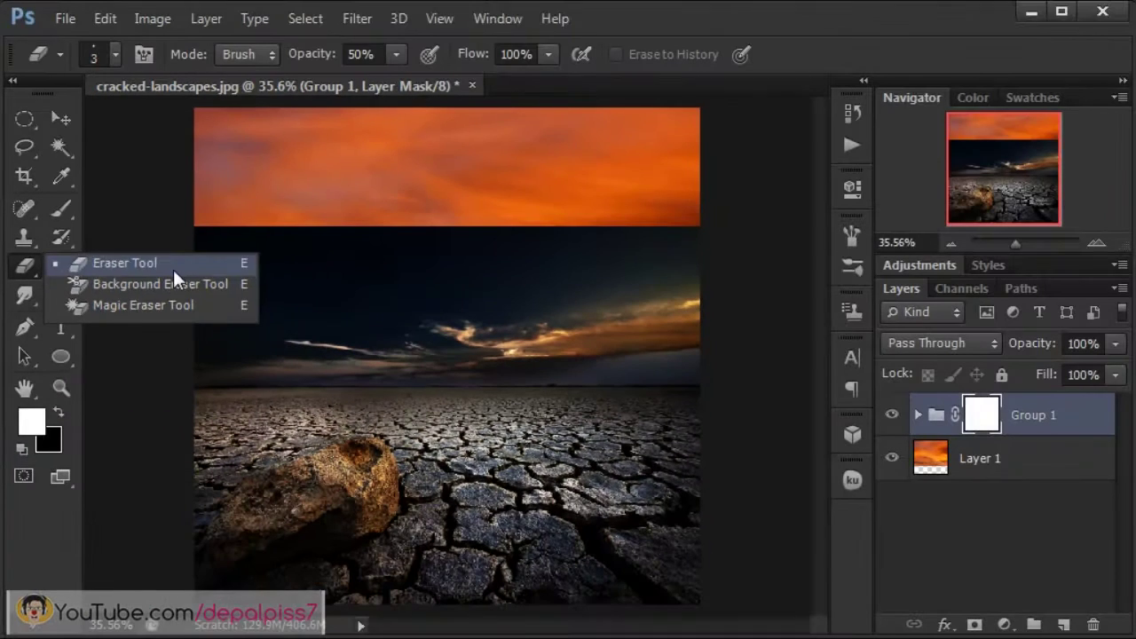
pyautogui.click(169, 259)
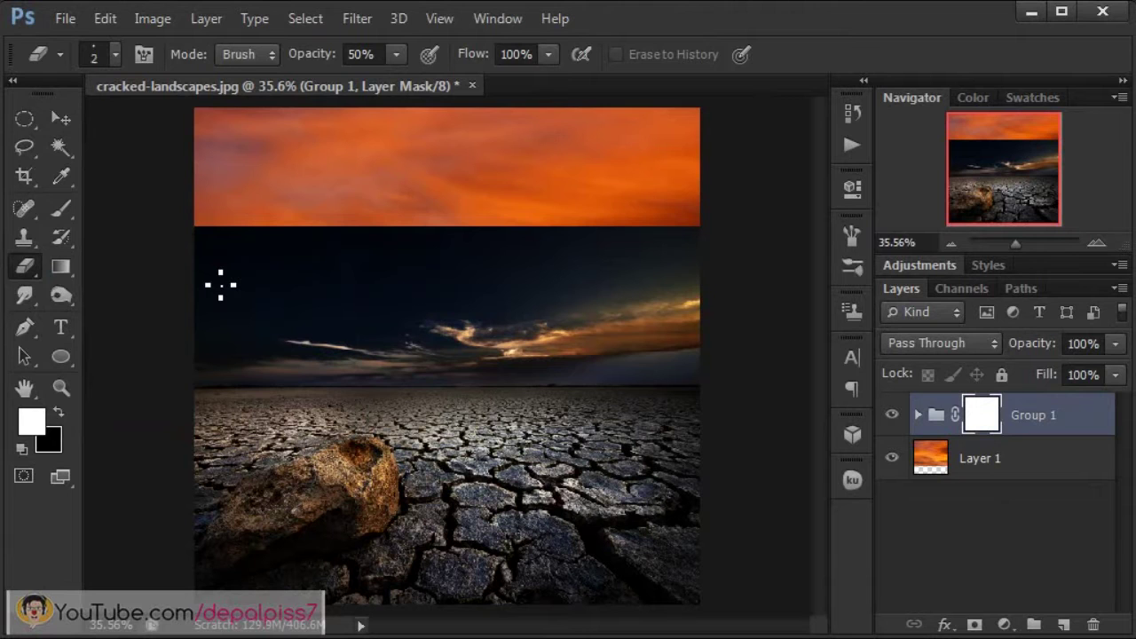
pyautogui.press(']')
pyautogui.press(']')
pyautogui.press(']')
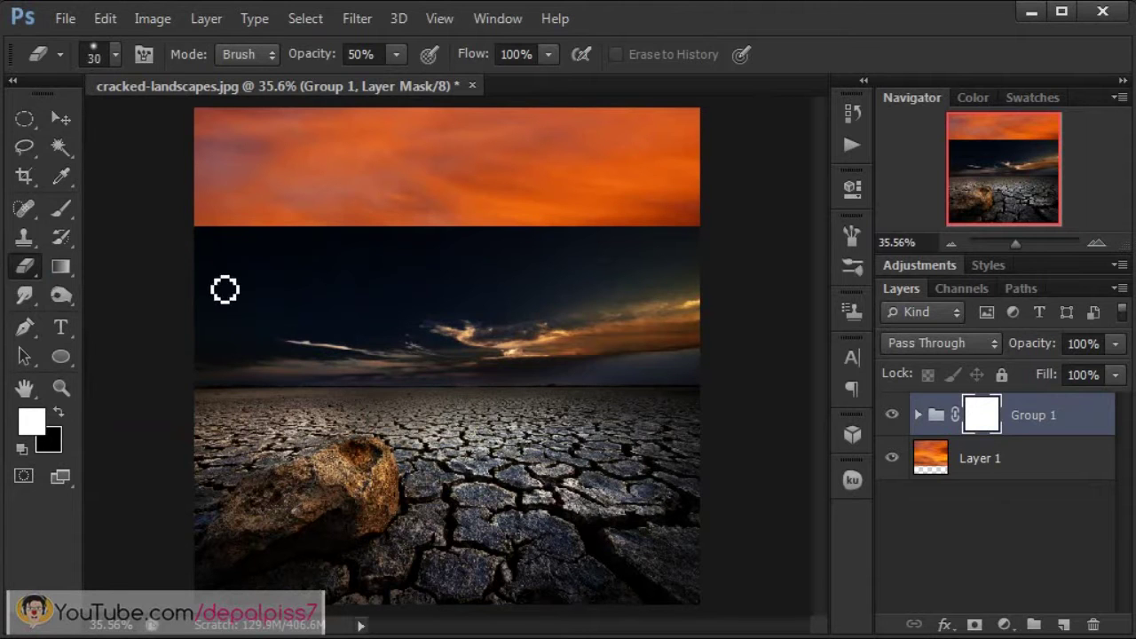
pyautogui.press(']')
pyautogui.press(']')
pyautogui.press(']')
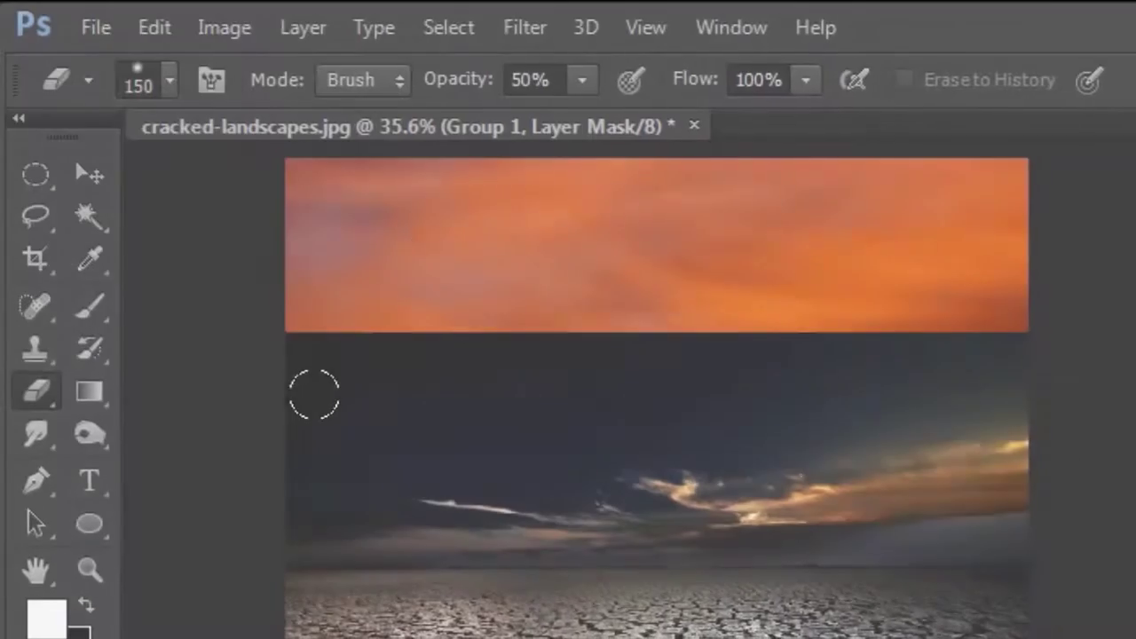
pyautogui.moveTo(359, 241); pyautogui.dragTo(237, 217)
pyautogui.moveTo(341, 312)
pyautogui.mouseDown()
pyautogui.moveTo(649, 363)
pyautogui.moveTo(332, 446)
pyautogui.moveTo(600, 411)
pyautogui.moveTo(373, 319)
pyautogui.moveTo(243, 337)
pyautogui.moveTo(432, 388)
pyautogui.moveTo(797, 321)
pyautogui.moveTo(342, 385)
pyautogui.moveTo(679, 364)
pyautogui.moveTo(222, 411)
pyautogui.moveTo(330, 411)
pyautogui.mouseUp()
# Step: Soften the dark clouds along the horizon with a 25% opacity, size-90 eraser
pyautogui.press('2')
pyautogui.press('5')
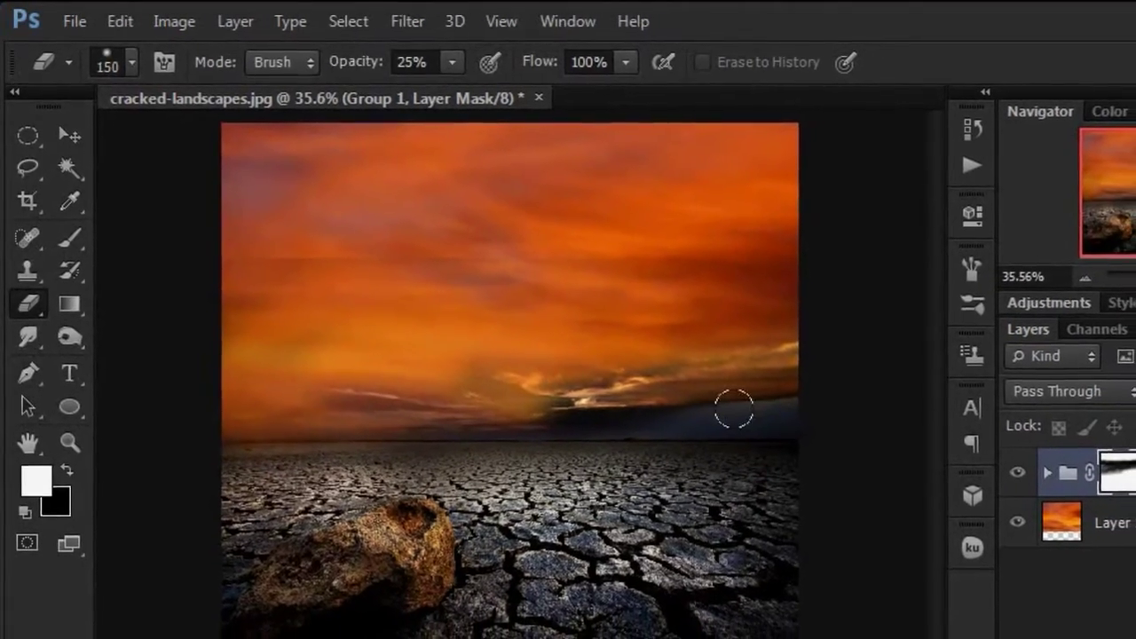
pyautogui.press('[')
pyautogui.press('[')
pyautogui.press('[')
pyautogui.moveTo(796, 346)
pyautogui.mouseDown()
pyautogui.moveTo(352, 393)
pyautogui.moveTo(466, 397)
pyautogui.moveTo(519, 379)
pyautogui.mouseUp()
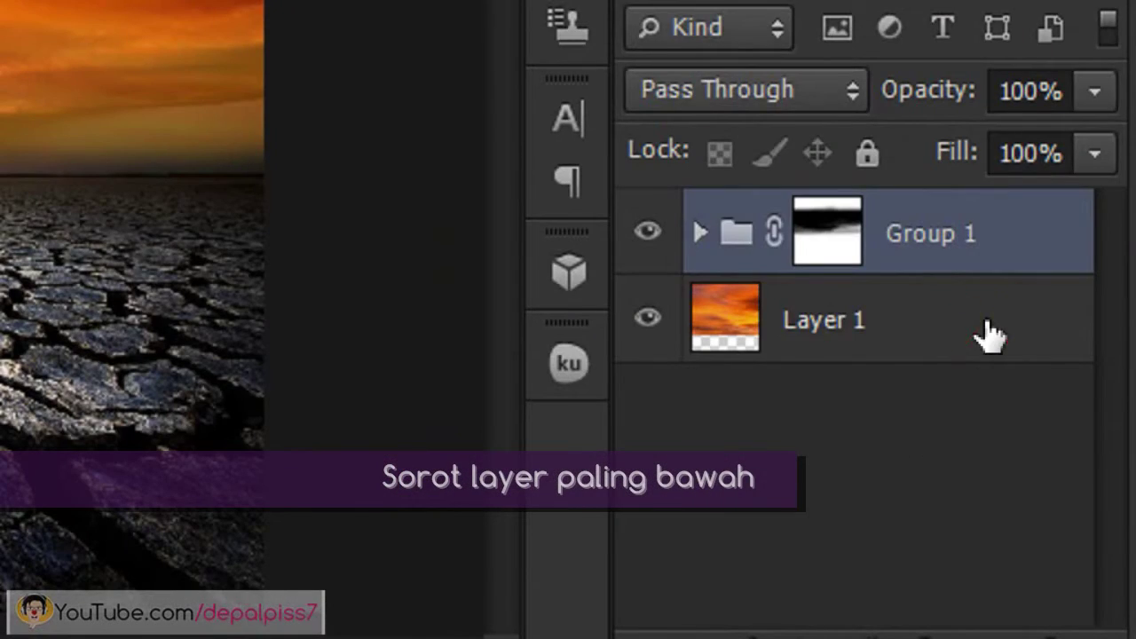
# Step: Add a Hue/Saturation layer above Layer 1 with Reds saturation at -16, then compare before and after
pyautogui.click(991, 335)
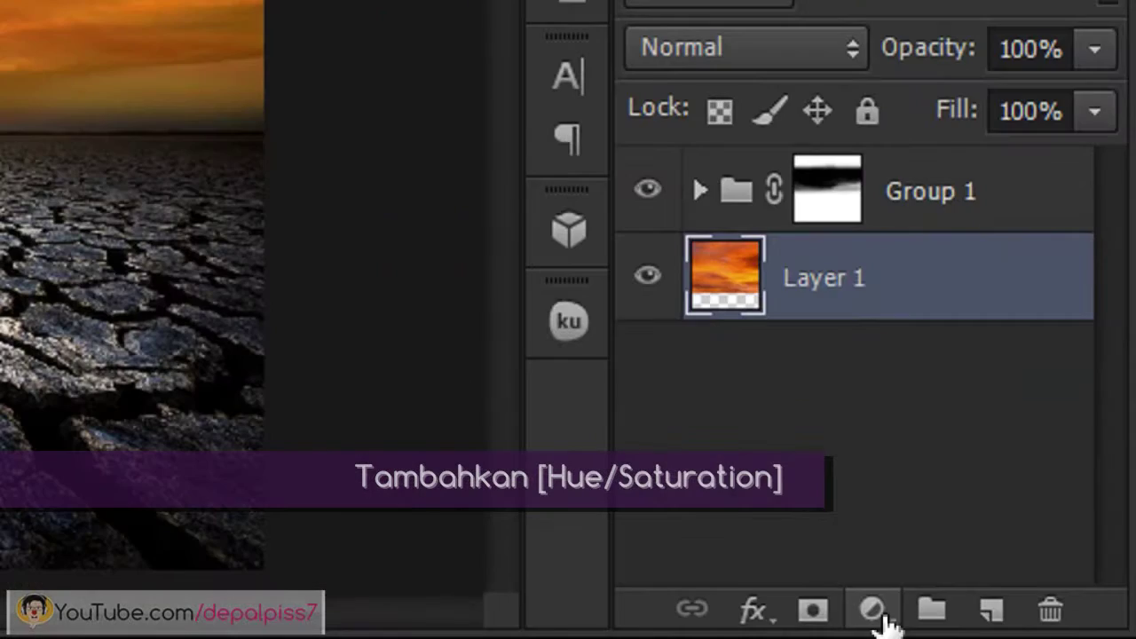
pyautogui.click(881, 614)
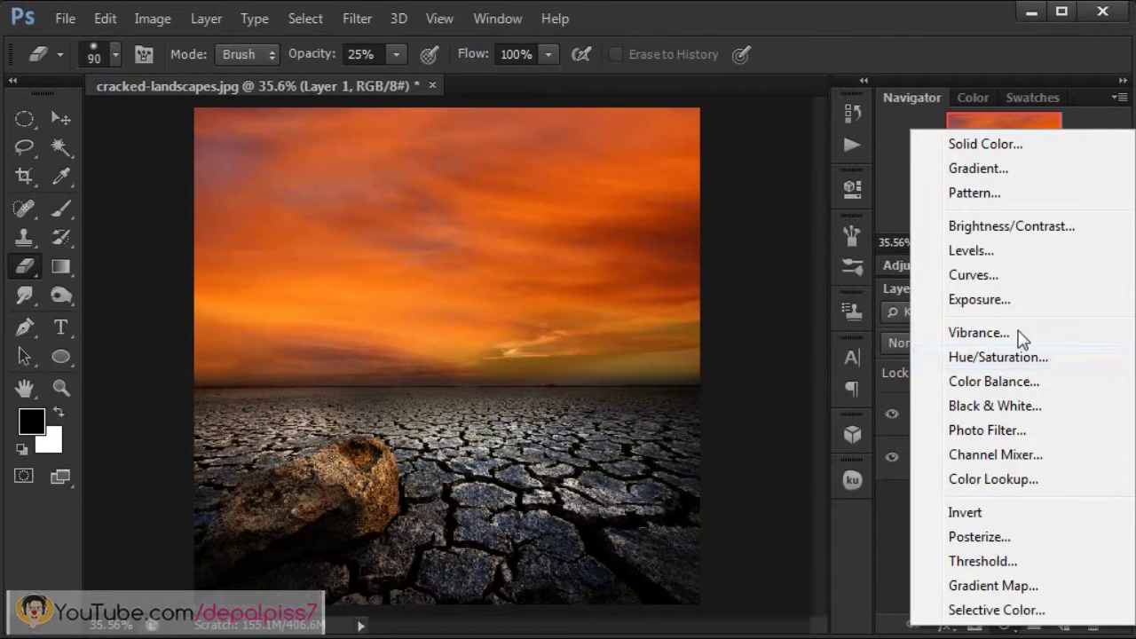
pyautogui.click(1018, 356)
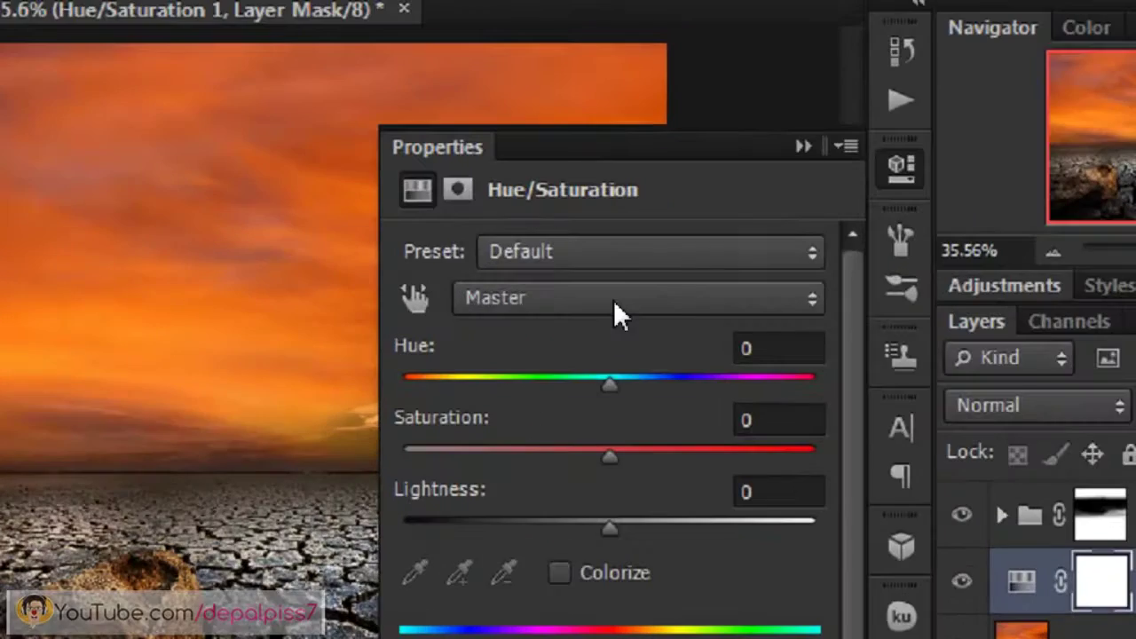
pyautogui.click(665, 275)
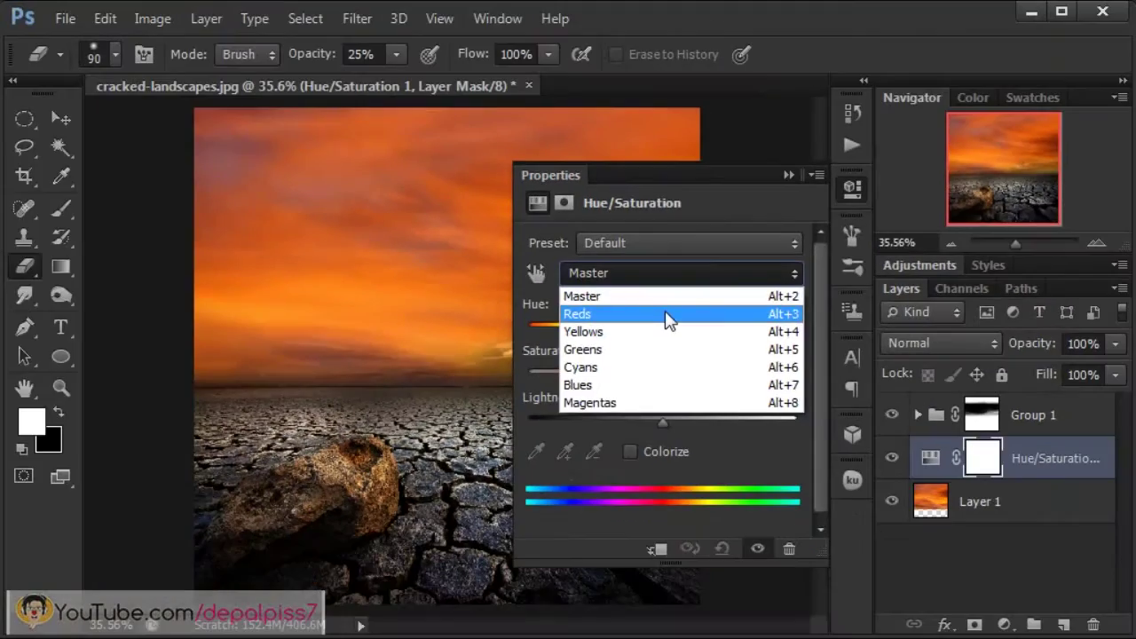
pyautogui.click(576, 410)
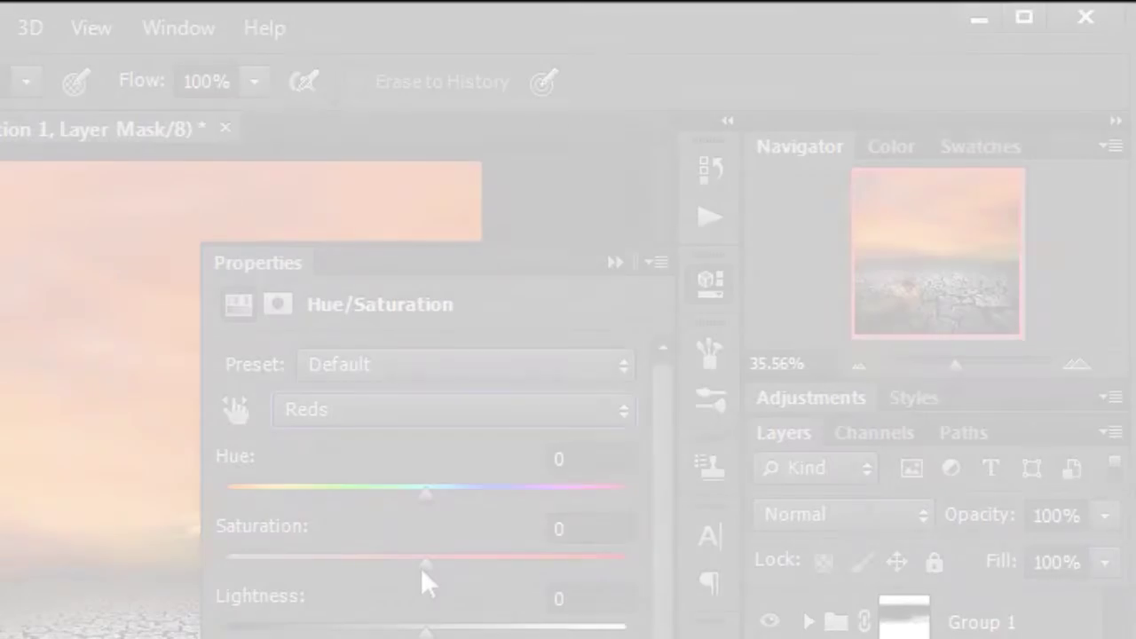
pyautogui.moveTo(423, 568); pyautogui.dragTo(406, 568)
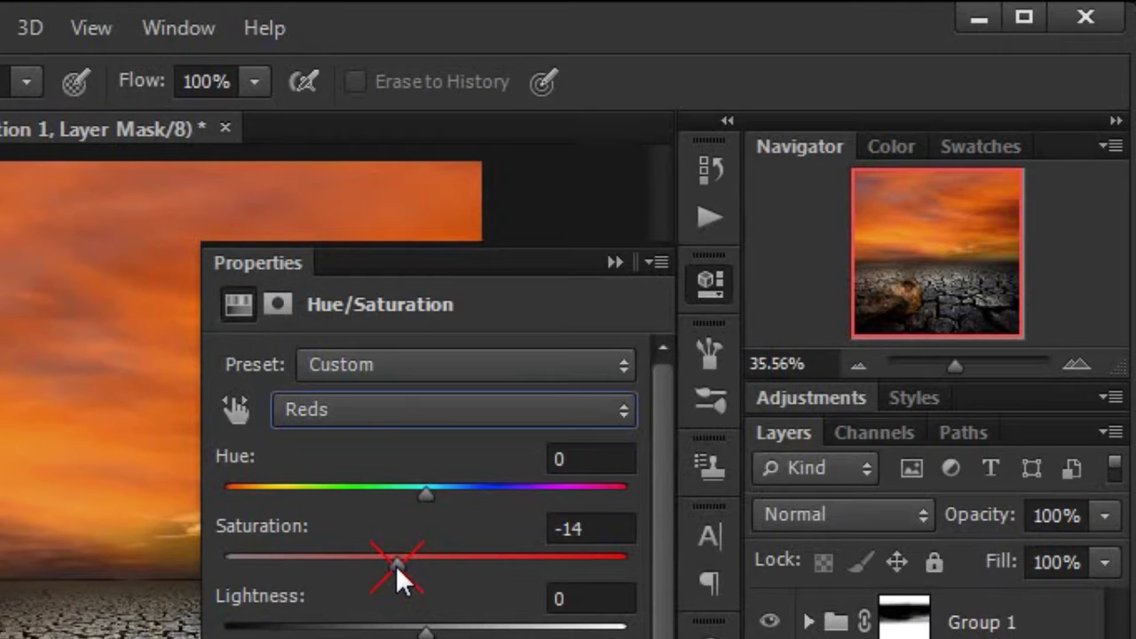
pyautogui.doubleClick(587, 529)
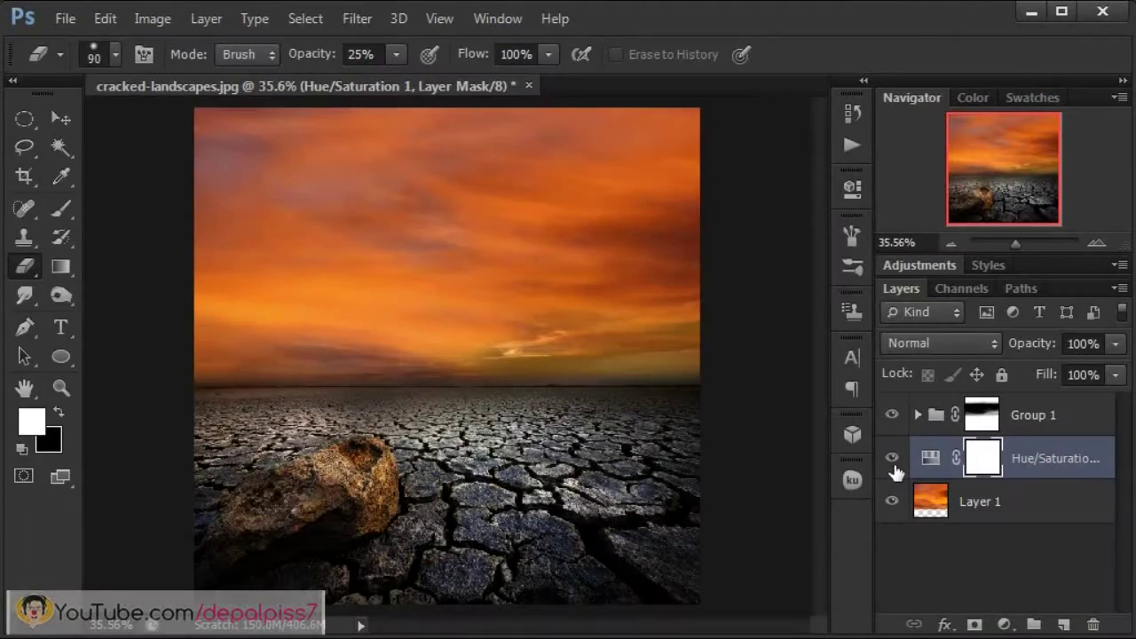
pyautogui.click(892, 459)
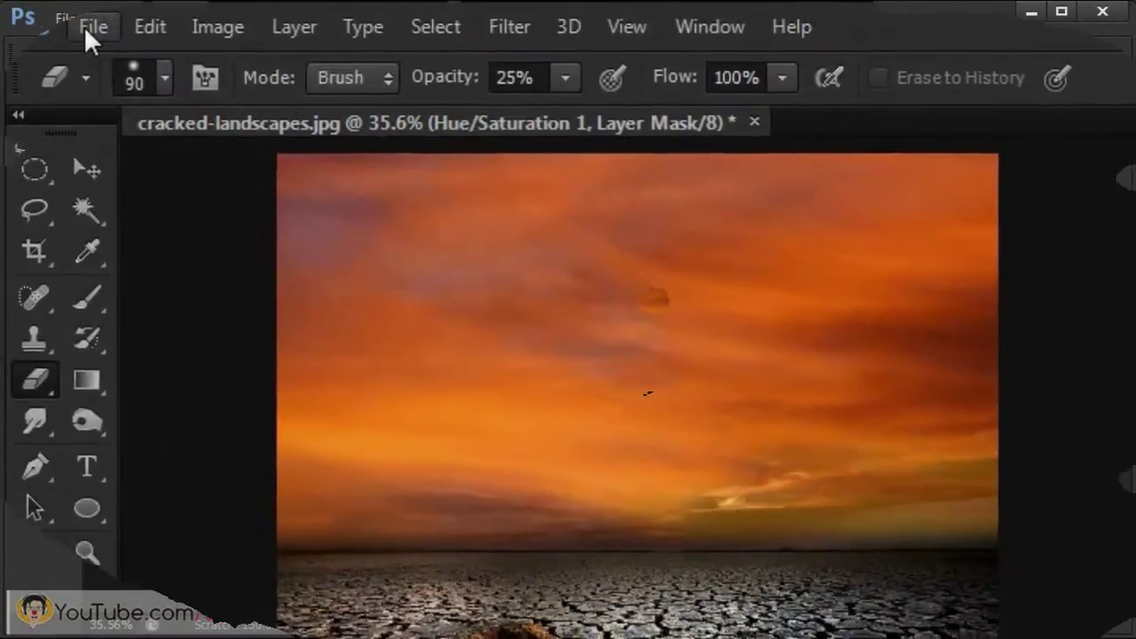
# Step: Save the composition as peri-hijau.psd in Photoshop format with default format options
pyautogui.click(63, 18)
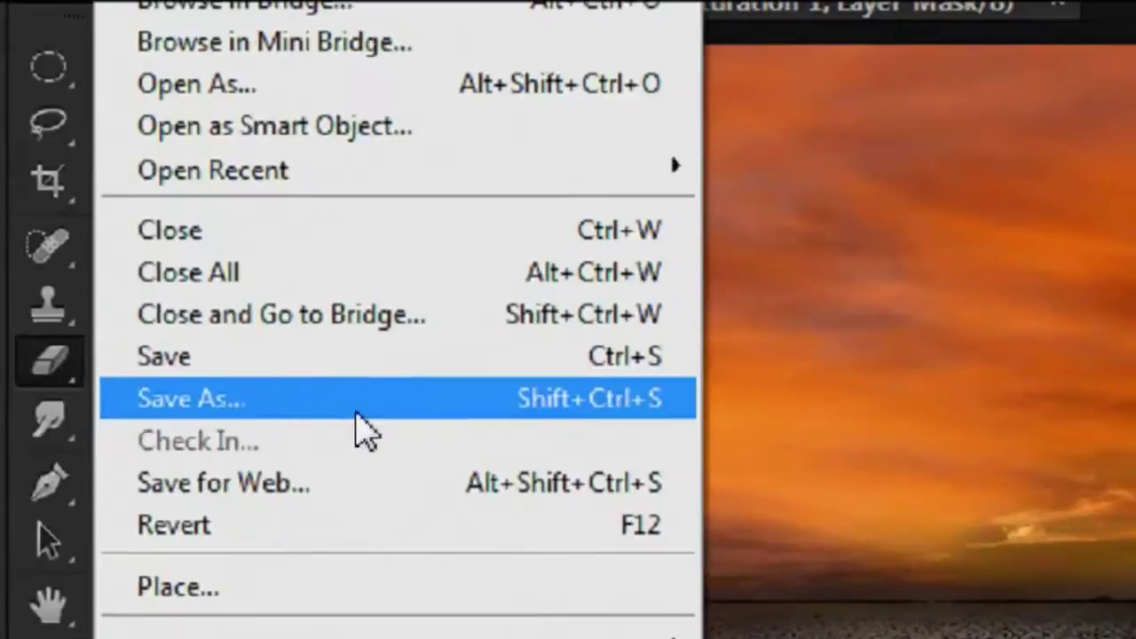
pyautogui.click(364, 585)
pyautogui.click(713, 528)
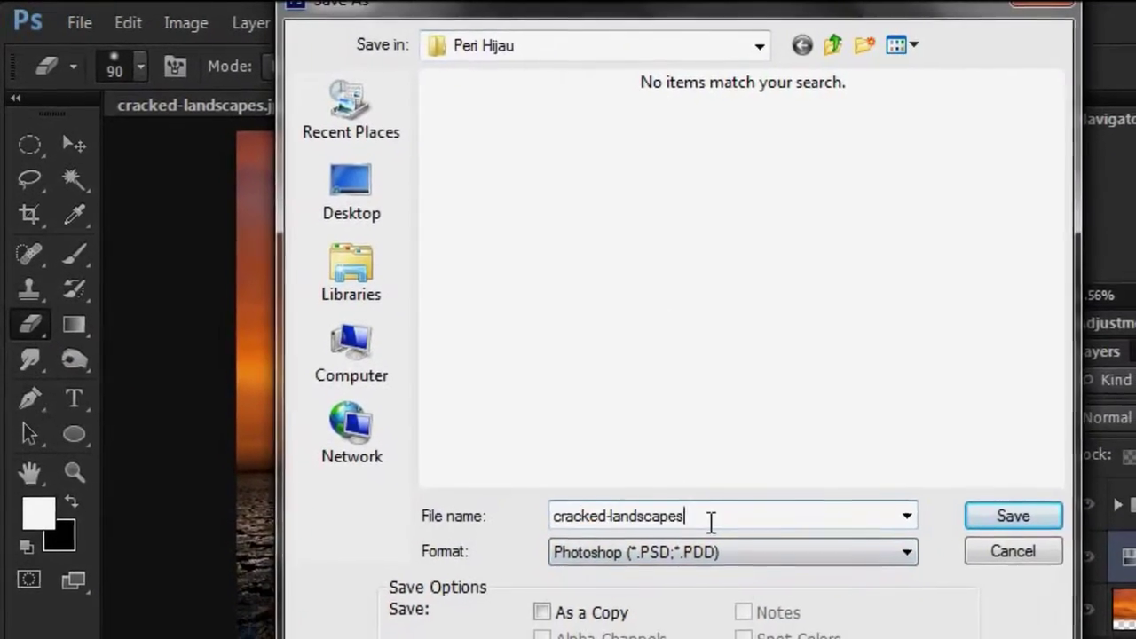
pyautogui.hotkey('ctrl', 'a')
pyautogui.press('BackSpace')
pyautogui.write('Per')
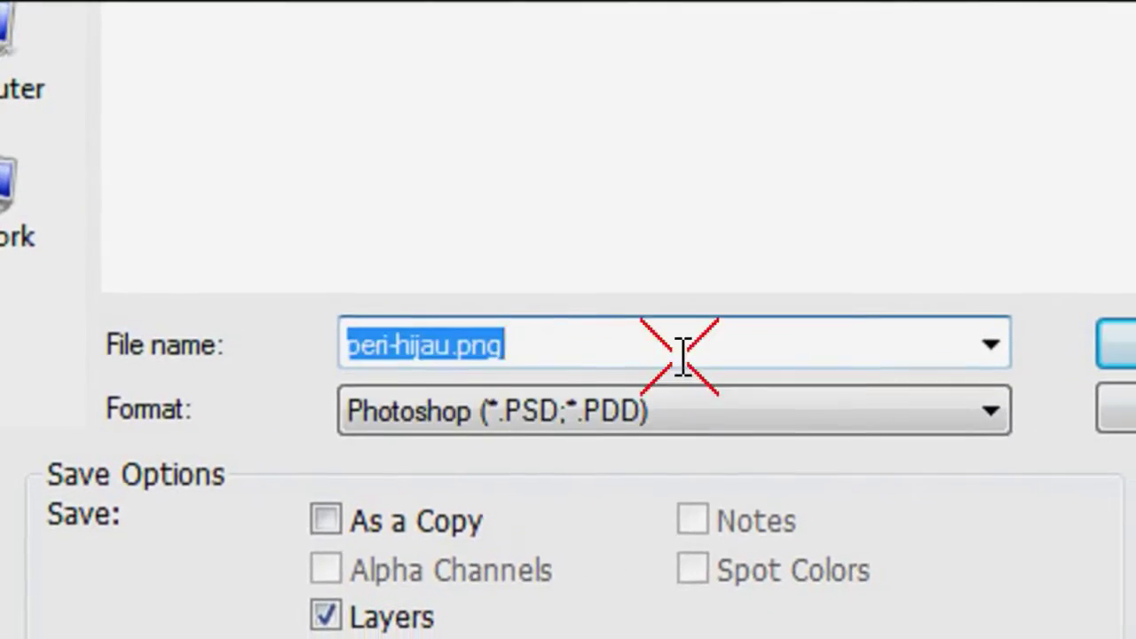
pyautogui.write('peri-hijau')
pyautogui.press('Return')
pyautogui.click(873, 173)
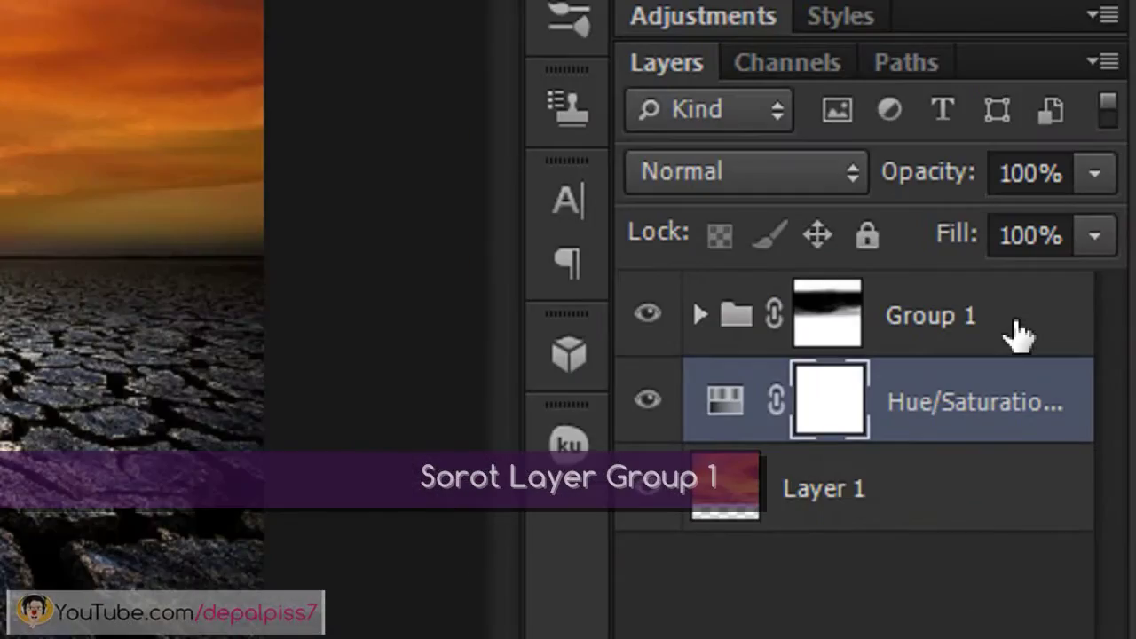
# Step: Select Group 1, then bring up the context menu for peri-hijau in Explorer
pyautogui.click(1076, 425)
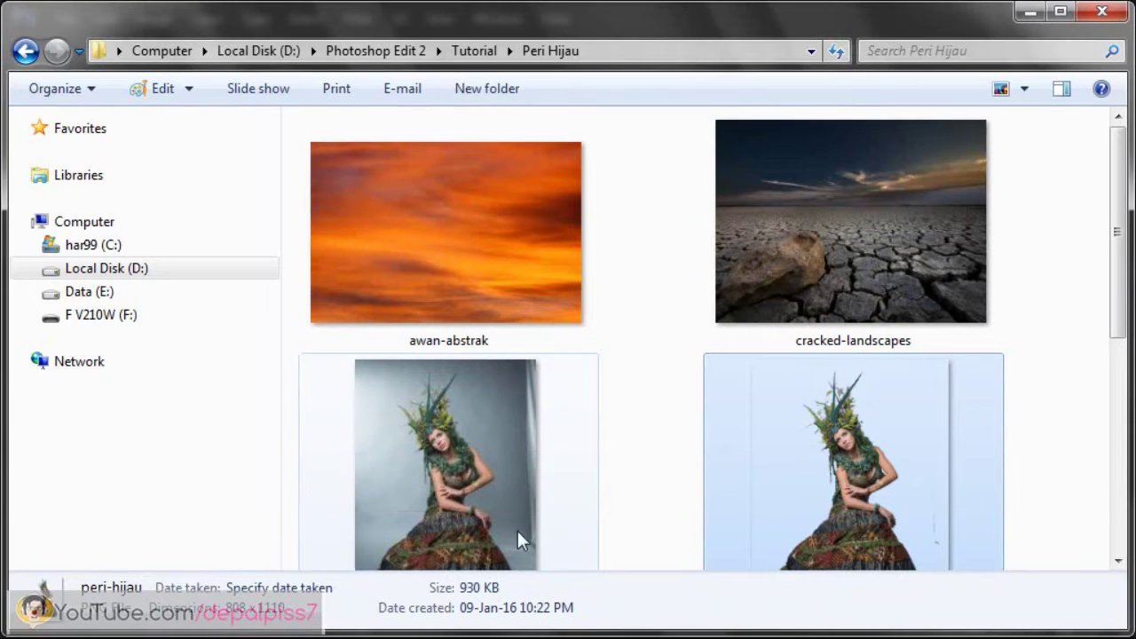
pyautogui.scroll(-1, 643, 385)
pyautogui.rightClick(898, 376)
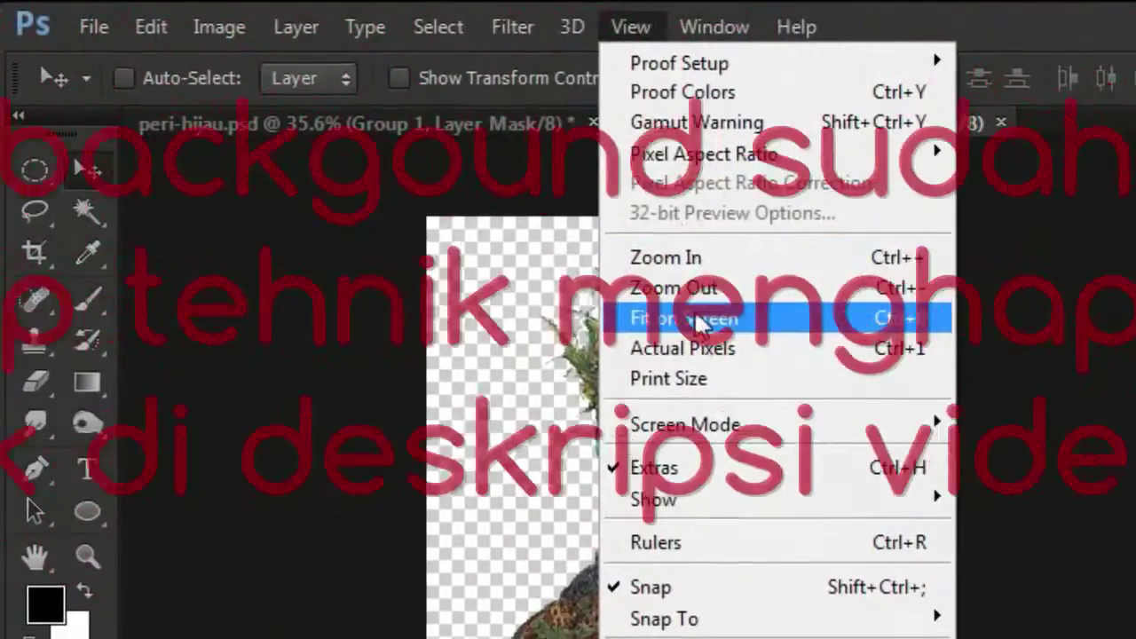
# Step: Drag the fairy cutout from peri-hijau.png into peri-hijau.psd as Layer 3 on the cracked ground
pyautogui.click(698, 321)
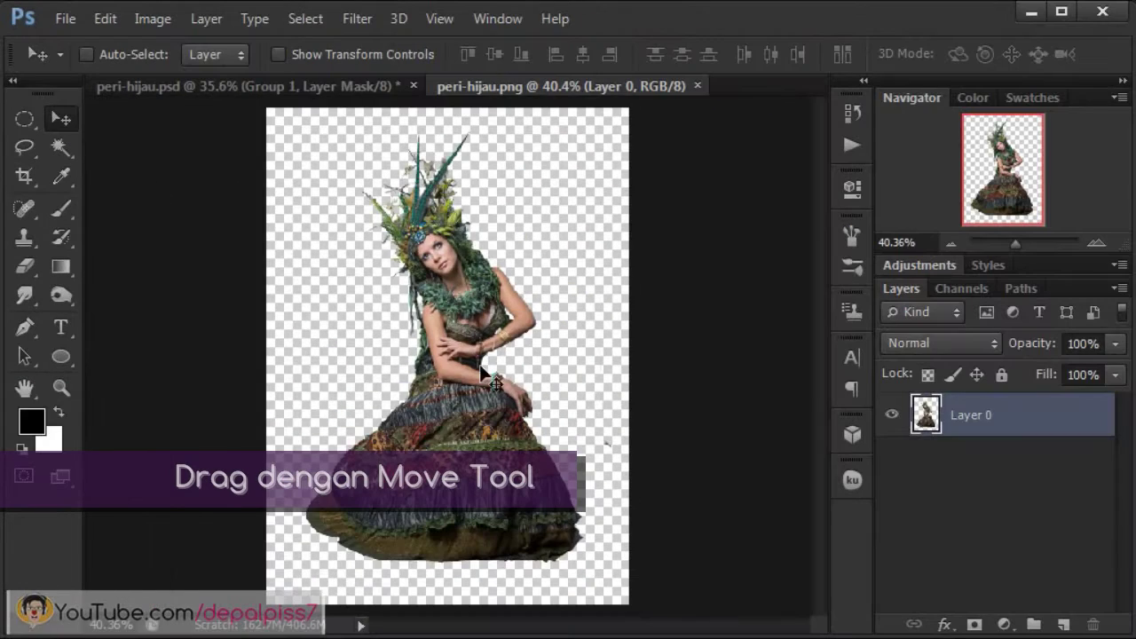
pyautogui.moveTo(439, 341)
pyautogui.mouseDown()
pyautogui.moveTo(612, 353)
pyautogui.moveTo(609, 336)
pyautogui.moveTo(535, 315)
pyautogui.mouseUp()
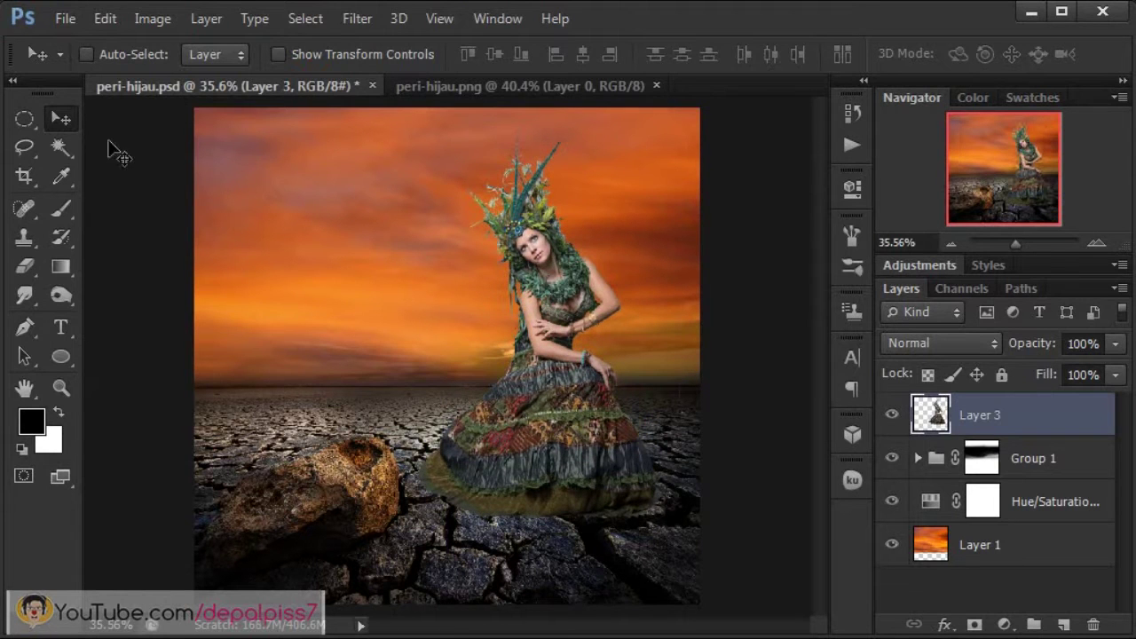
pyautogui.click(565, 80)
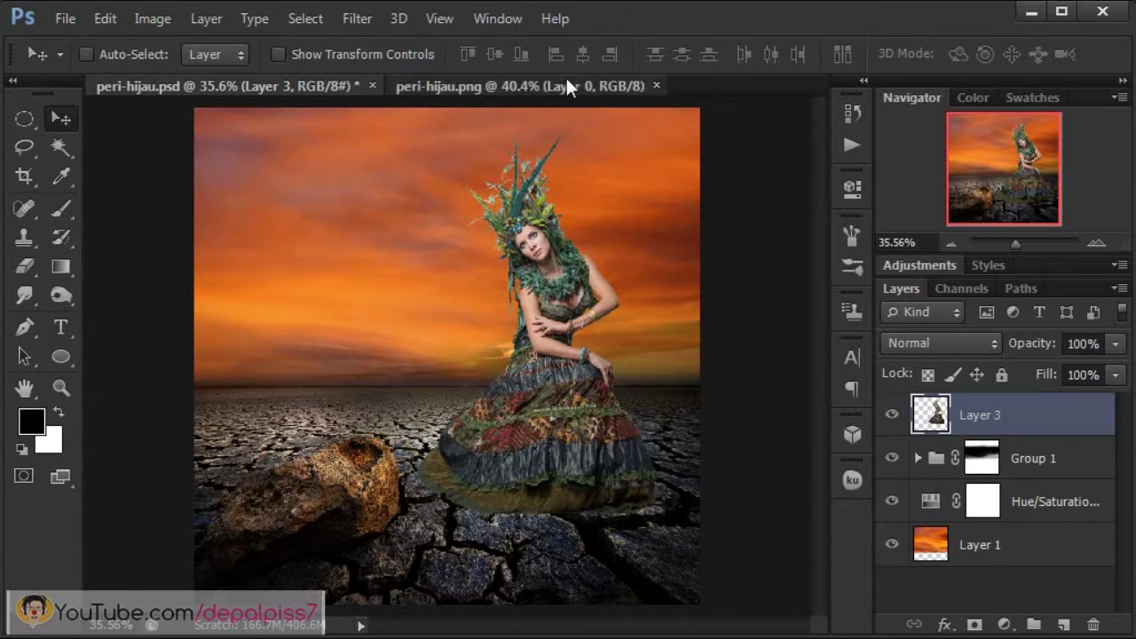
# Step: Close peri-hijau.png and add a Hue/Saturation adjustment clipped to the fairy layer
pyautogui.click(655, 86)
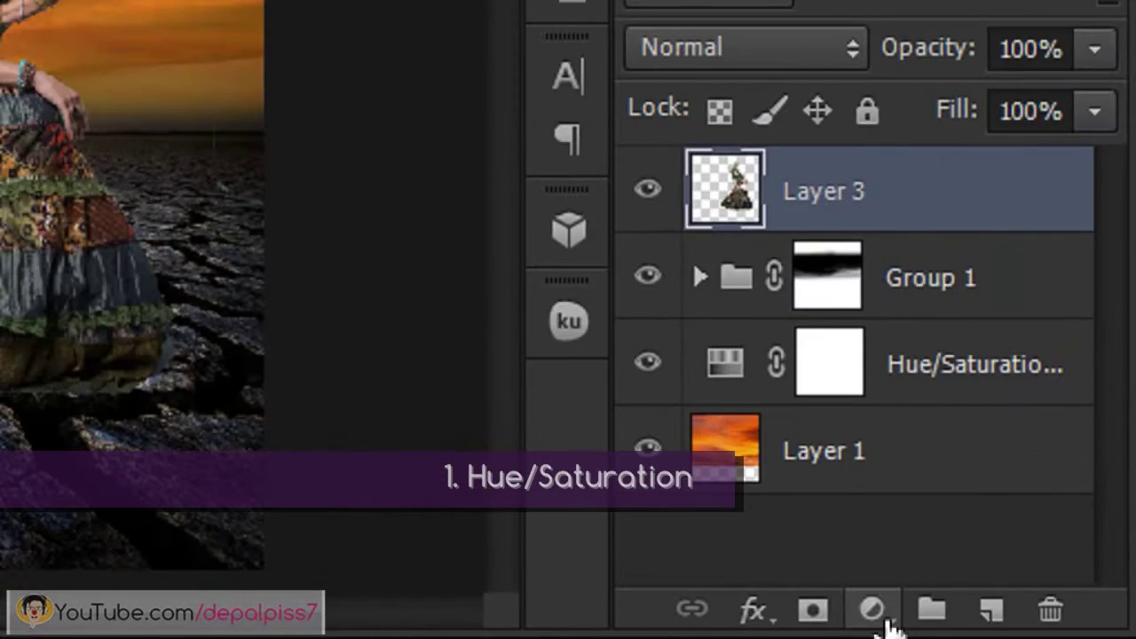
pyautogui.click(1006, 625)
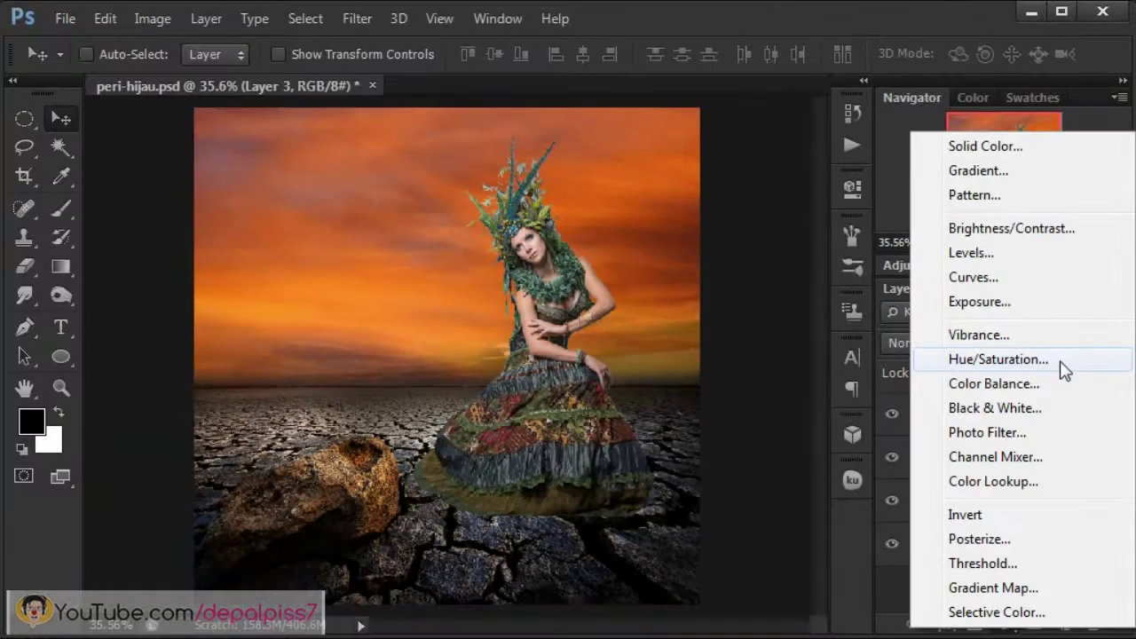
pyautogui.click(984, 323)
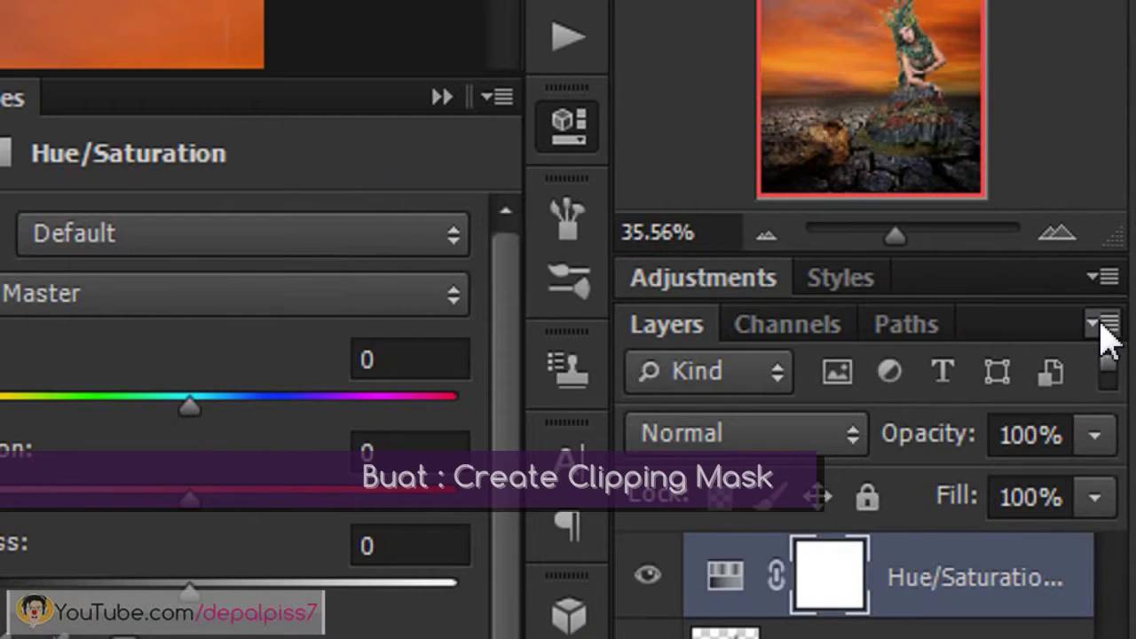
pyautogui.click(1102, 323)
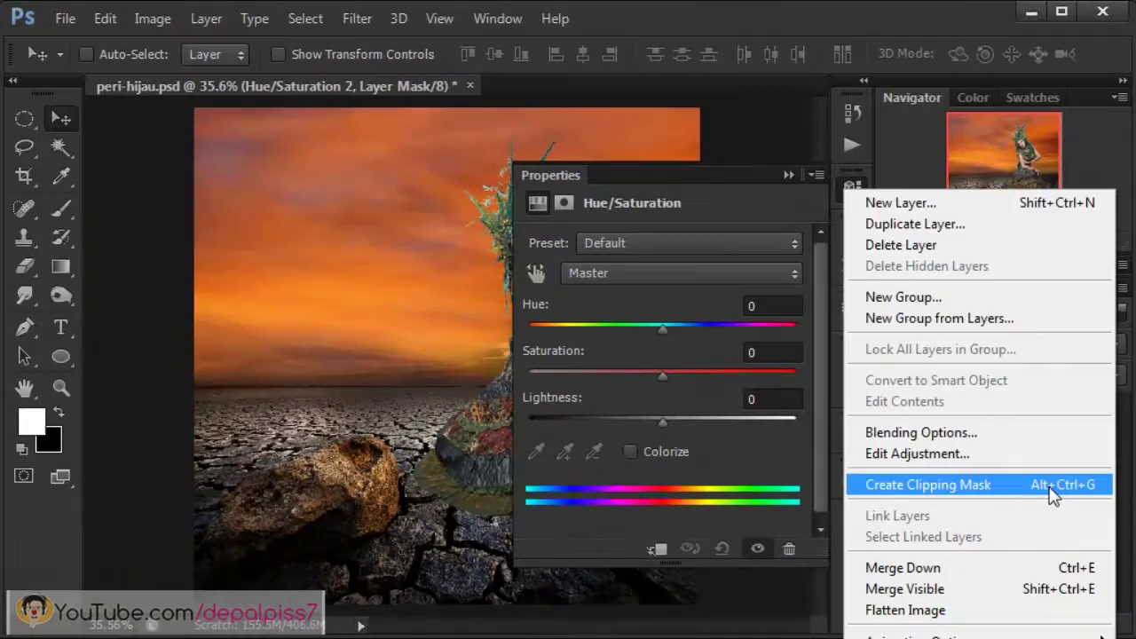
pyautogui.click(1053, 495)
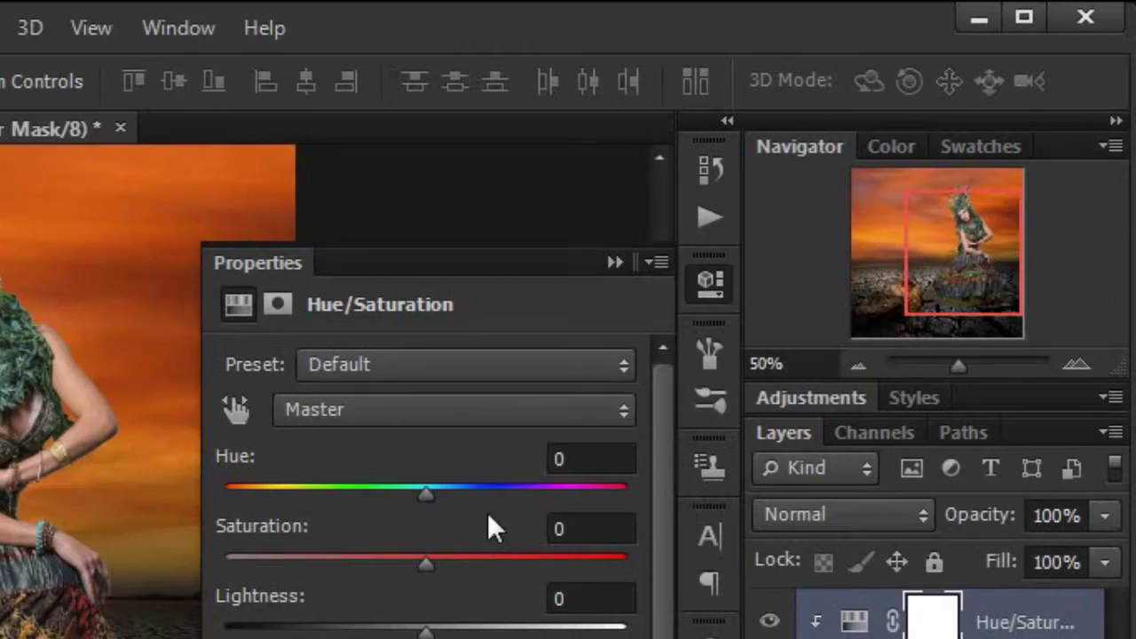
# Step: Set the adjustment to Hue +12, Saturation +50 and Lightness -17
pyautogui.moveTo(426, 490); pyautogui.dragTo(448, 495)
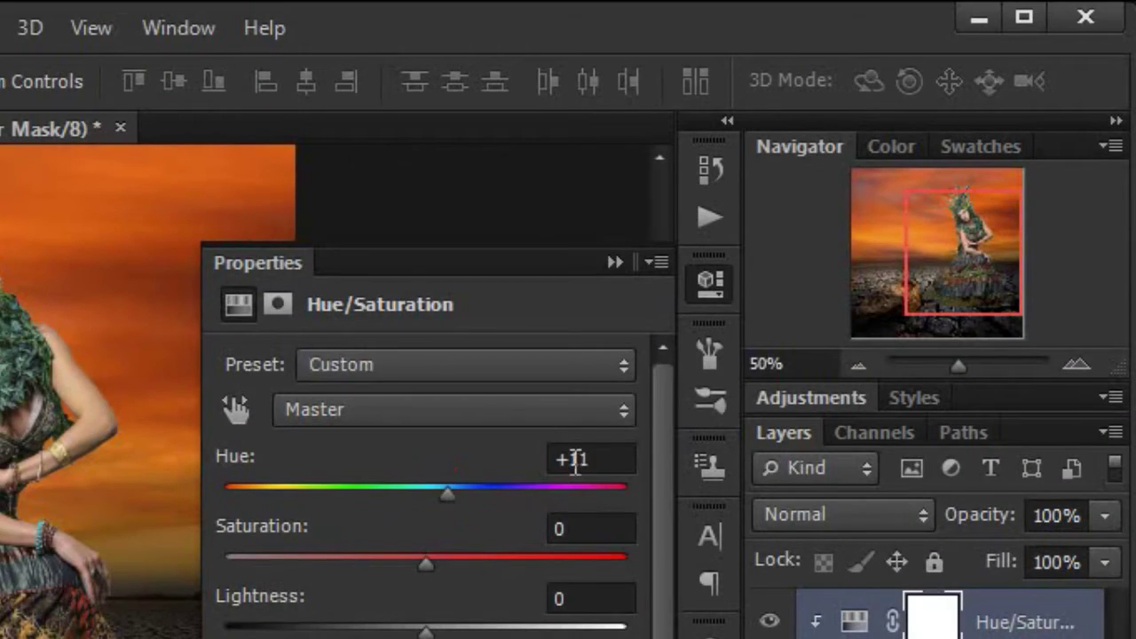
pyautogui.moveTo(579, 462); pyautogui.dragTo(606, 462)
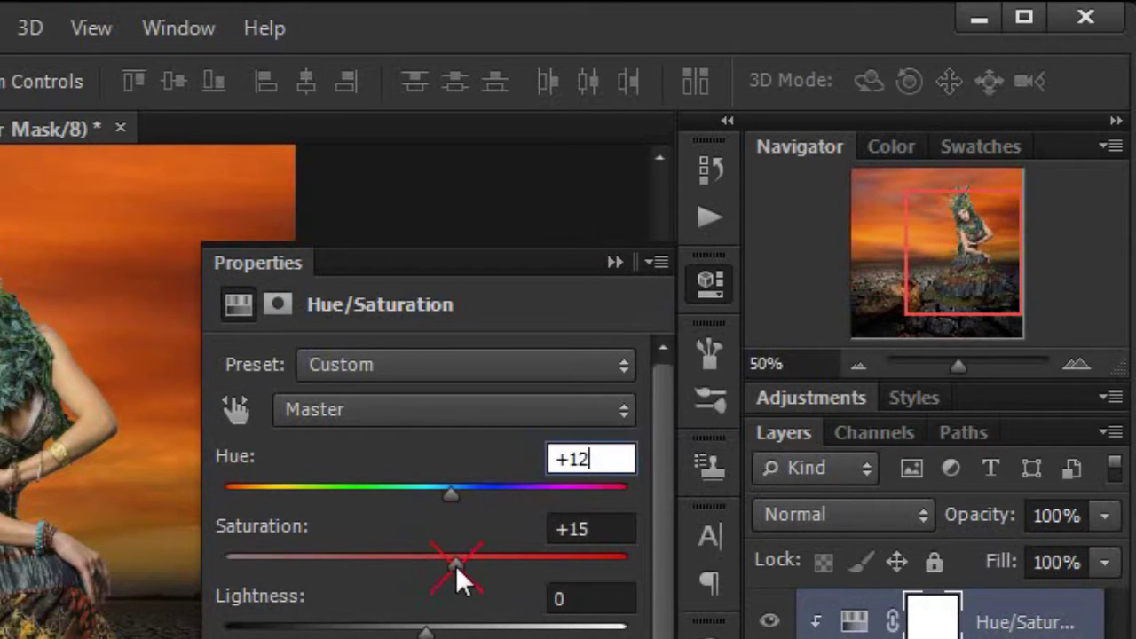
pyautogui.moveTo(575, 536); pyautogui.dragTo(657, 550)
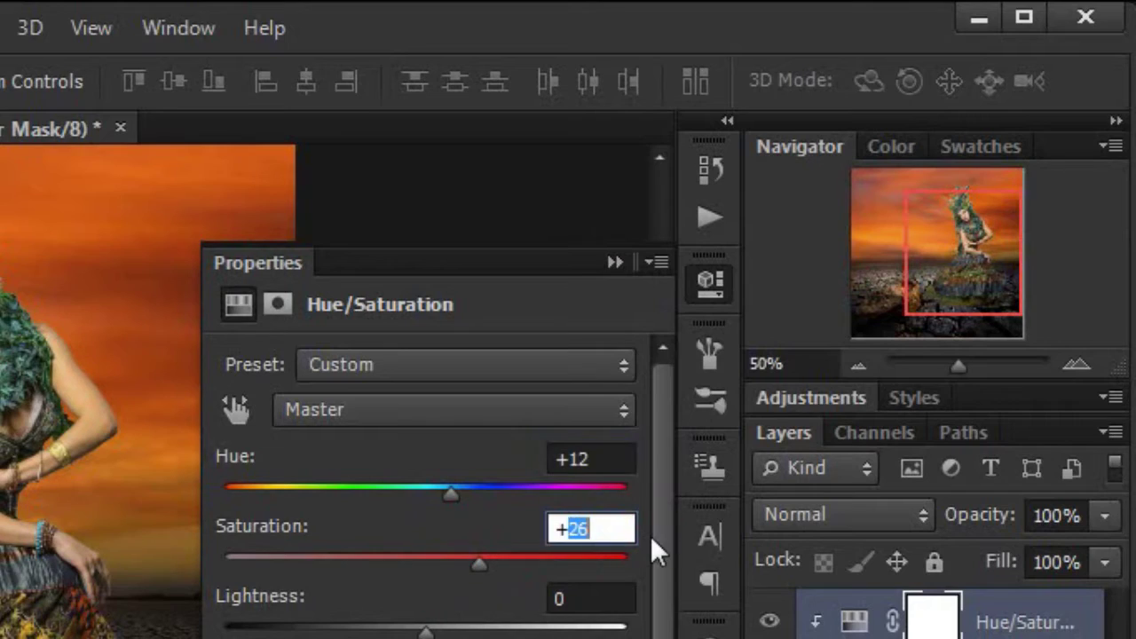
pyautogui.write('50')
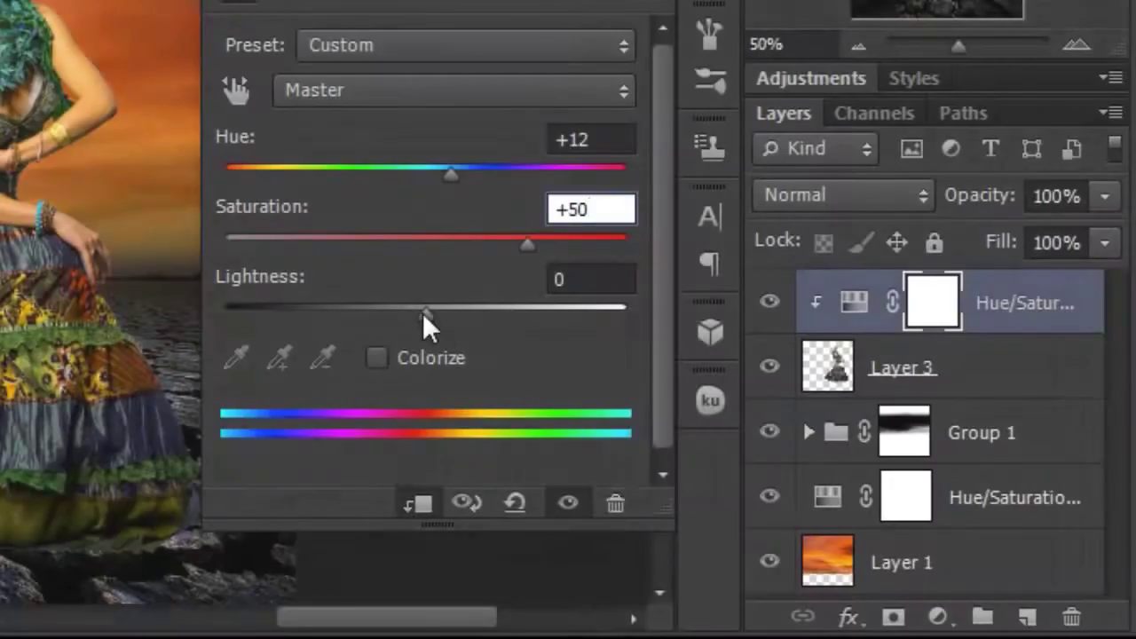
pyautogui.moveTo(424, 313); pyautogui.dragTo(392, 320)
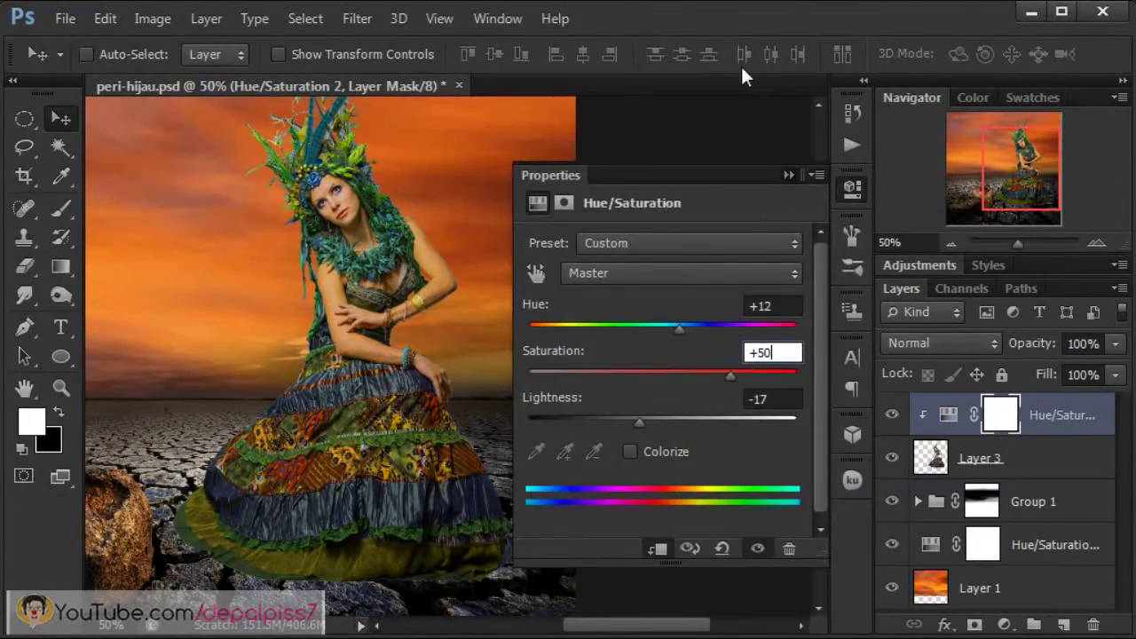
# Step: Set the Hue/Saturation 2 layer to Soft Light blend mode at 30% opacity
pyautogui.click(742, 75)
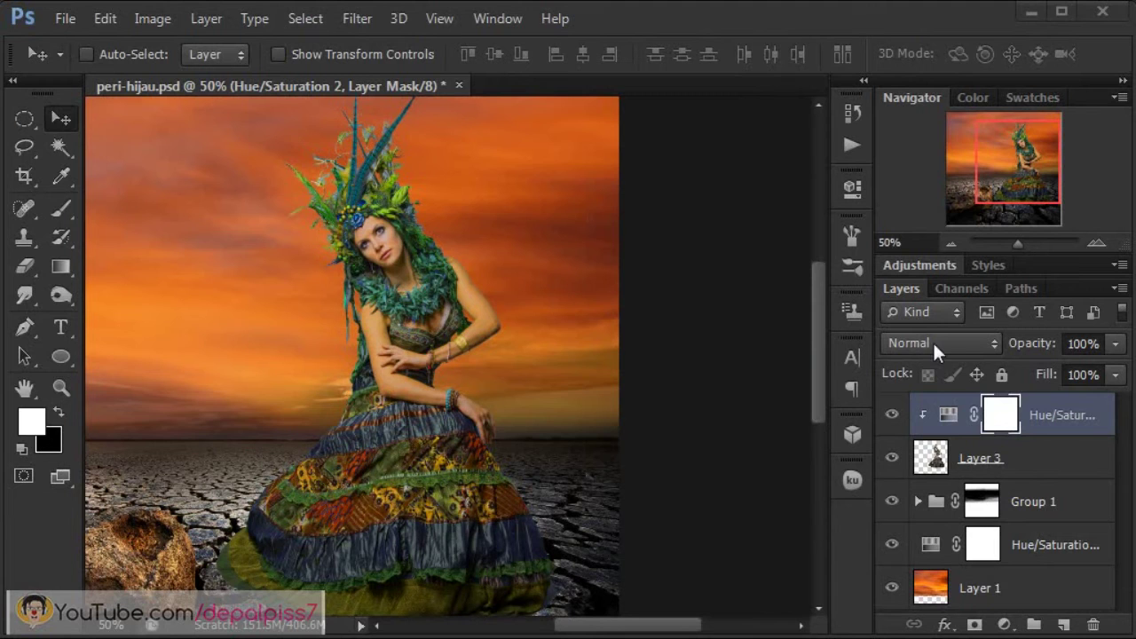
pyautogui.click(934, 345)
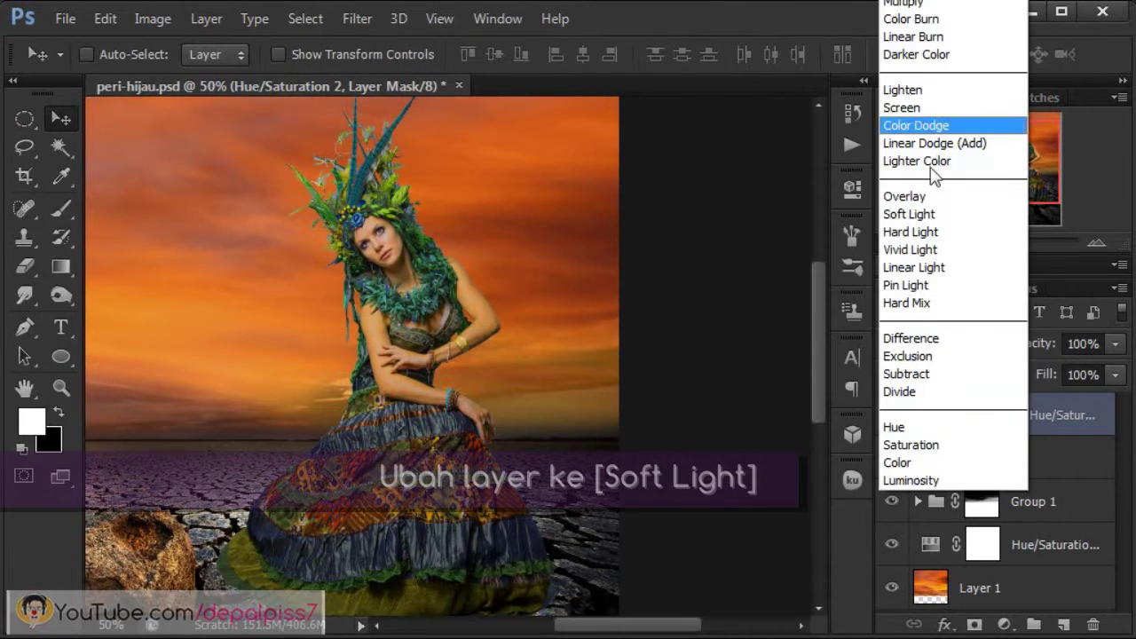
pyautogui.click(923, 217)
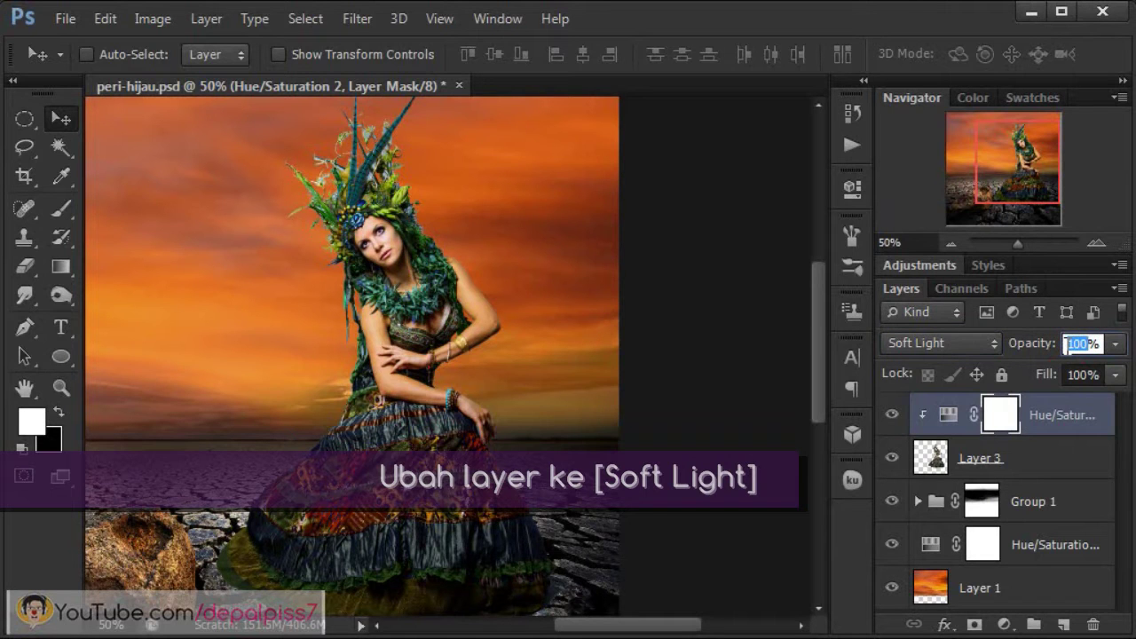
pyautogui.write('30')
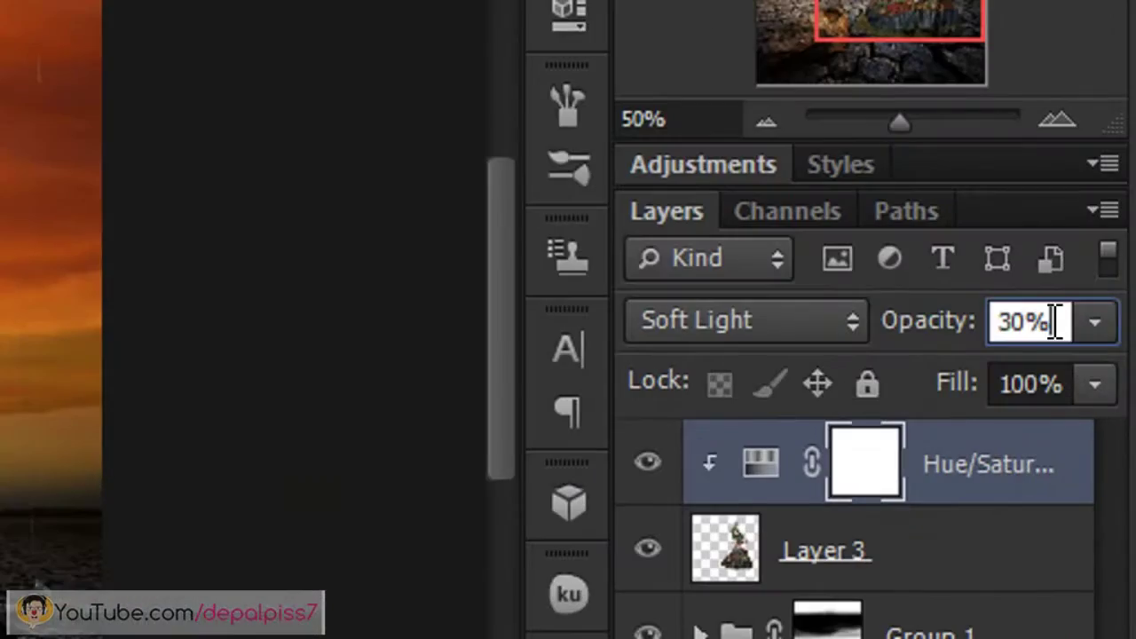
pyautogui.press('Return')
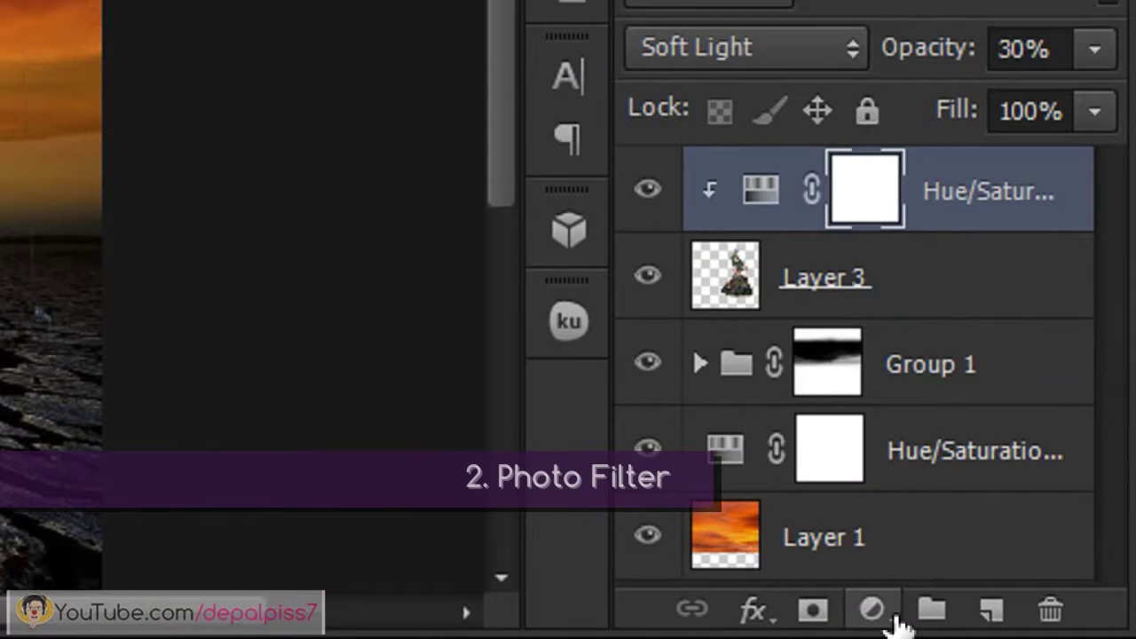
# Step: Add a Photo Filter adjustment layer clipped to the fairy layer
pyautogui.click(885, 612)
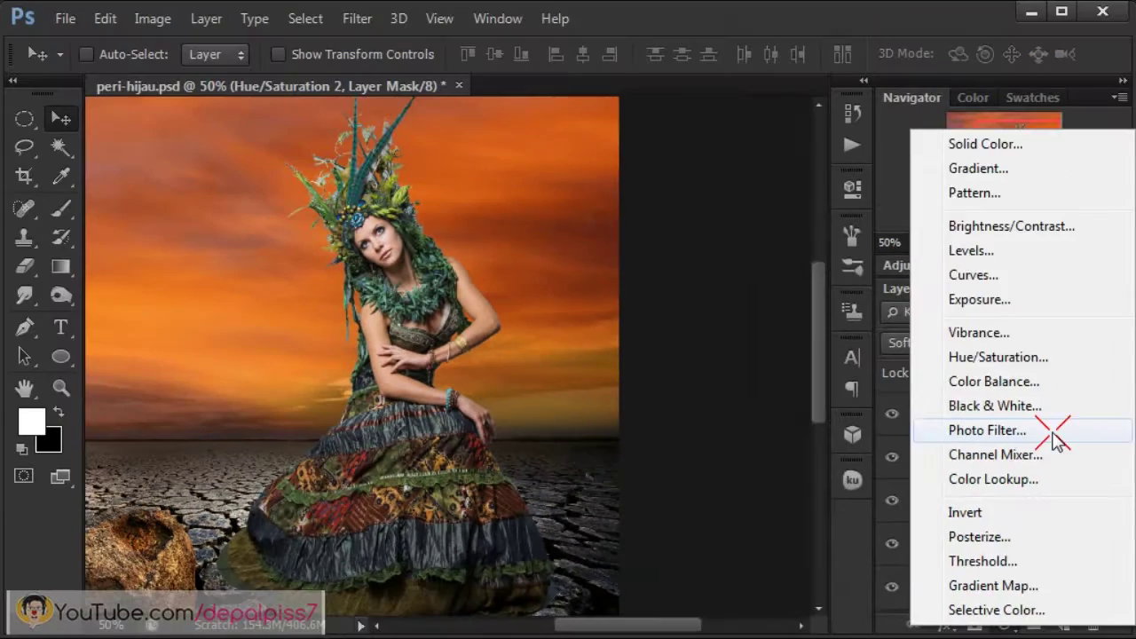
pyautogui.click(976, 337)
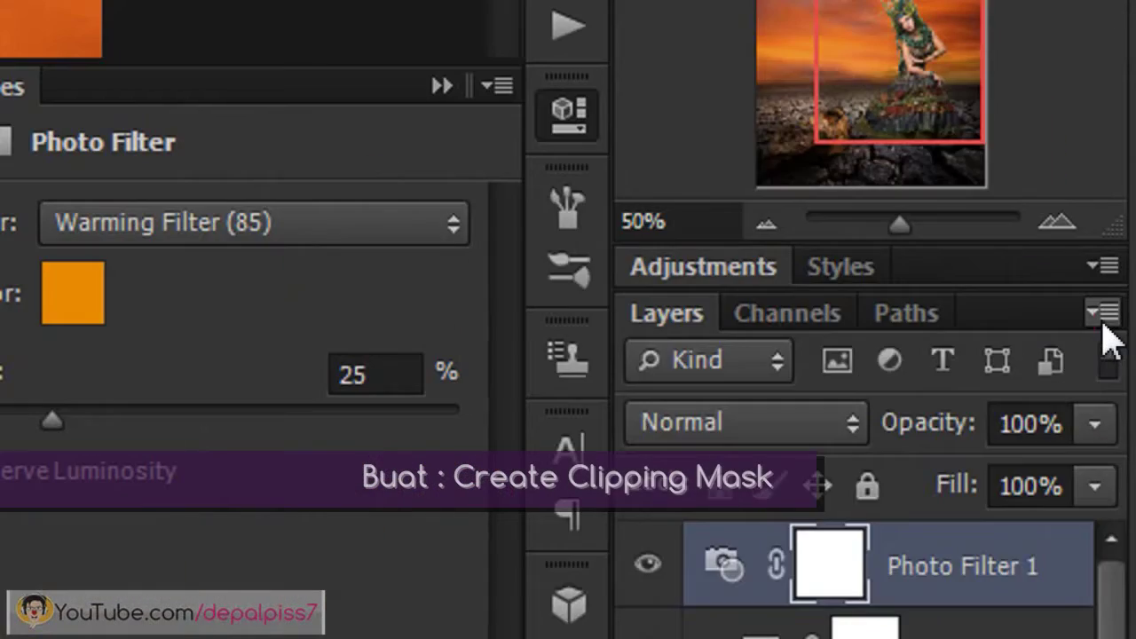
pyautogui.click(1107, 314)
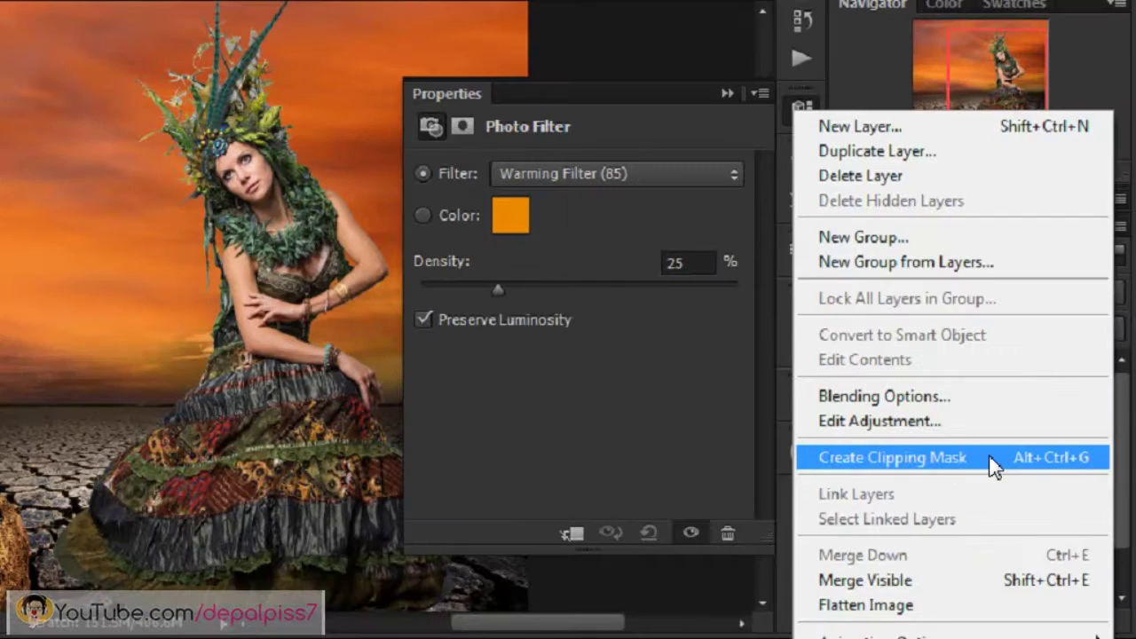
pyautogui.click(925, 482)
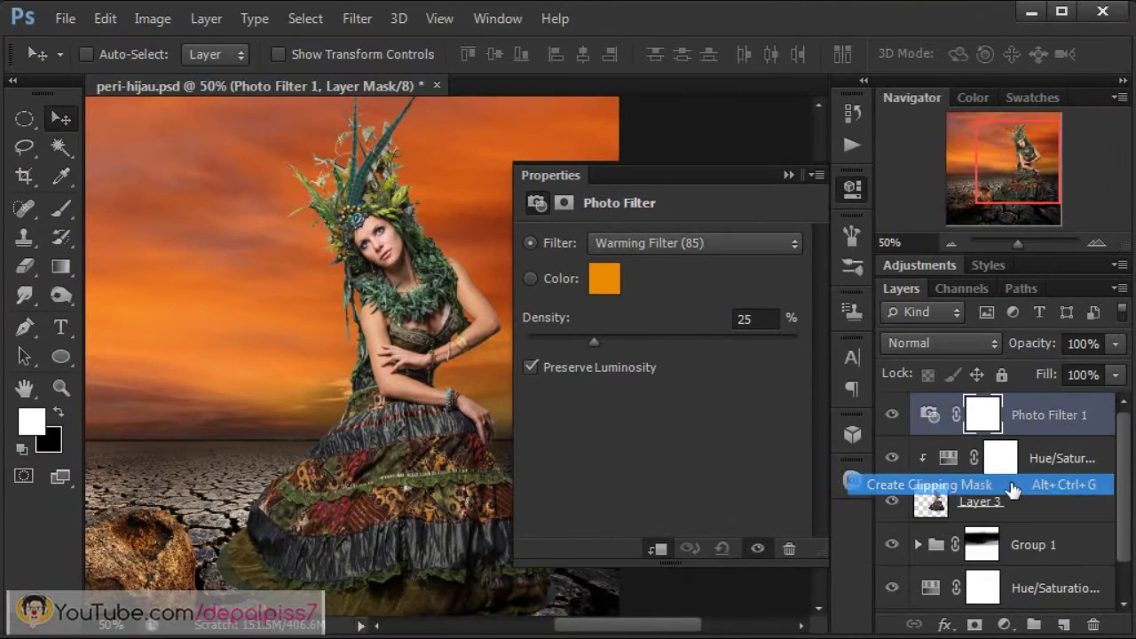
# Step: Set the Photo Filter to Yellow at 76% density, blended in Color mode
pyautogui.click(677, 240)
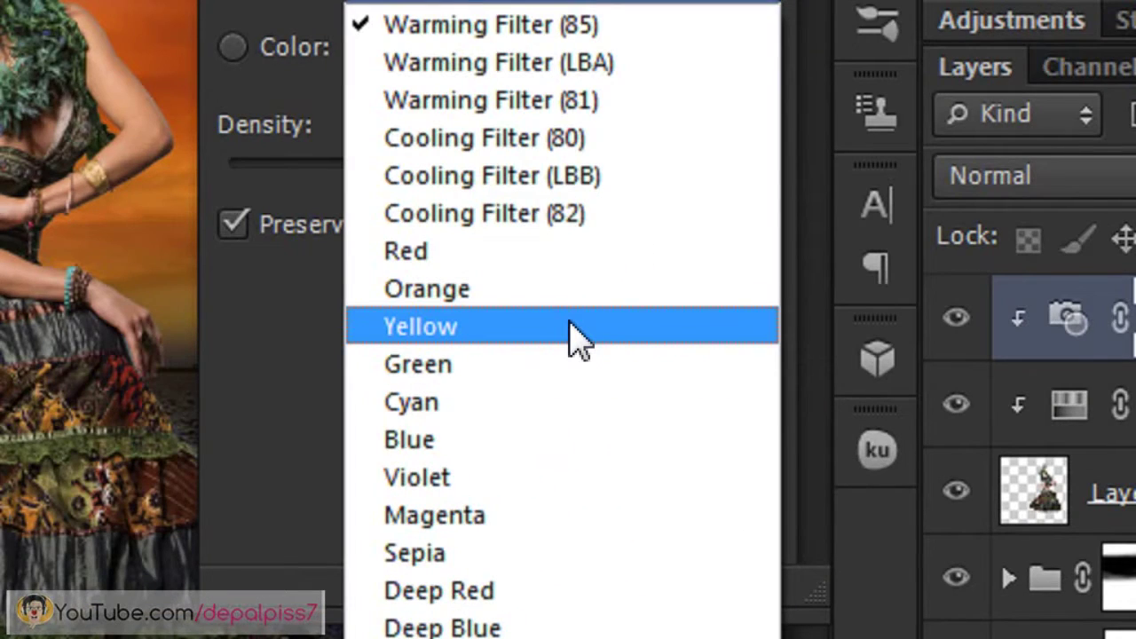
pyautogui.click(576, 337)
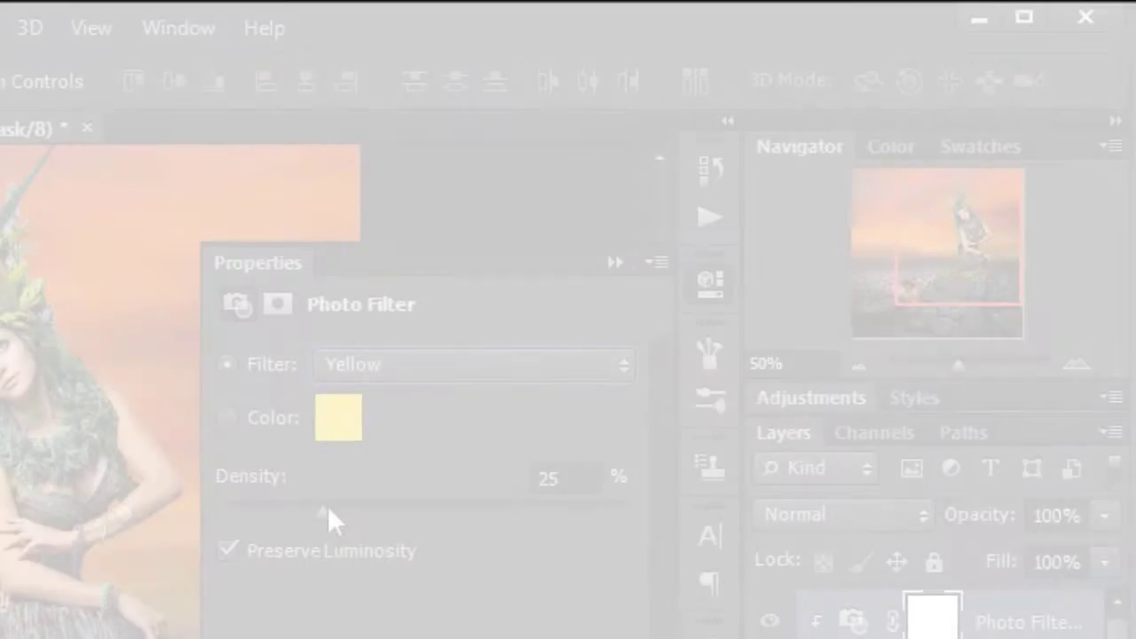
pyautogui.moveTo(594, 341); pyautogui.dragTo(637, 341)
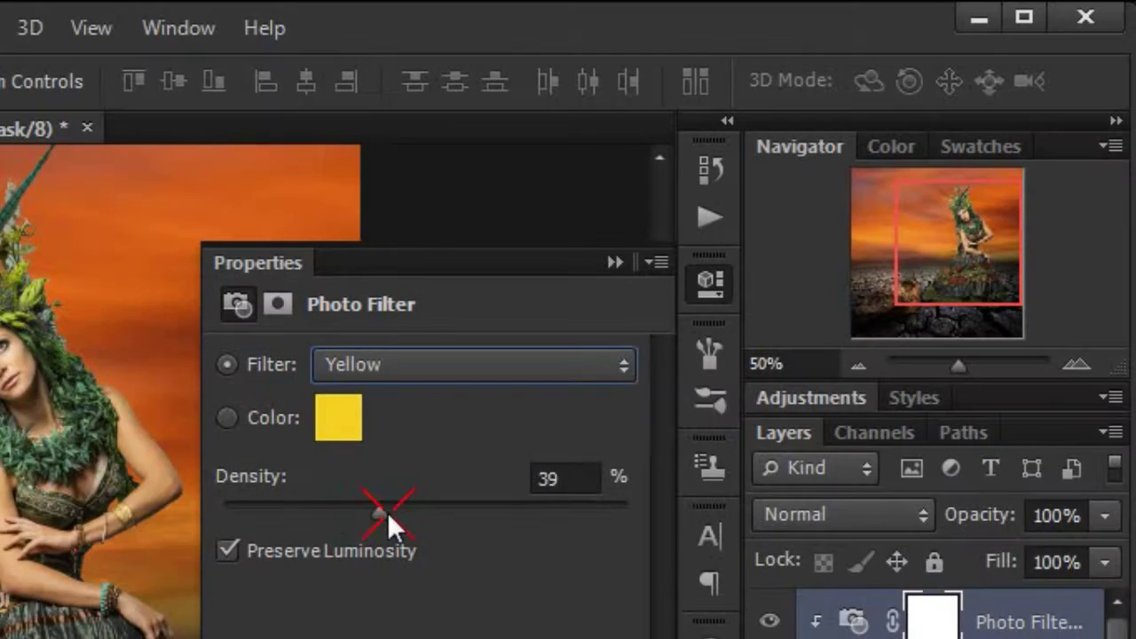
pyautogui.moveTo(431, 515); pyautogui.dragTo(438, 515)
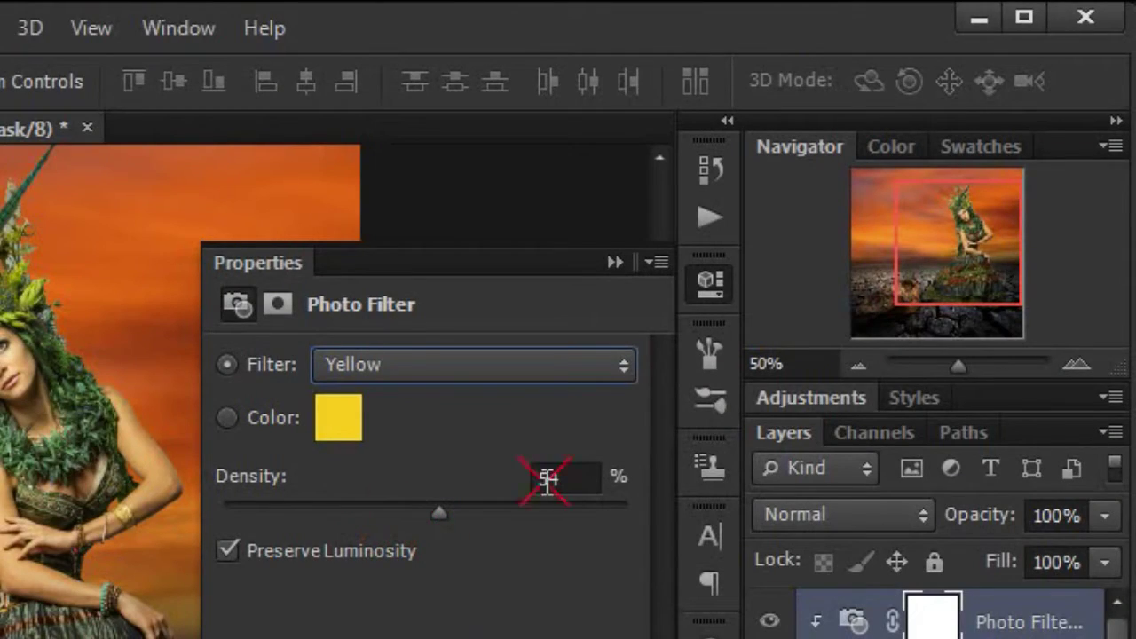
pyautogui.click(586, 486)
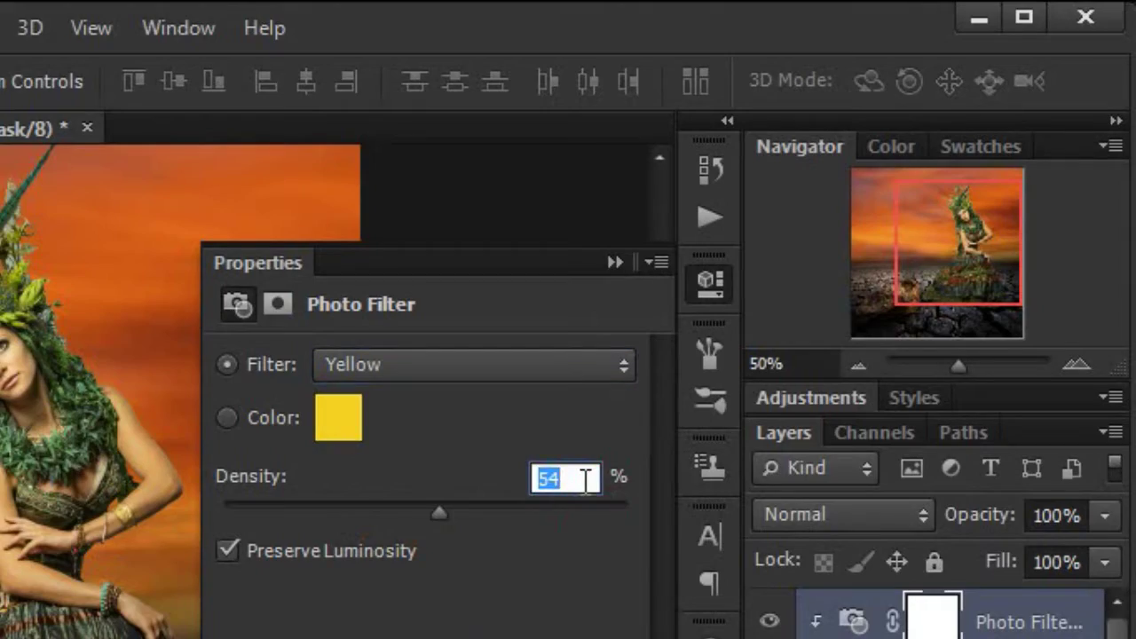
pyautogui.write('76')
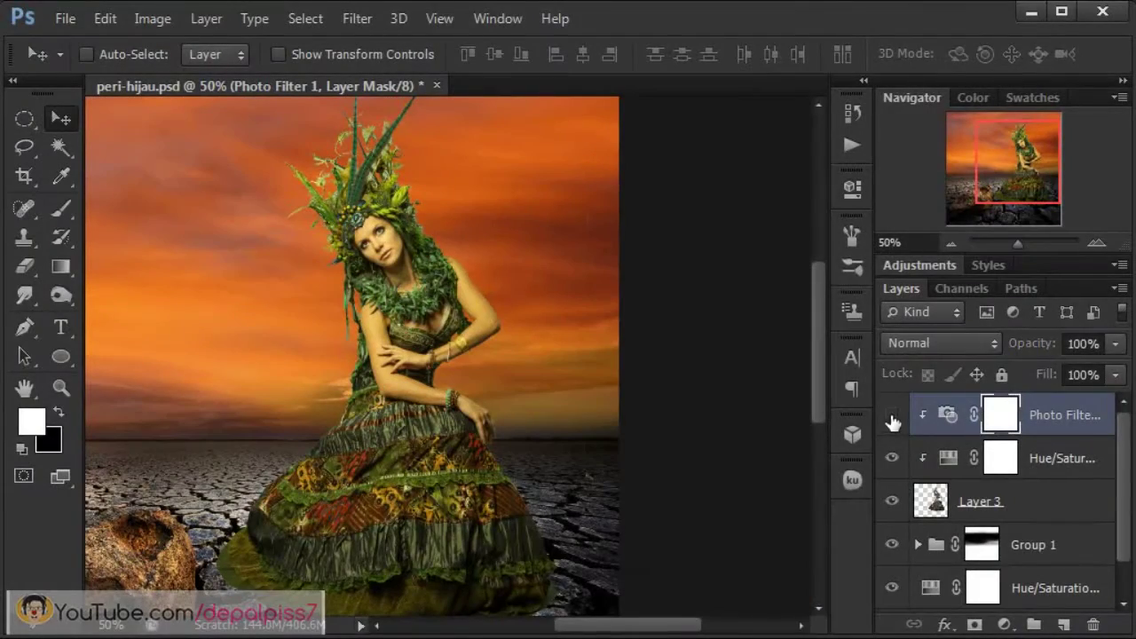
pyautogui.click(943, 343)
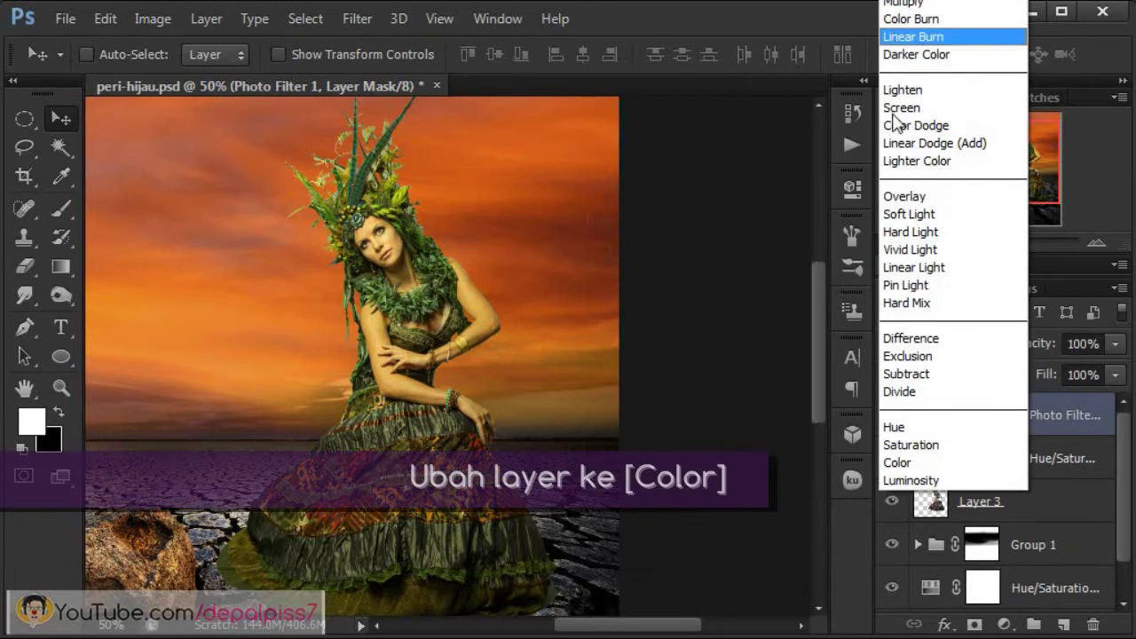
pyautogui.click(922, 462)
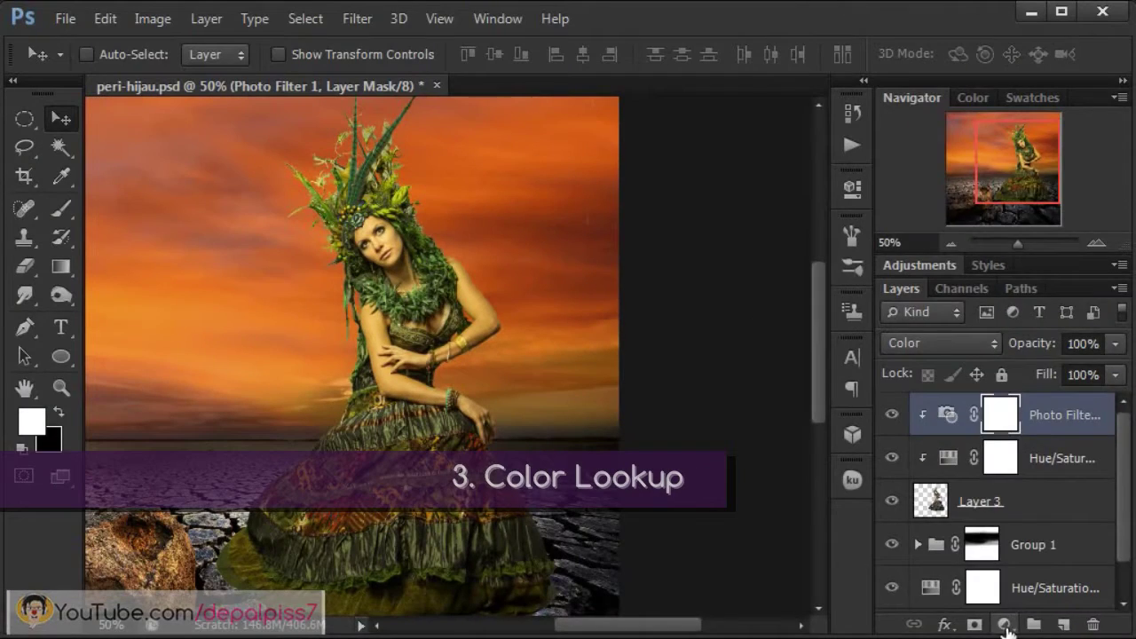
# Step: Add a Color Lookup adjustment clipped to the fairy, loaded with DropBlues.3DL
pyautogui.click(1006, 615)
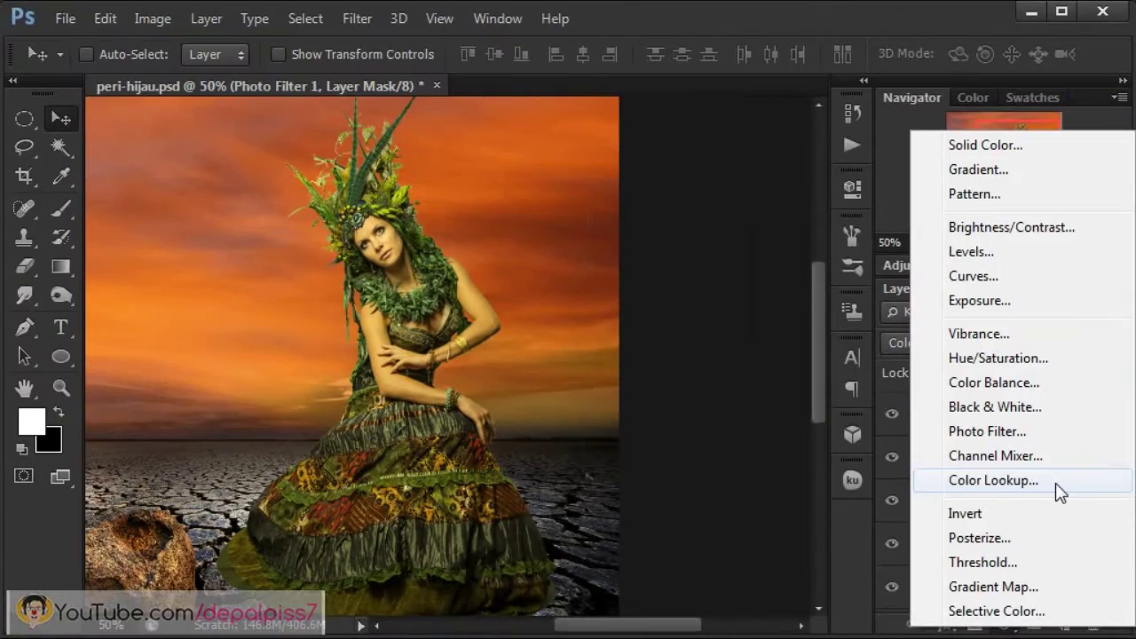
pyautogui.click(1056, 485)
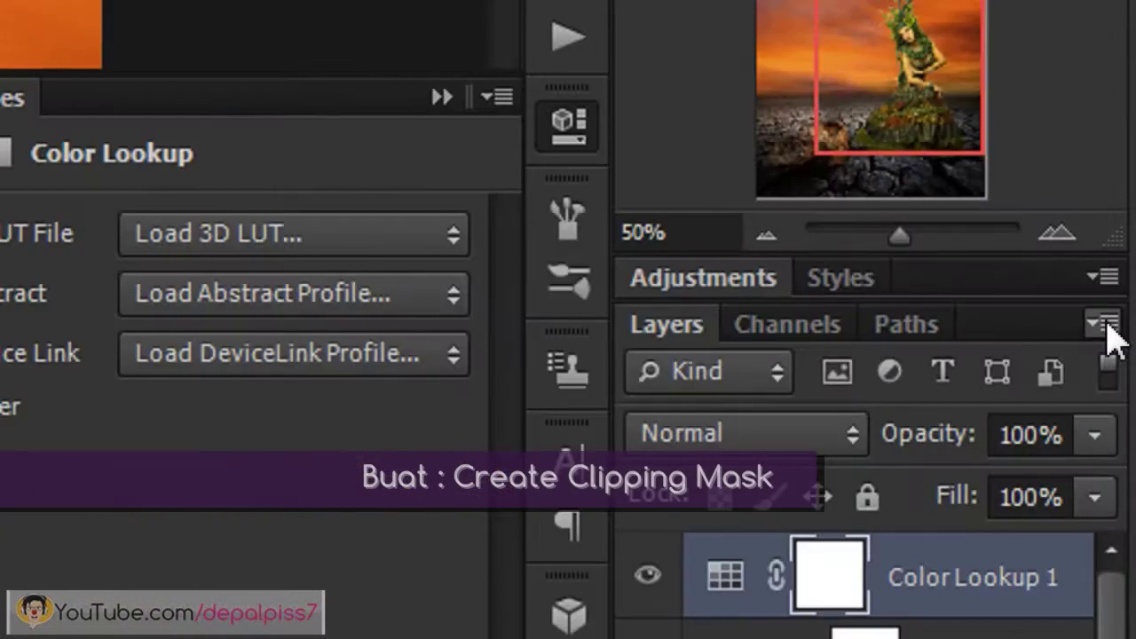
pyautogui.click(1115, 297)
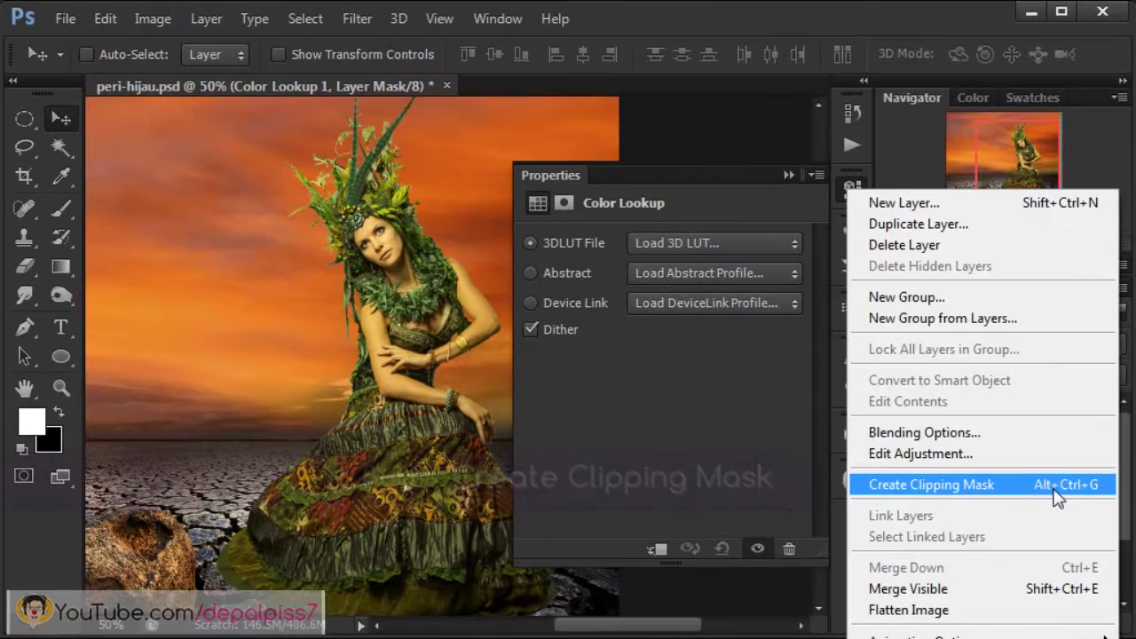
pyautogui.click(1020, 486)
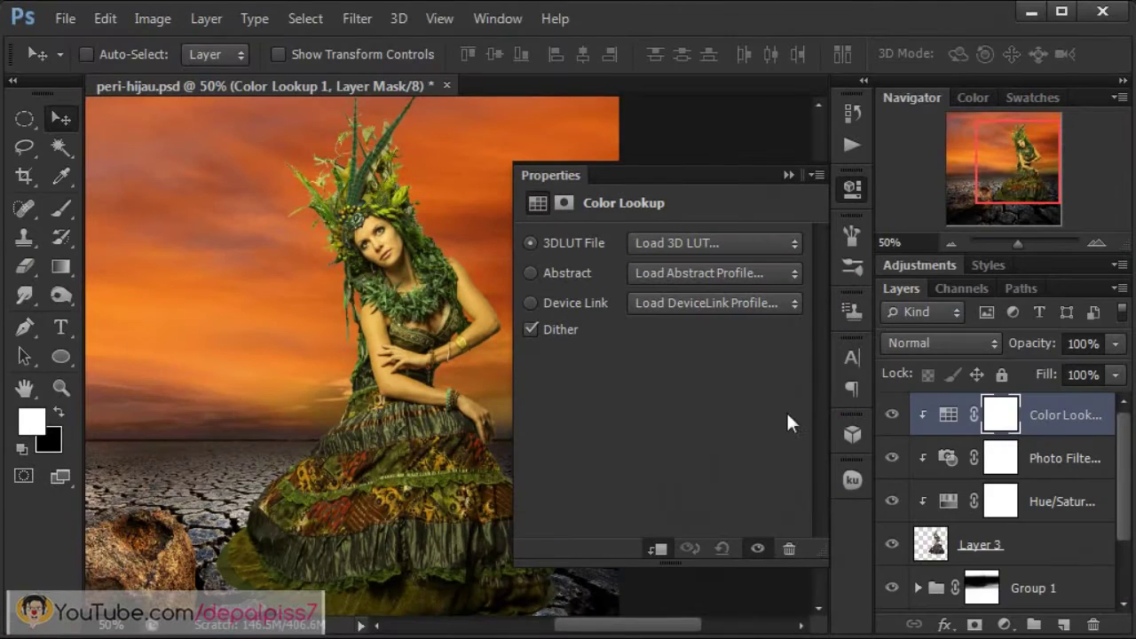
pyautogui.click(686, 240)
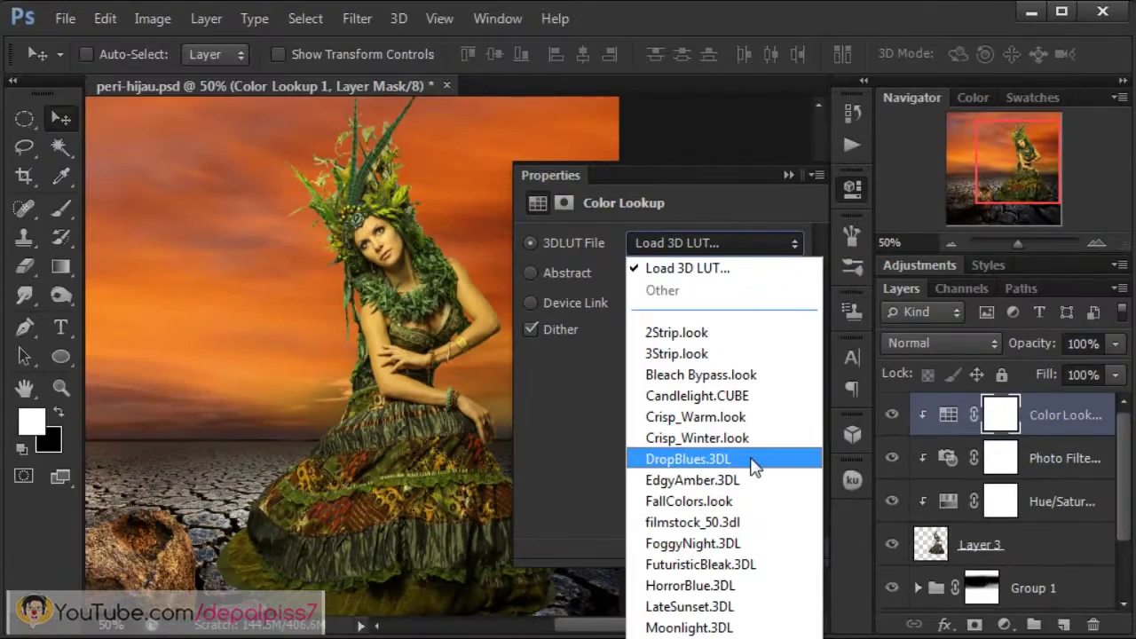
pyautogui.click(754, 464)
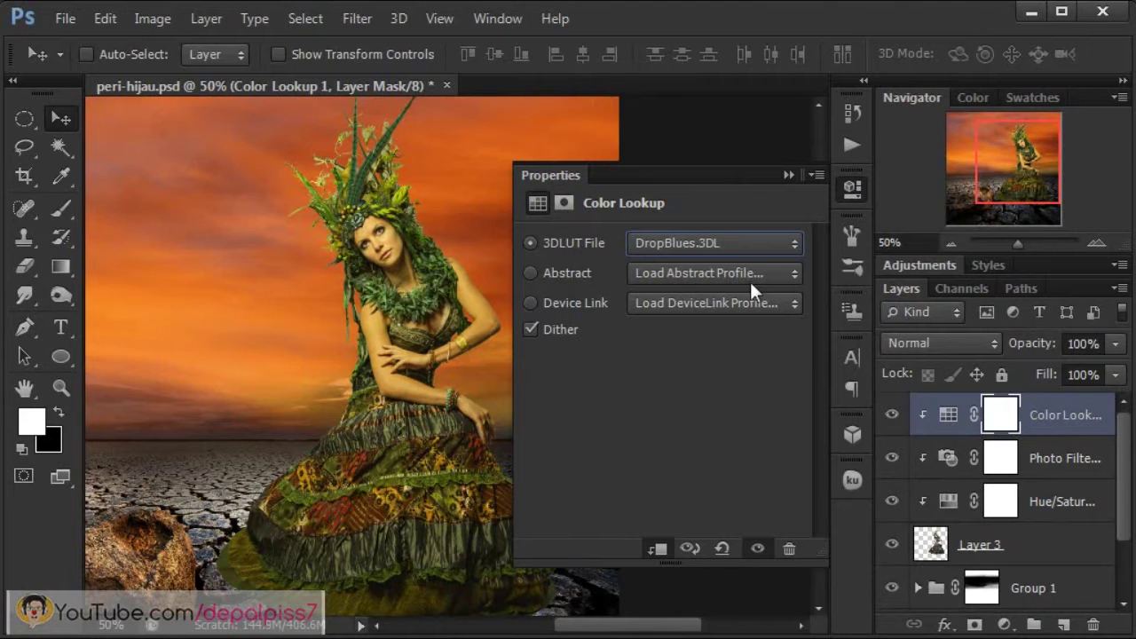
# Step: Collapse the properties and toggle the Color Lookup layer off and on to compare
pyautogui.click(787, 175)
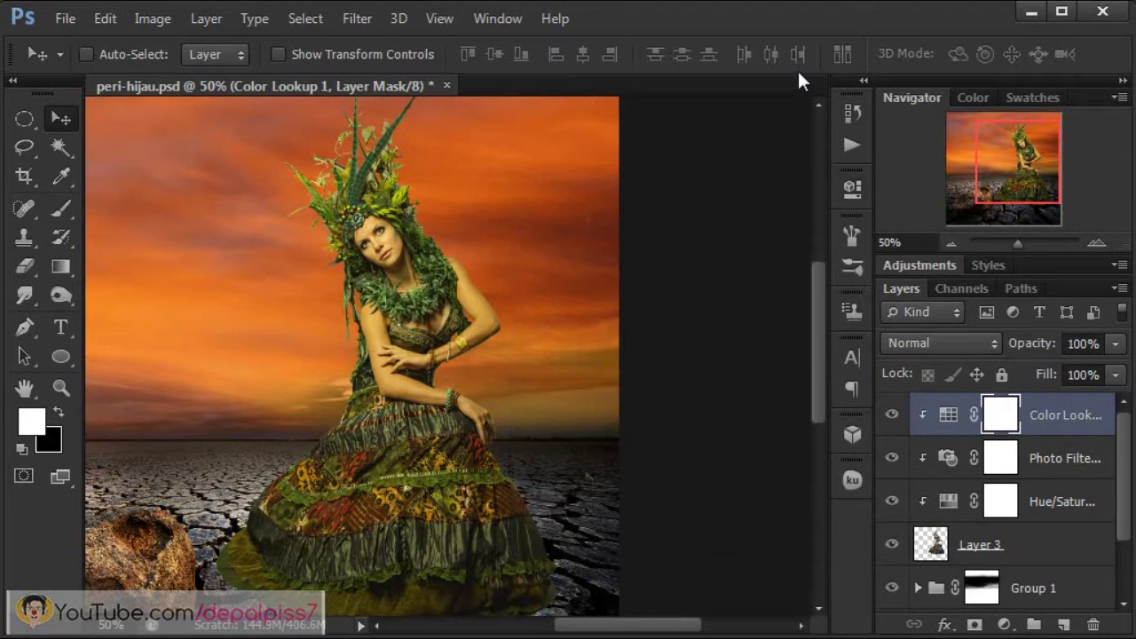
pyautogui.click(890, 426)
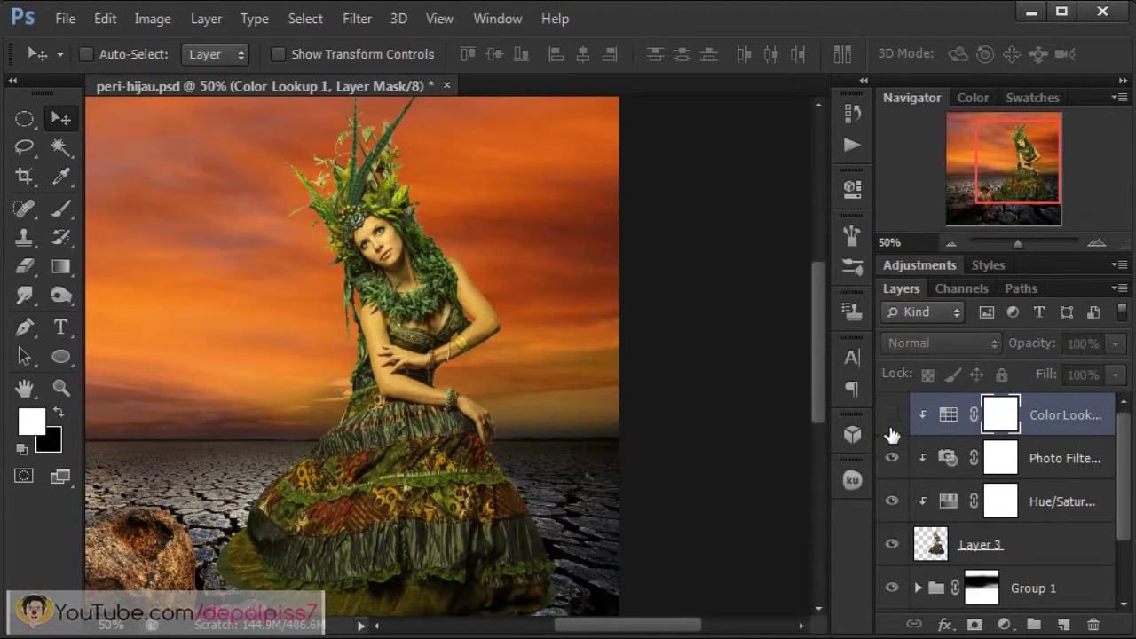
pyautogui.click(890, 426)
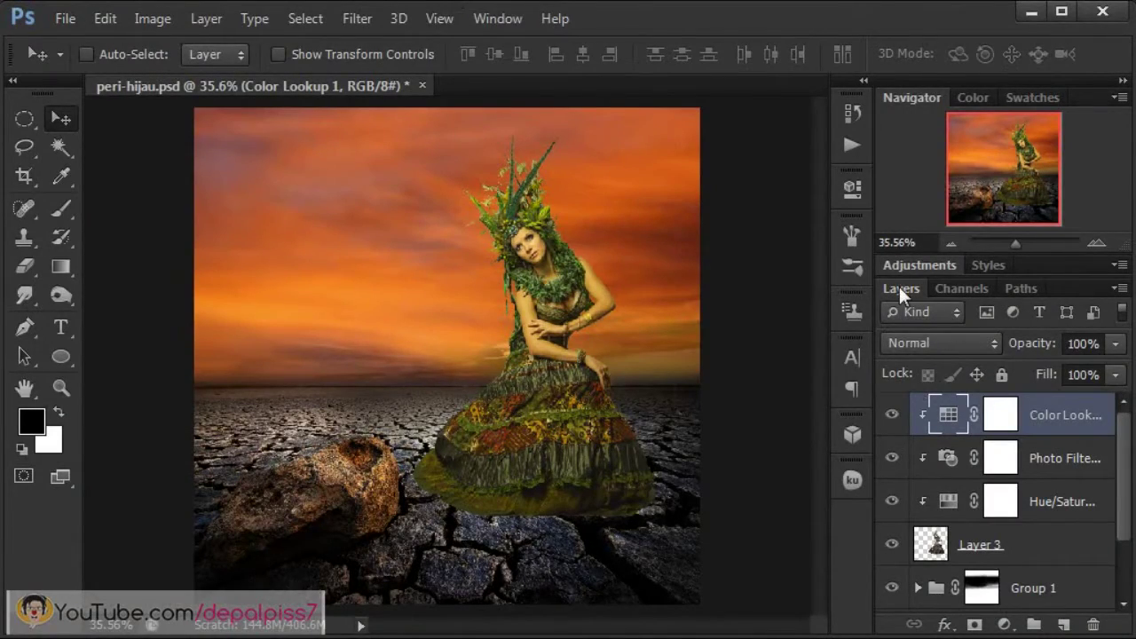
# Step: Enlarge the Layers panel to show every layer down to Layer 1, then select Group 1
pyautogui.moveTo(898, 284); pyautogui.dragTo(905, 137)
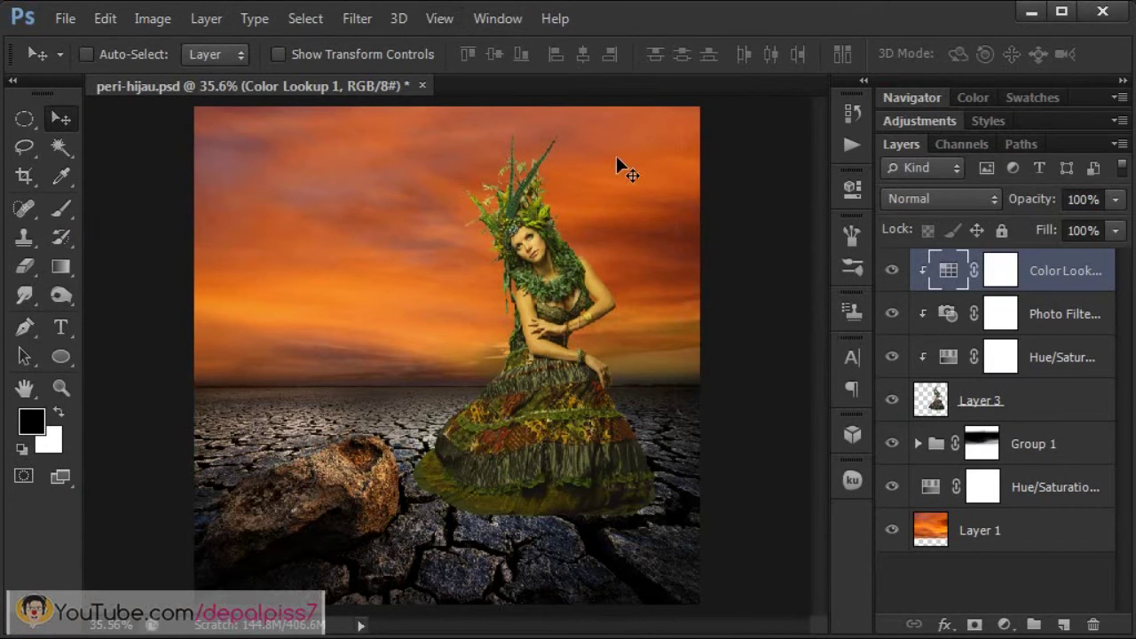
pyautogui.click(999, 270)
pyautogui.press('x')
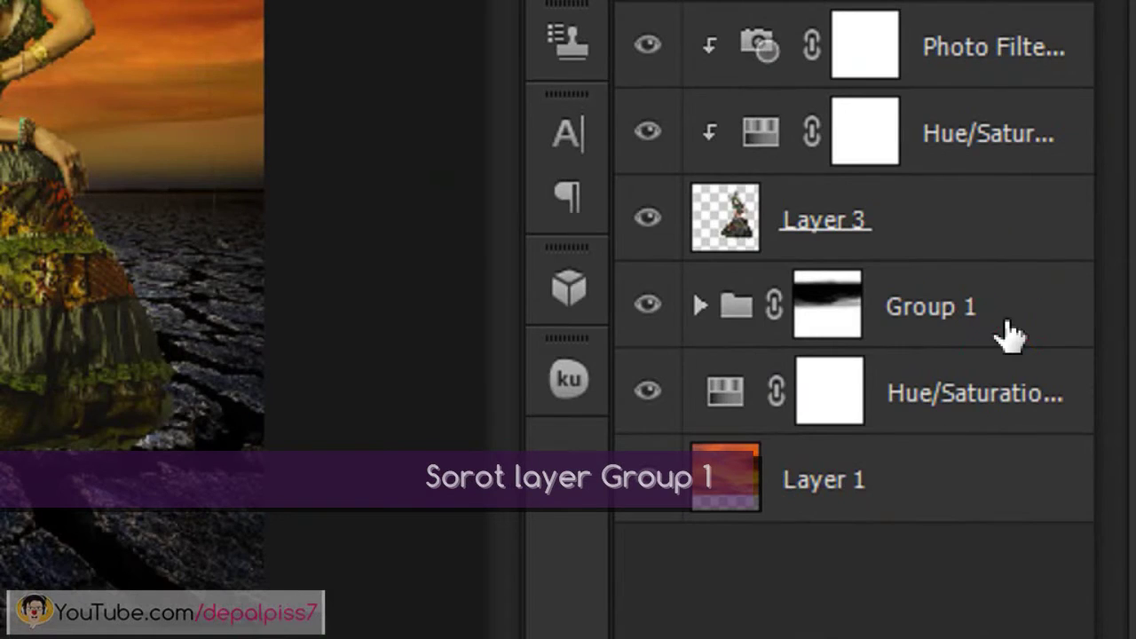
pyautogui.click(1011, 335)
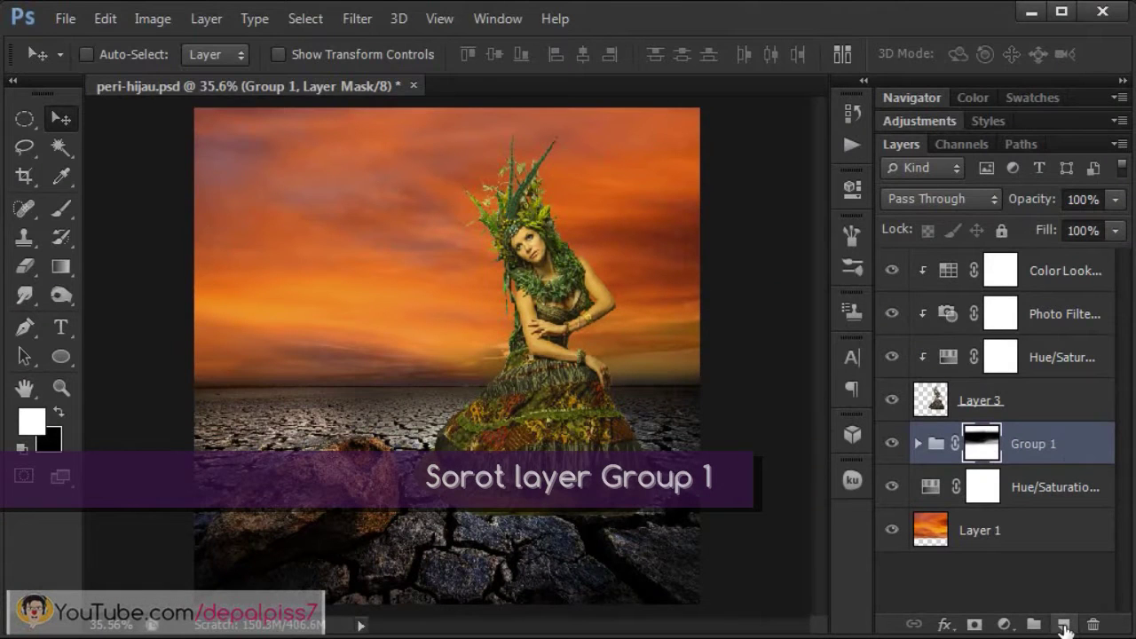
# Step: Create Layer 4 above Group 1 and set the foreground colour to hex 00ffc0
pyautogui.click(1064, 626)
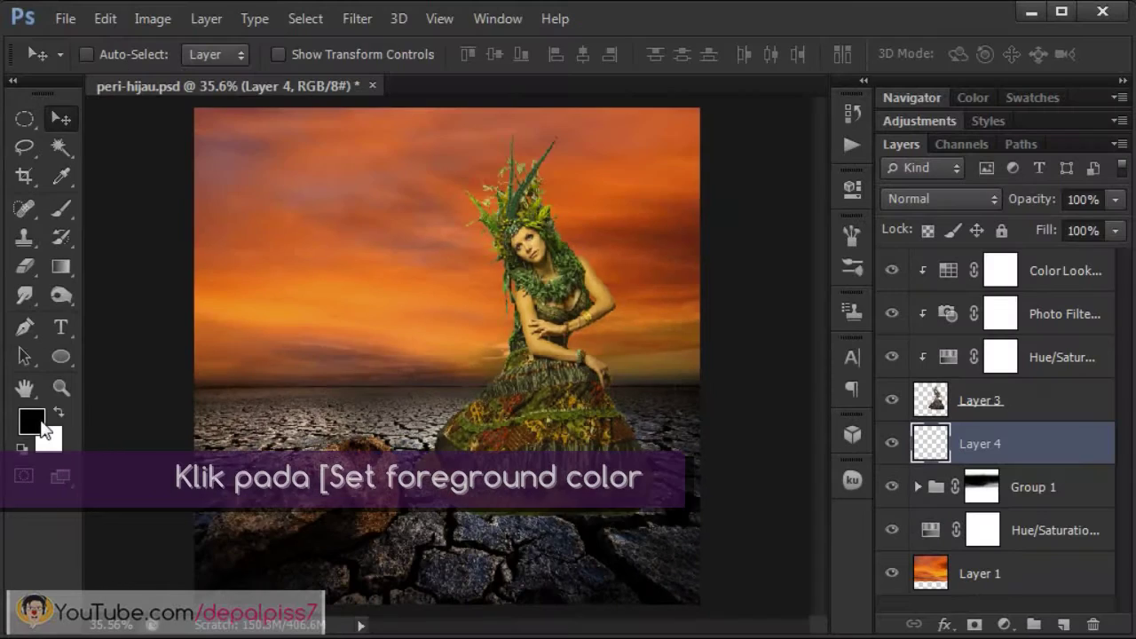
pyautogui.click(39, 424)
pyautogui.moveTo(426, 170); pyautogui.dragTo(405, 88)
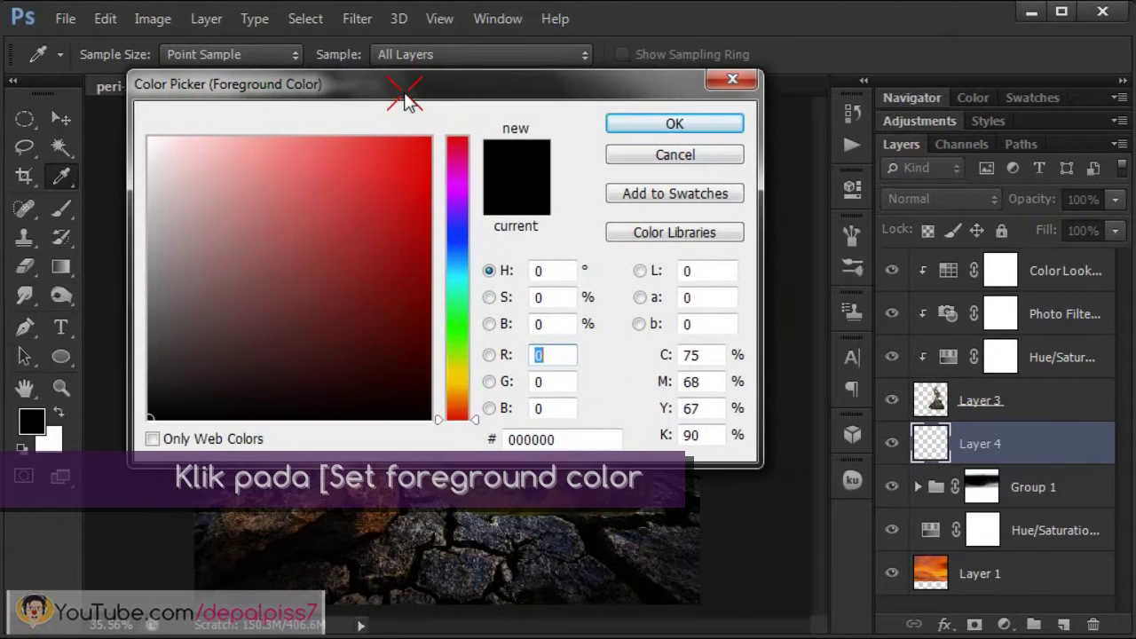
pyautogui.doubleClick(570, 435)
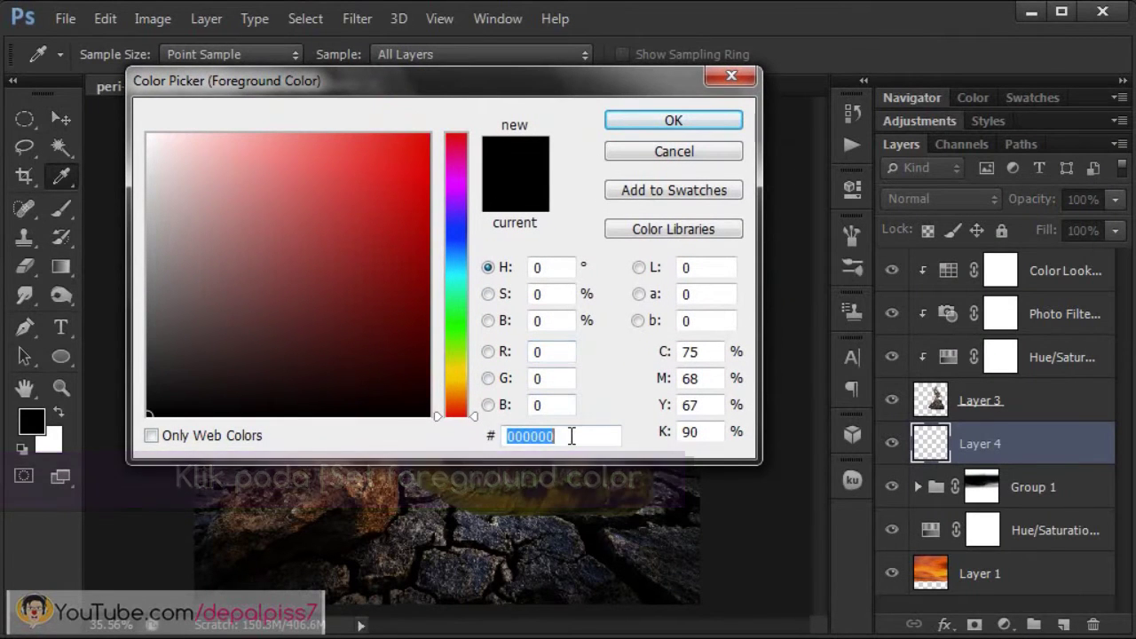
pyautogui.write('00ffc0')
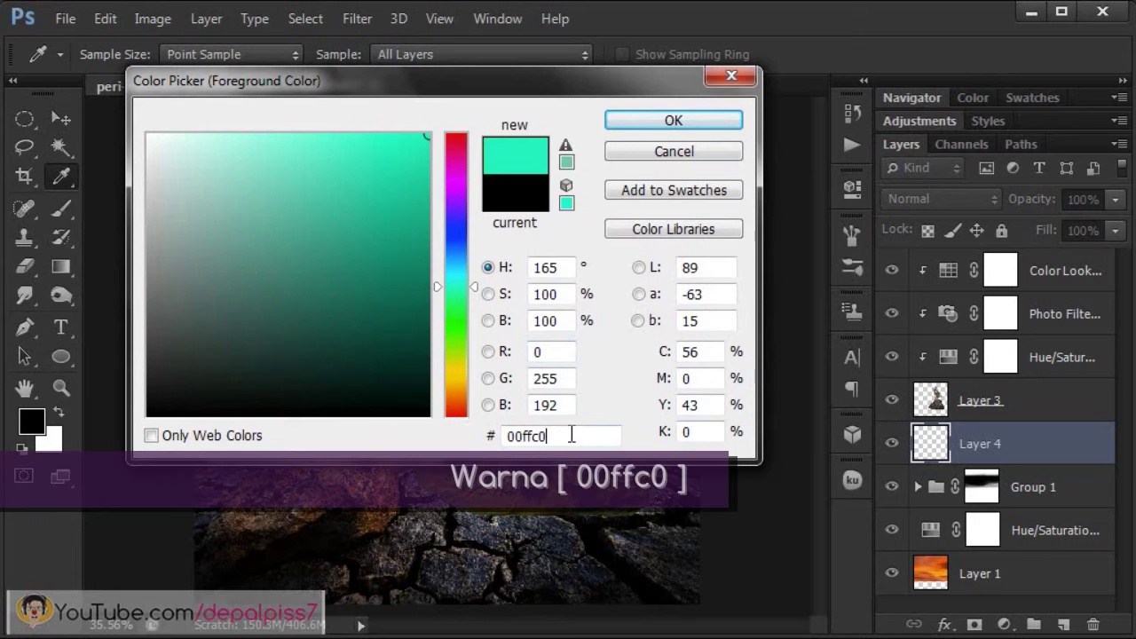
pyautogui.click(697, 122)
pyautogui.press('v')
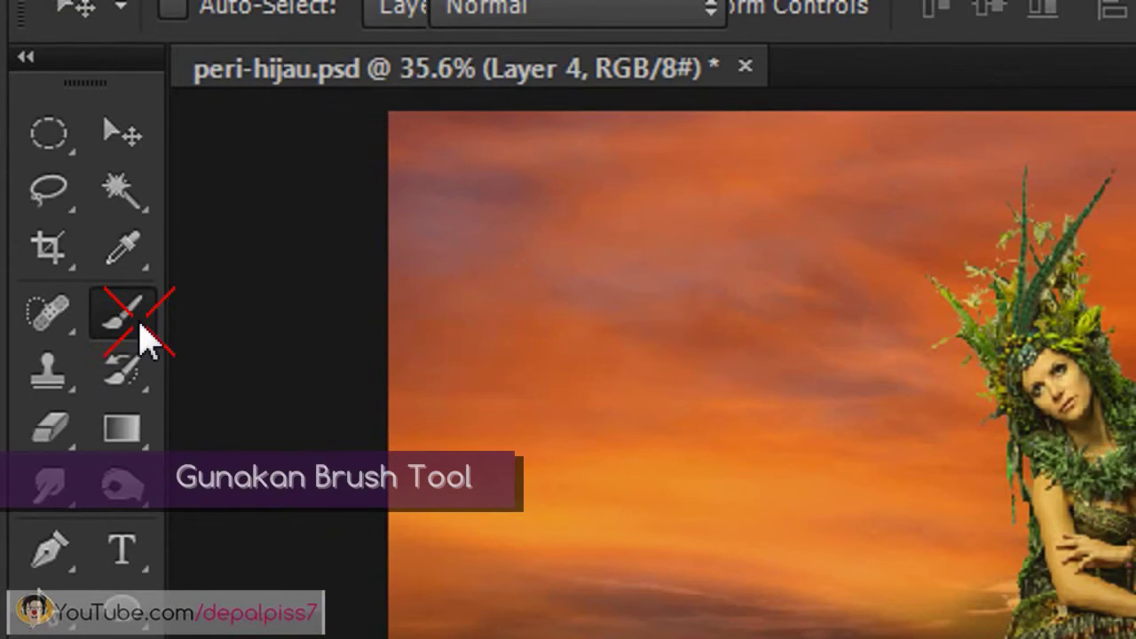
# Step: Paint cyan-green over the sky on Layer 4 with a soft 300 px brush at 60% opacity
pyautogui.click(72, 220)
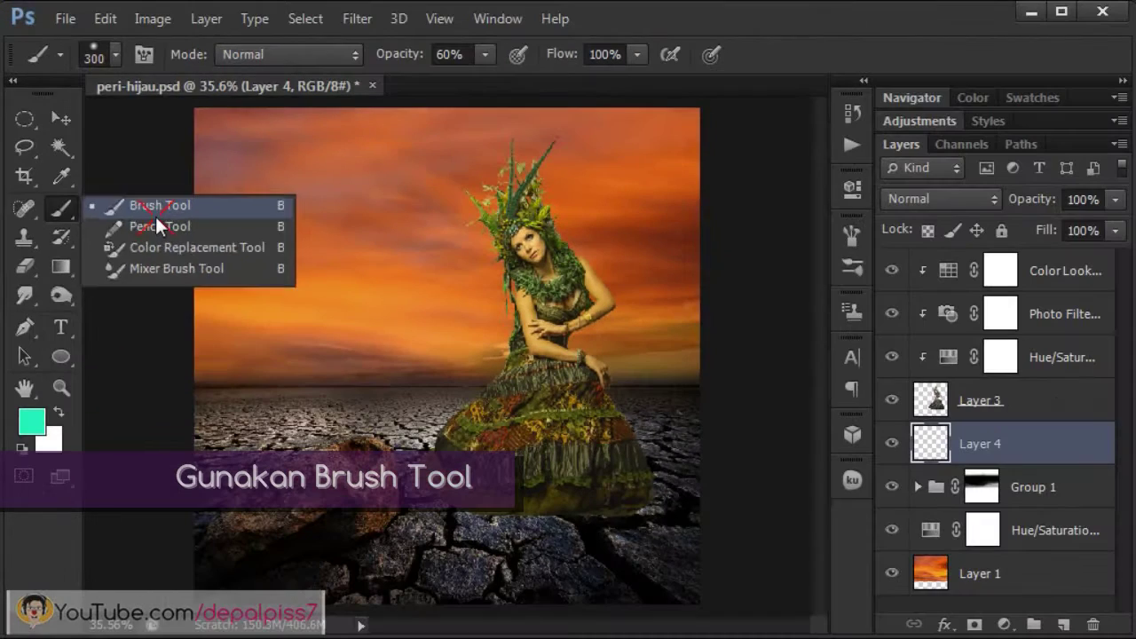
pyautogui.click(155, 210)
pyautogui.click(116, 55)
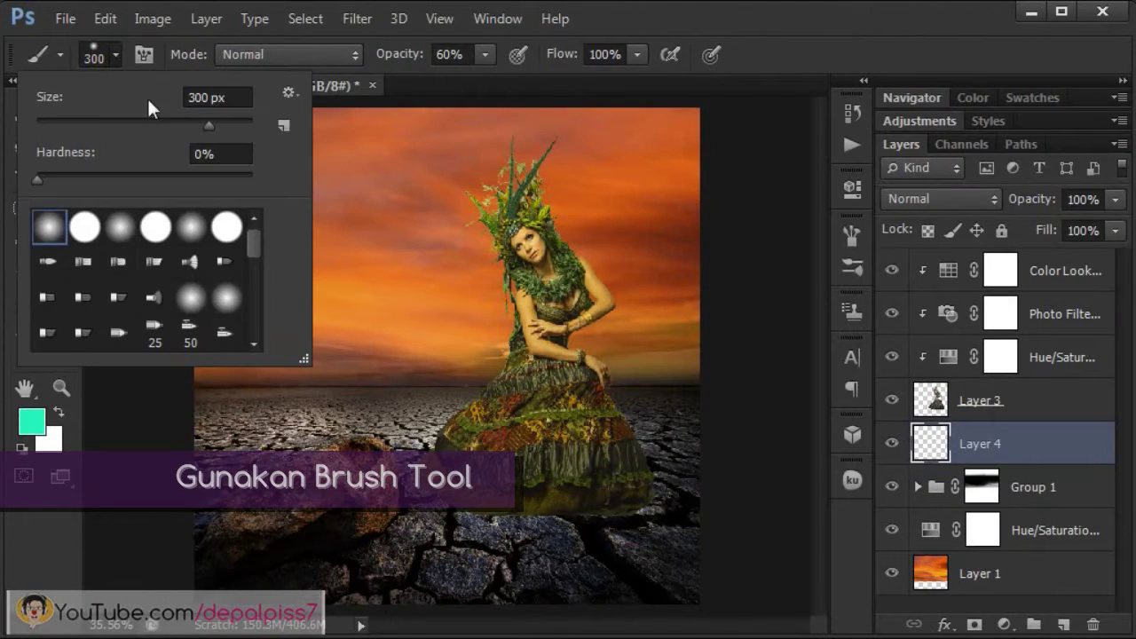
pyautogui.click(248, 98)
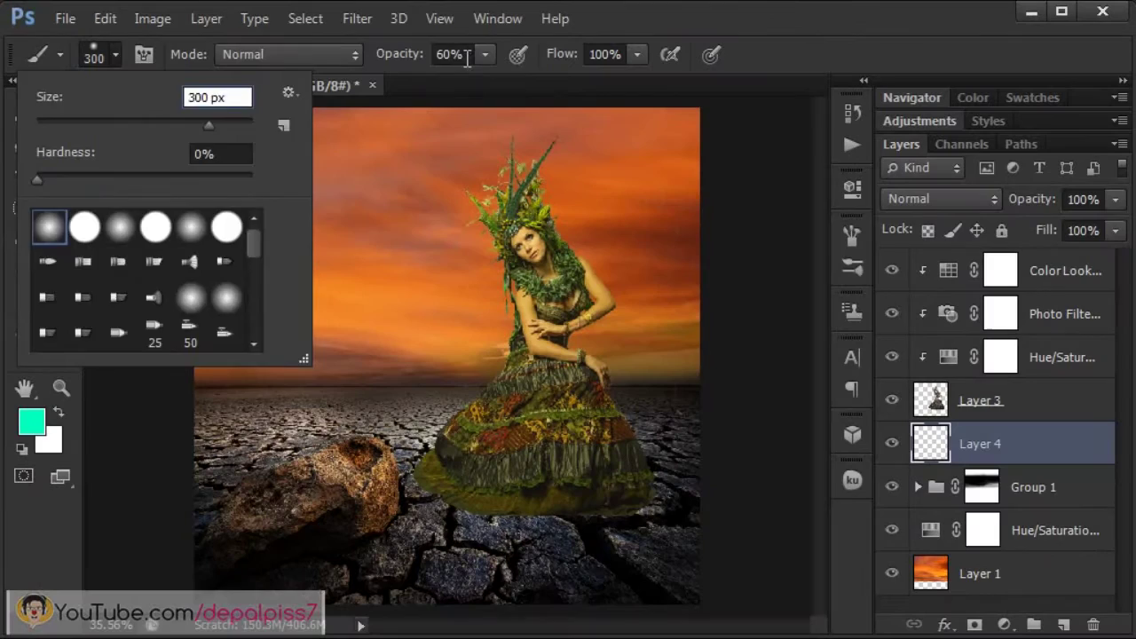
pyautogui.click(466, 59)
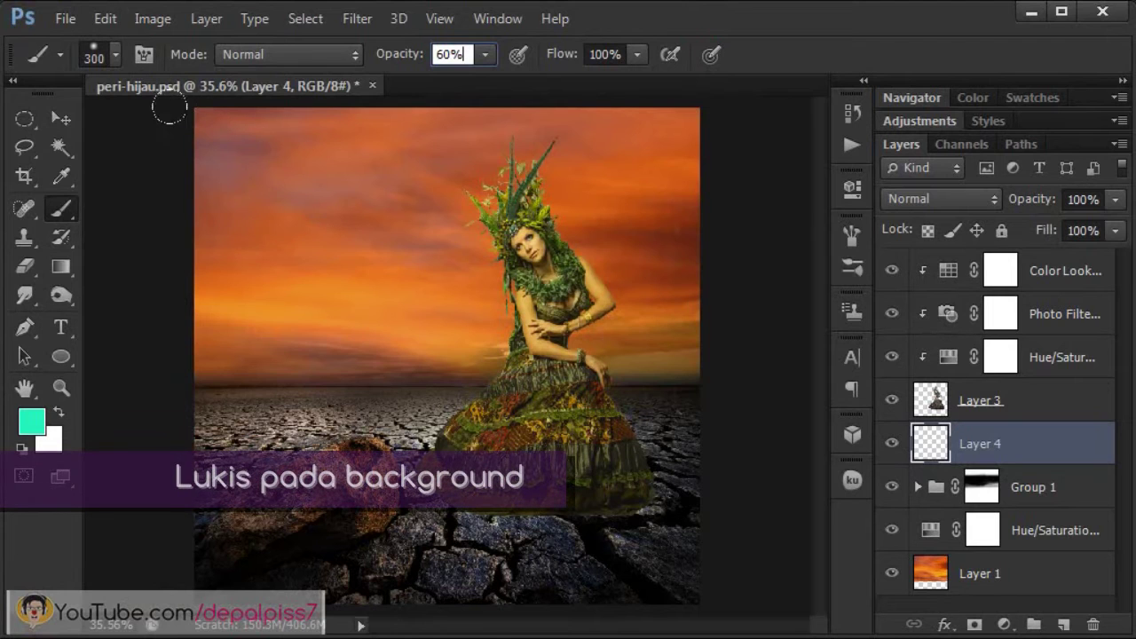
pyautogui.moveTo(168, 106)
pyautogui.mouseDown()
pyautogui.moveTo(312, 124)
pyautogui.moveTo(684, 114)
pyautogui.moveTo(160, 161)
pyautogui.moveTo(372, 217)
pyautogui.moveTo(701, 190)
pyautogui.mouseUp()
pyautogui.moveTo(293, 231)
pyautogui.mouseDown()
pyautogui.moveTo(212, 233)
pyautogui.moveTo(697, 293)
pyautogui.moveTo(373, 346)
pyautogui.moveTo(172, 317)
pyautogui.moveTo(203, 274)
pyautogui.moveTo(672, 325)
pyautogui.mouseUp()
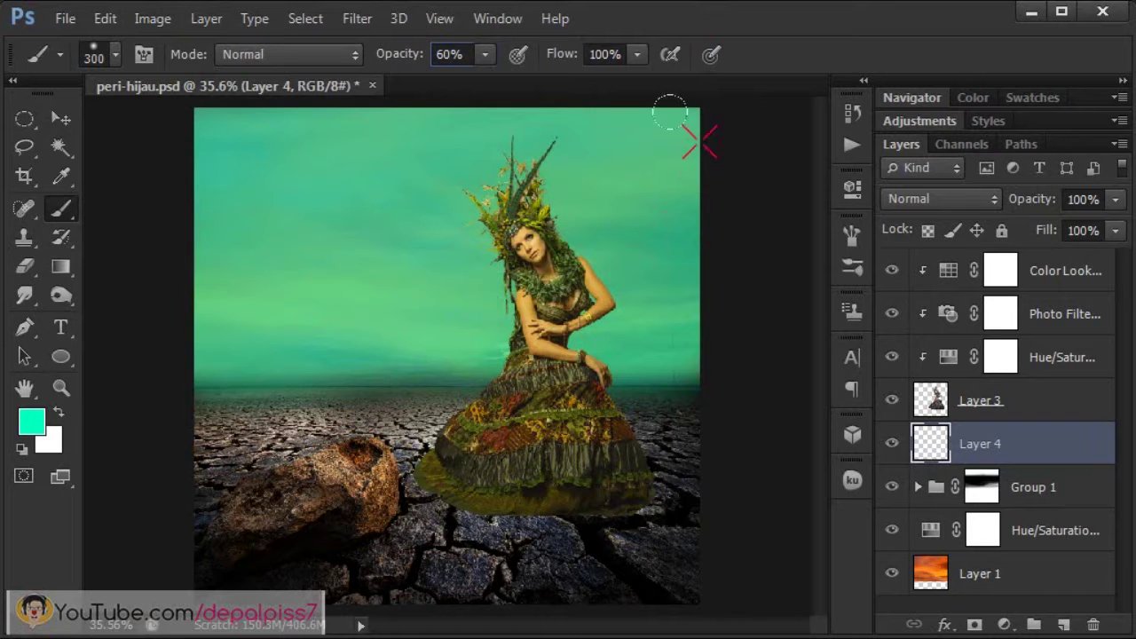
# Step: Set Layer 4 to Multiply blend mode at 20% opacity
pyautogui.click(925, 201)
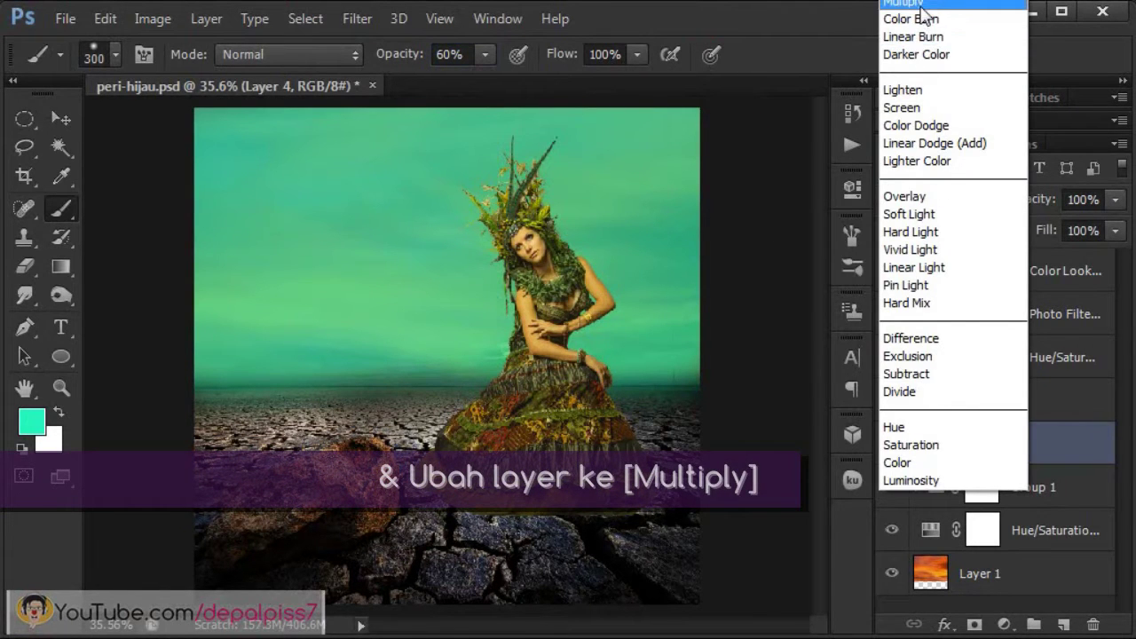
pyautogui.click(905, 4)
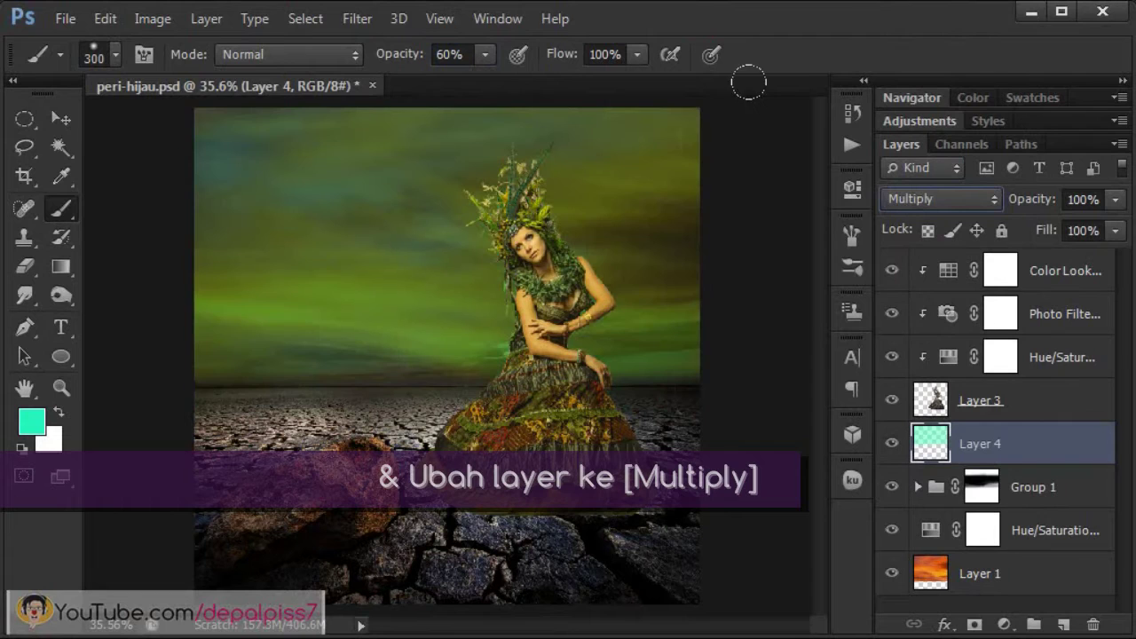
pyautogui.click(1114, 201)
pyautogui.moveTo(1115, 228); pyautogui.dragTo(1053, 228)
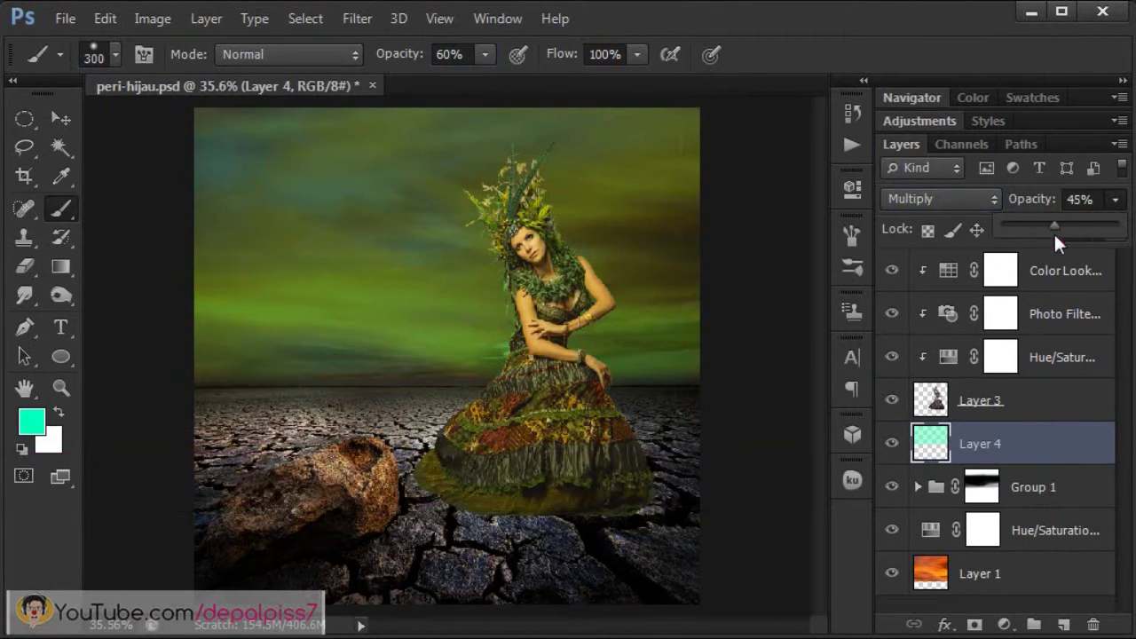
pyautogui.click(1081, 199)
pyautogui.write('20')
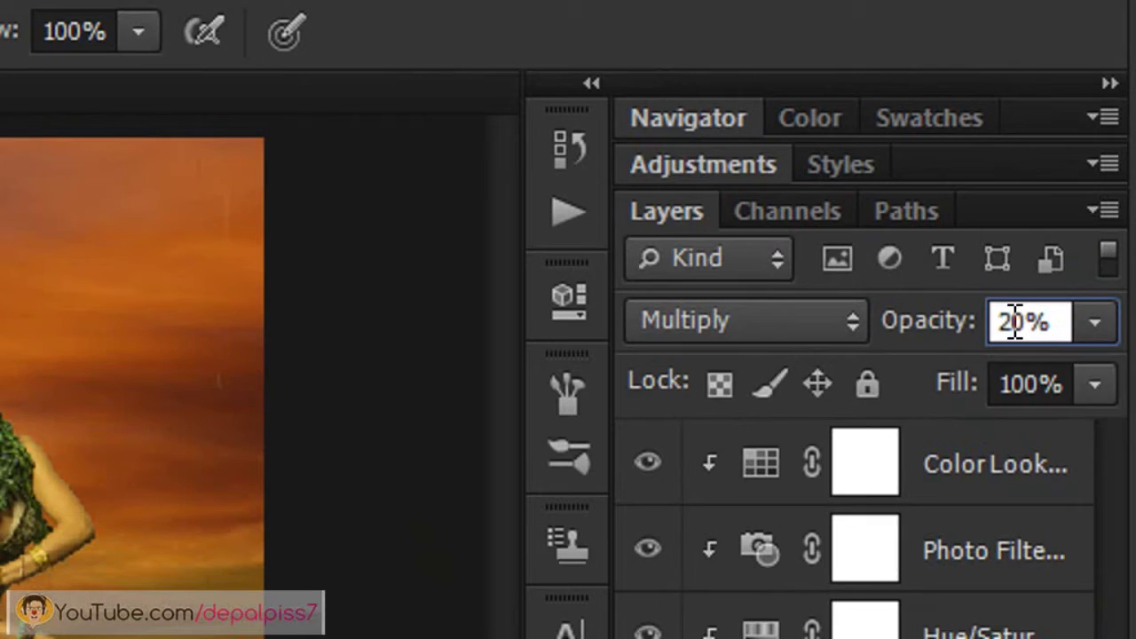
pyautogui.press('Return')
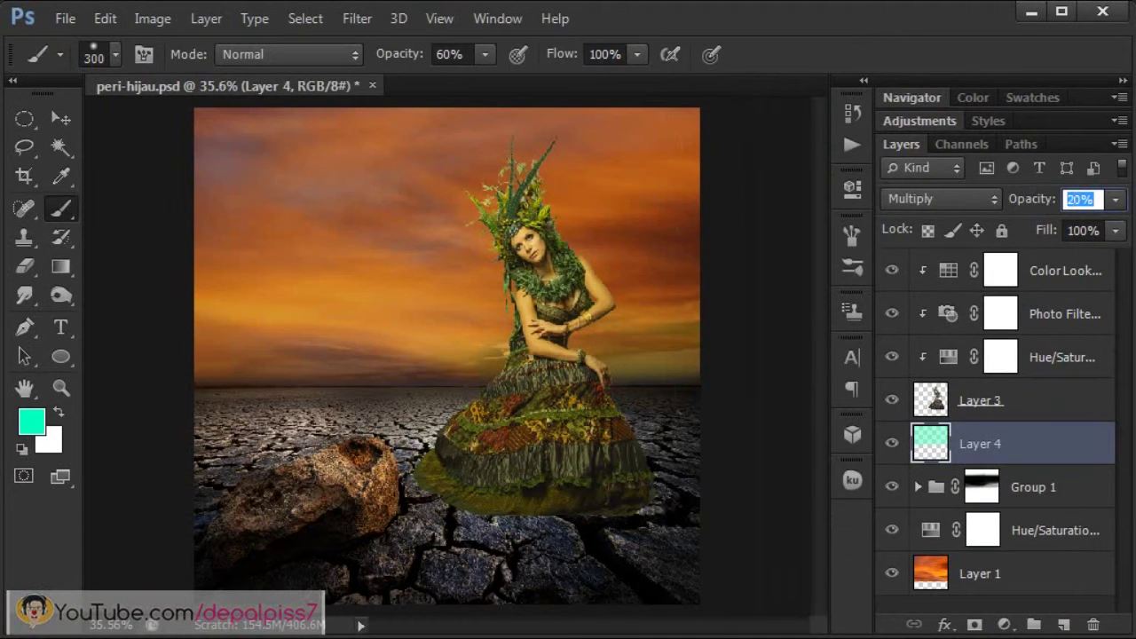
pyautogui.press('Return')
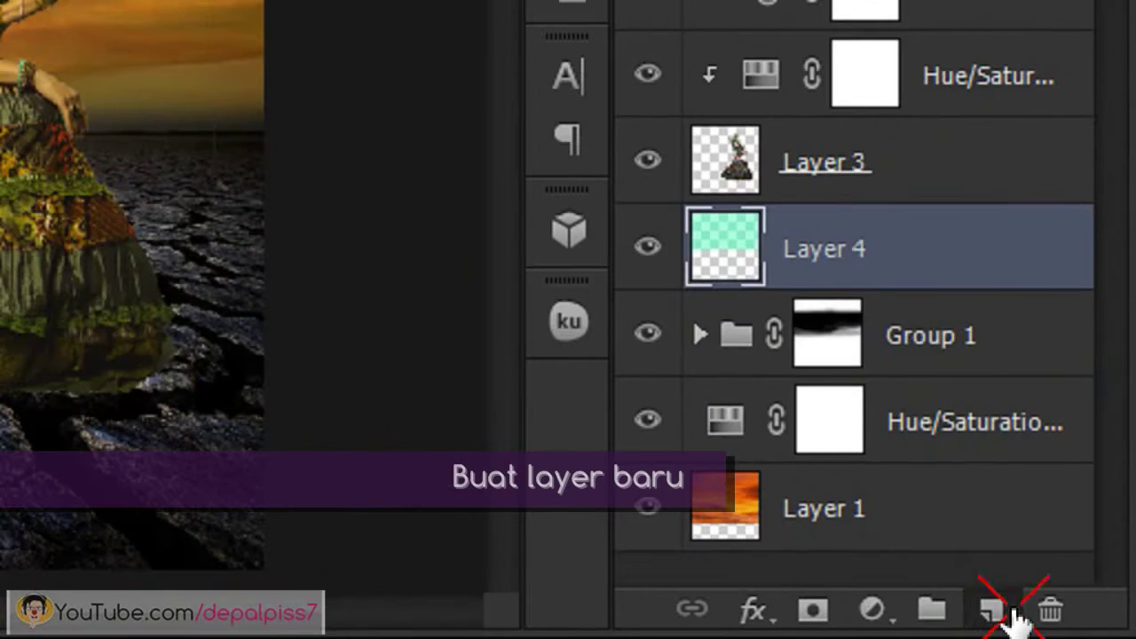
# Step: Create Layer 5 above Layer 4 and set the foreground colour to hex e6c27e
pyautogui.click(1012, 608)
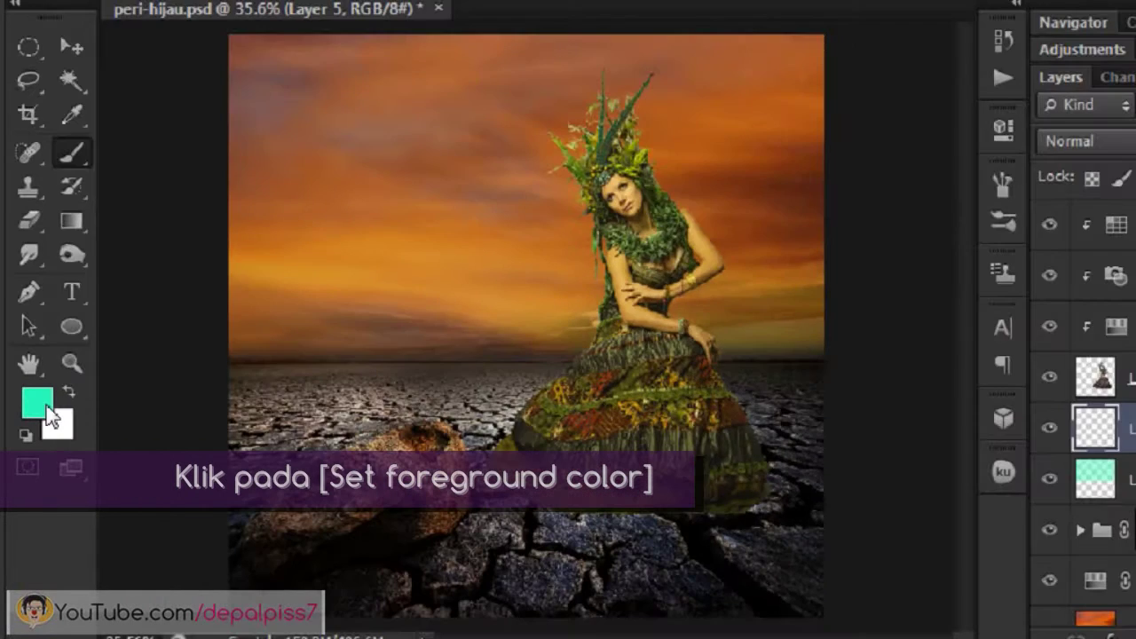
pyautogui.click(34, 423)
pyautogui.click(574, 435)
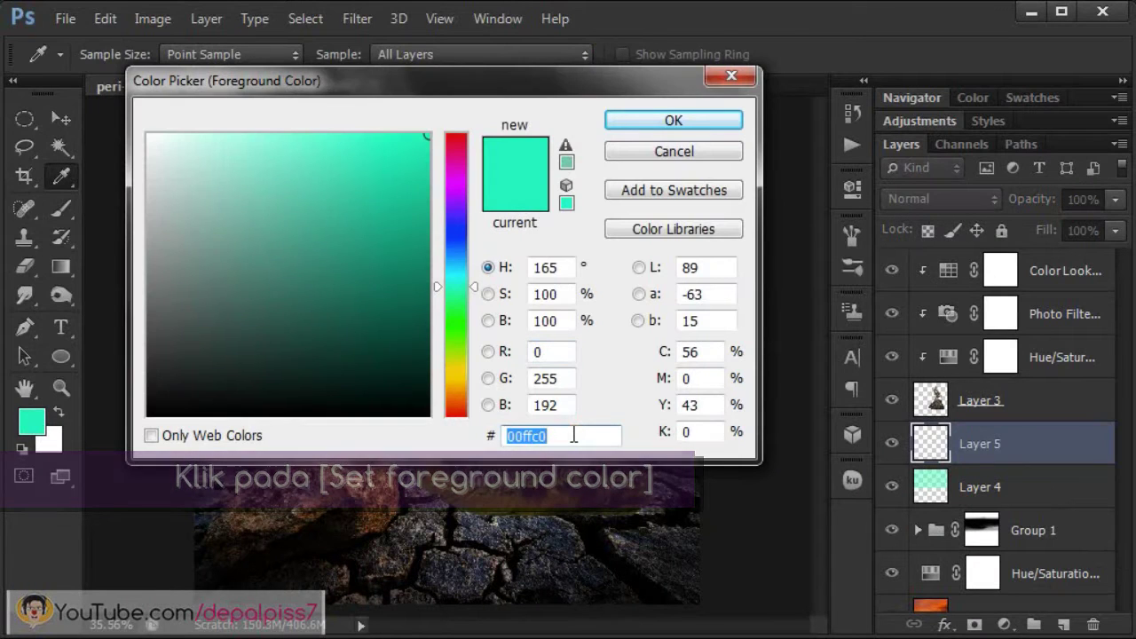
pyautogui.write('e6c27e')
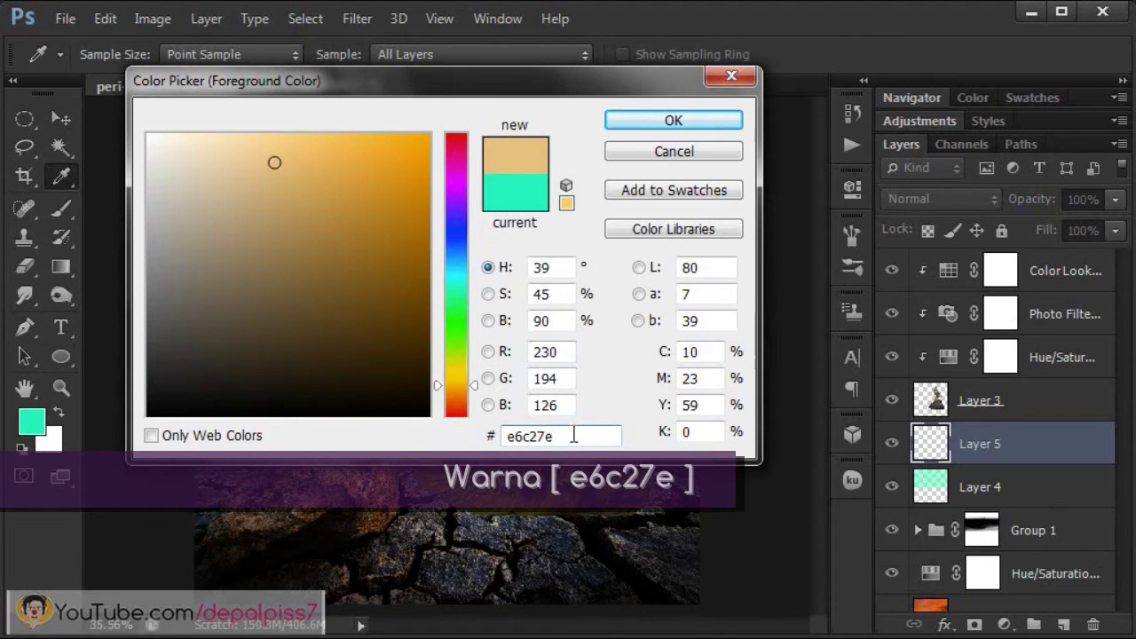
pyautogui.click(670, 123)
pyautogui.press('b')
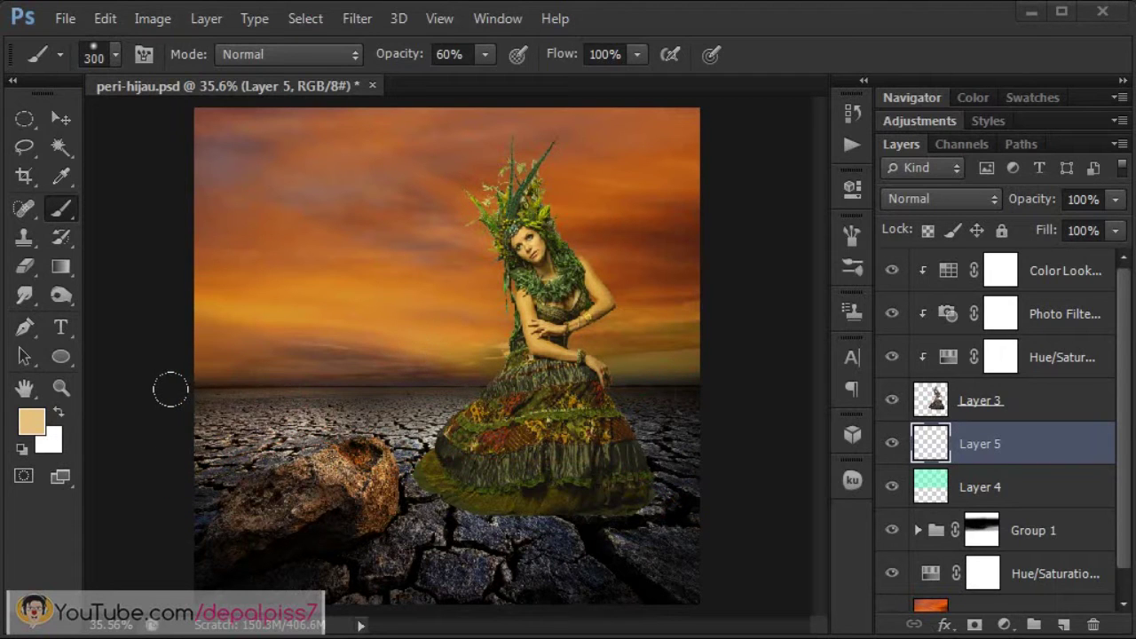
# Step: Paint tan across the cracked ground on Layer 5, blended as Linear Light at 50% opacity
pyautogui.moveTo(216, 389); pyautogui.dragTo(671, 392)
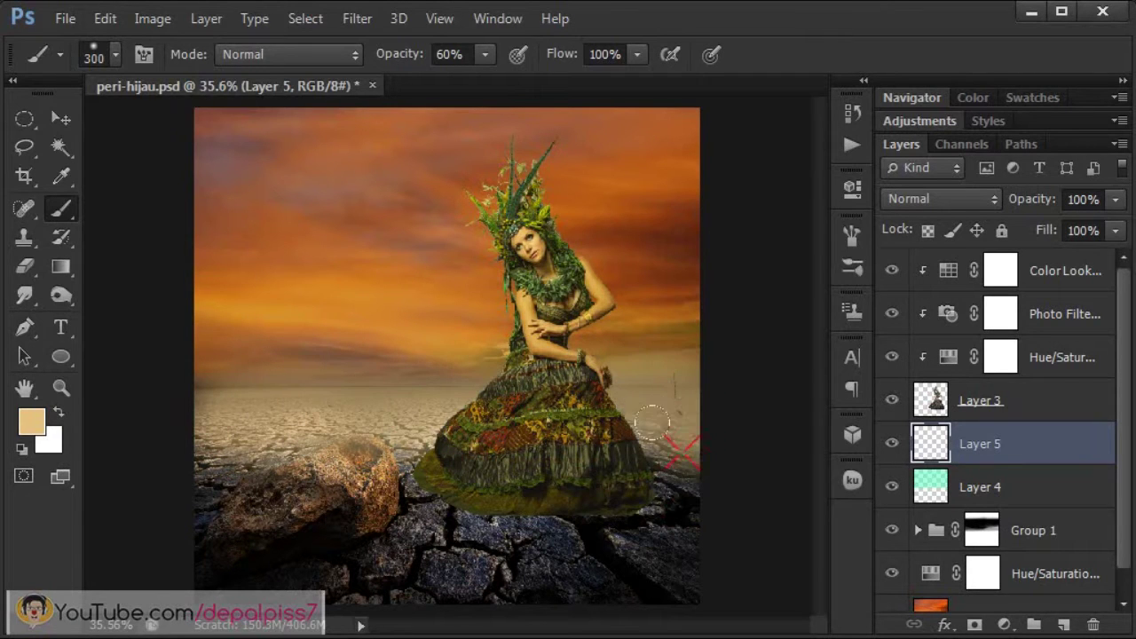
pyautogui.moveTo(671, 392)
pyautogui.mouseDown()
pyautogui.moveTo(417, 399)
pyautogui.moveTo(590, 421)
pyautogui.moveTo(144, 392)
pyautogui.mouseUp()
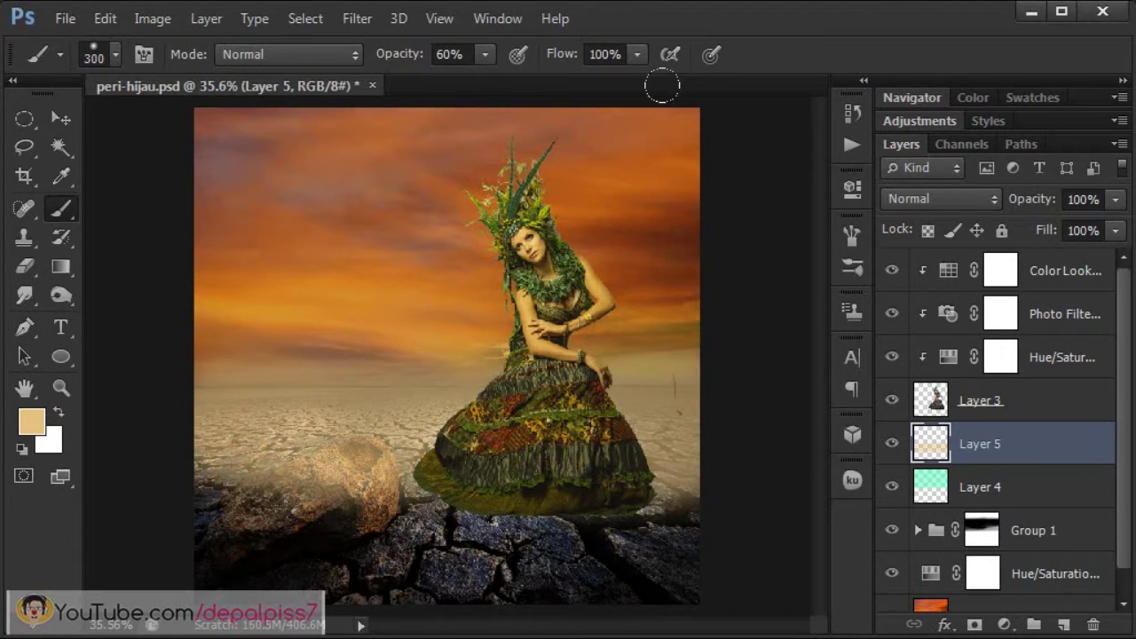
pyautogui.click(928, 200)
pyautogui.click(914, 267)
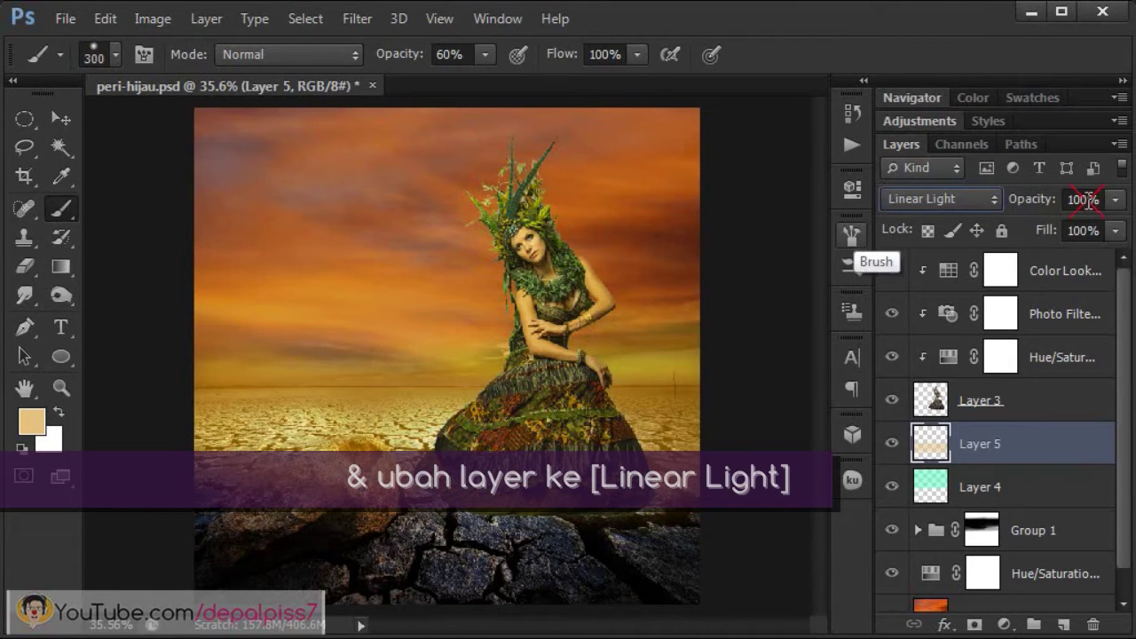
pyautogui.click(1082, 198)
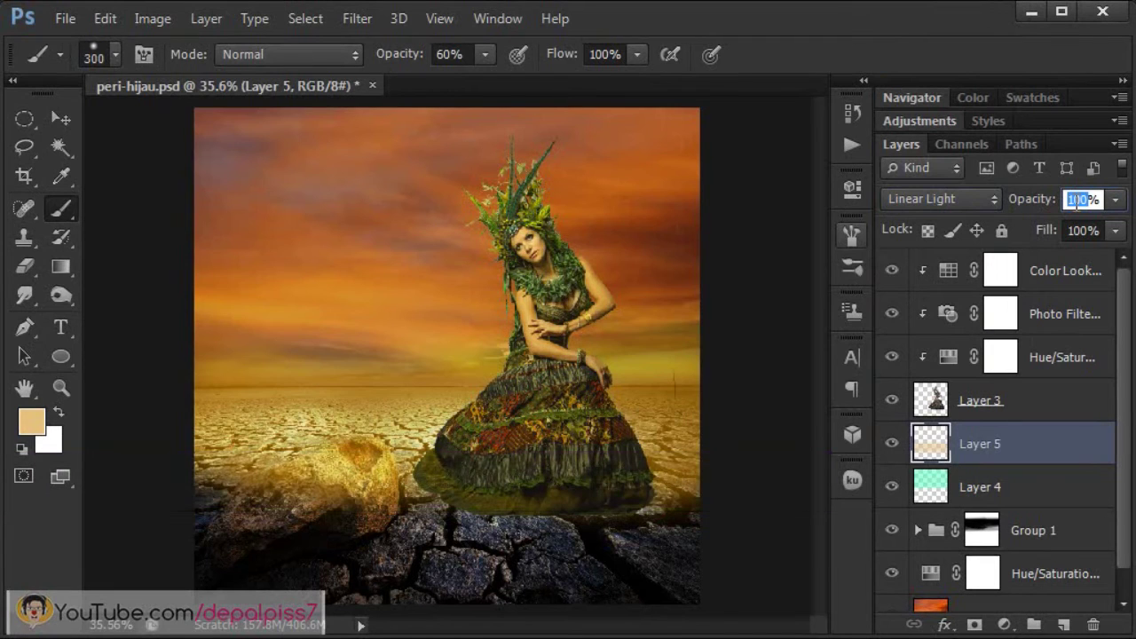
pyautogui.write('50')
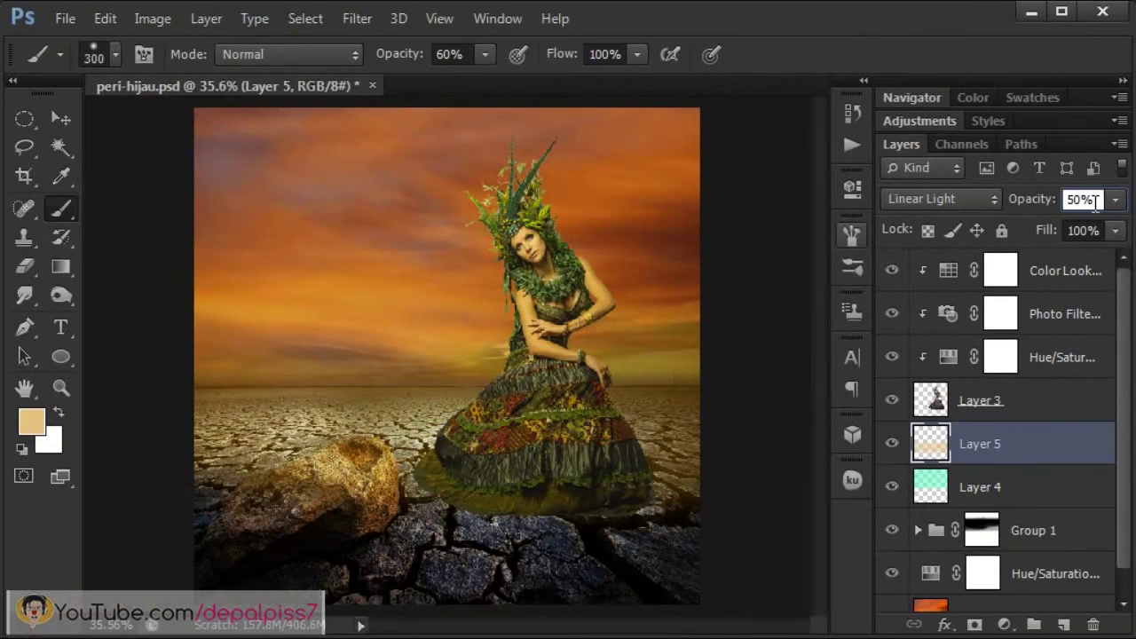
pyautogui.press('Return')
pyautogui.press('v')
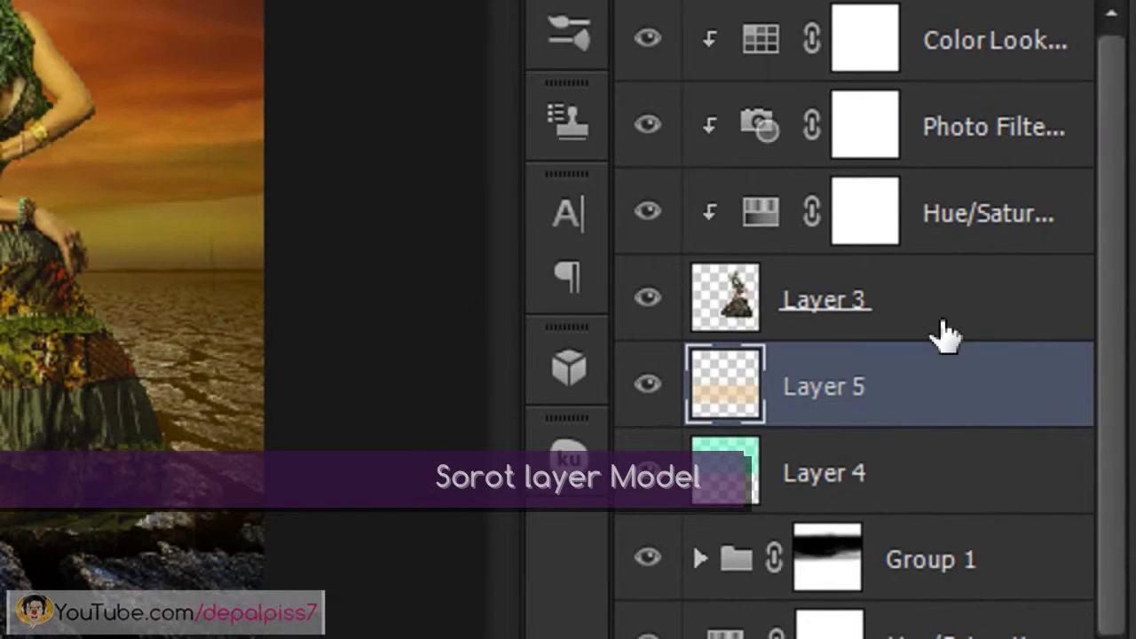
# Step: Select model Layer 3 and set the colours to foreground e6c27e and background ffffff
pyautogui.click(941, 325)
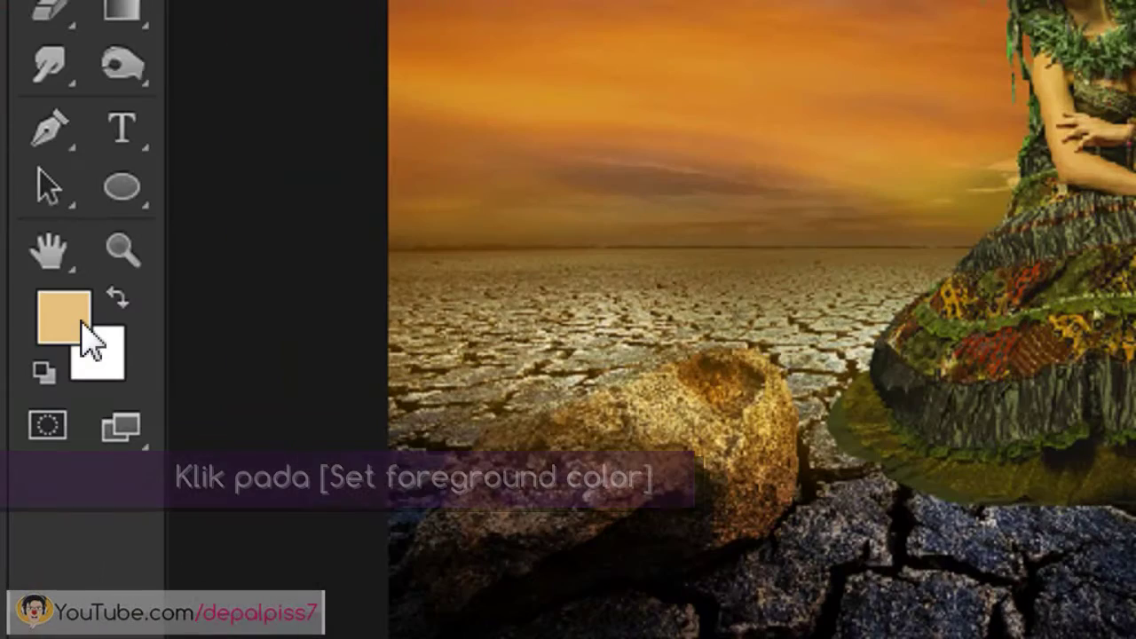
pyautogui.click(81, 325)
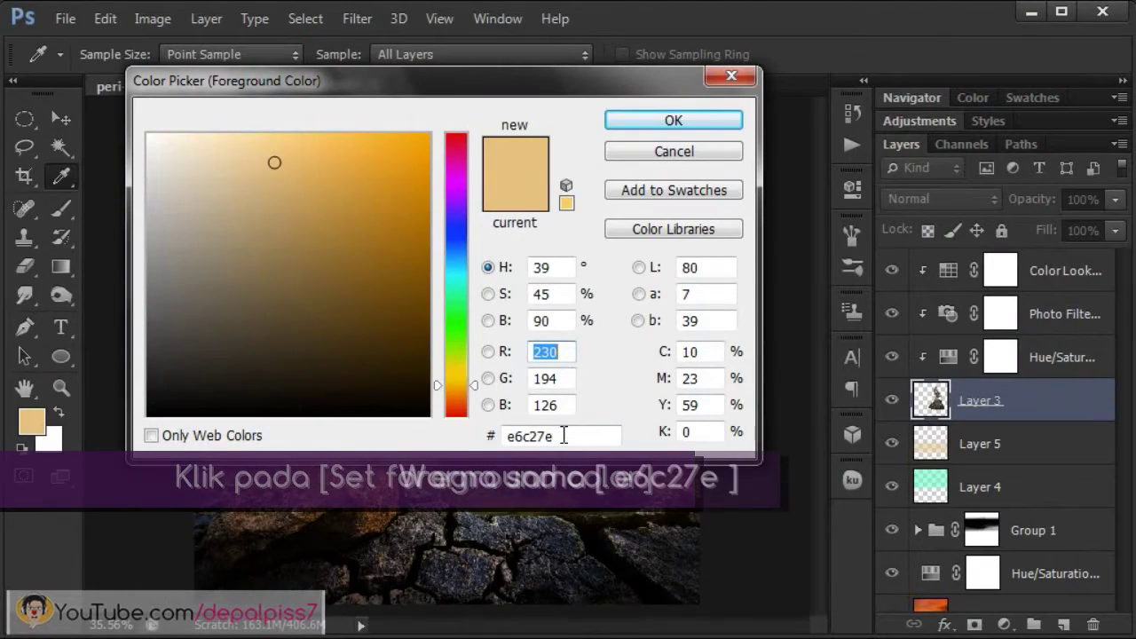
pyautogui.doubleClick(564, 435)
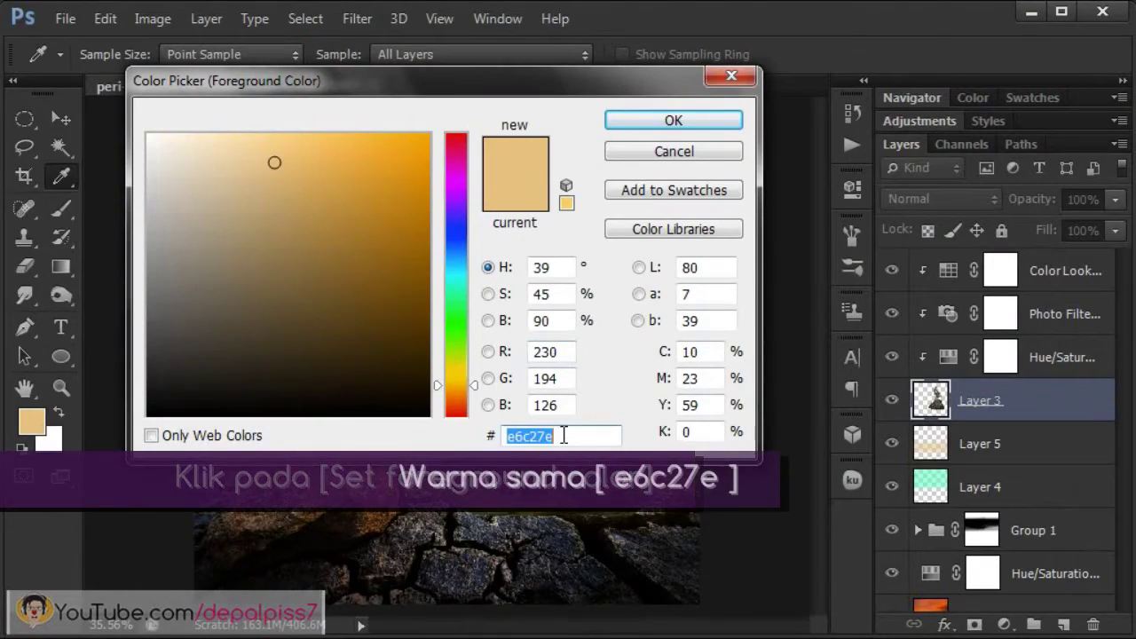
pyautogui.click(563, 435)
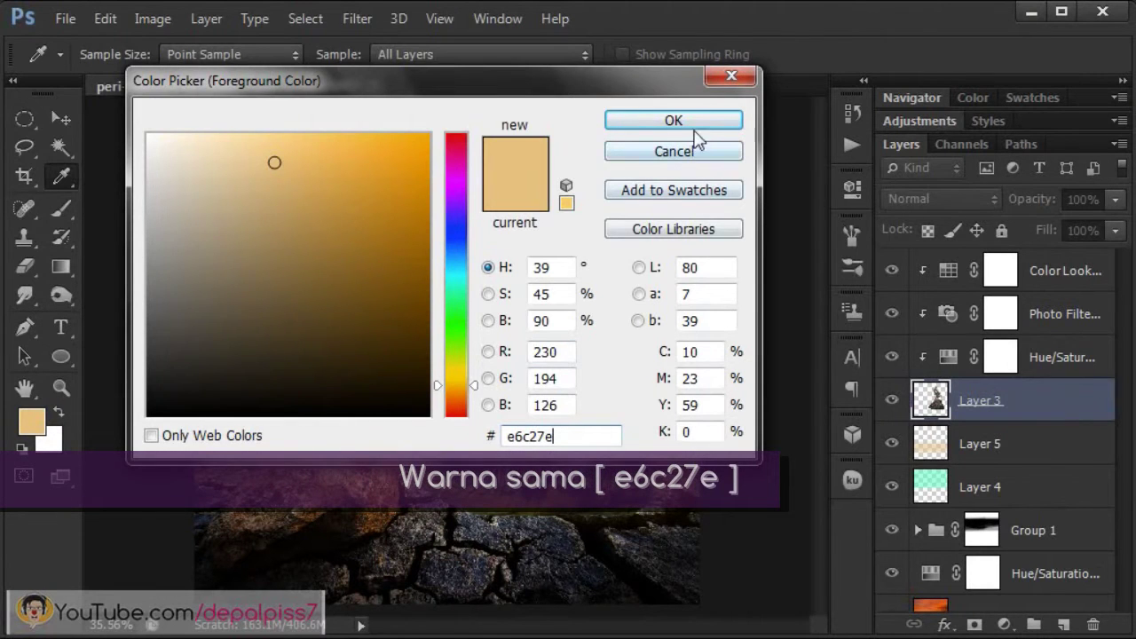
pyautogui.click(699, 124)
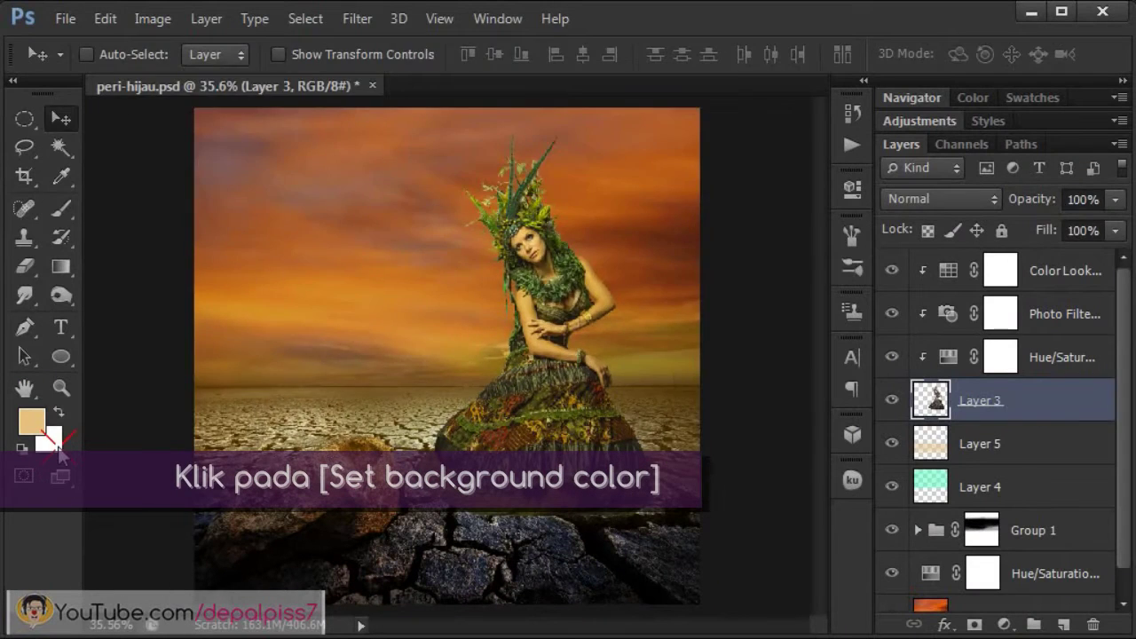
pyautogui.click(55, 446)
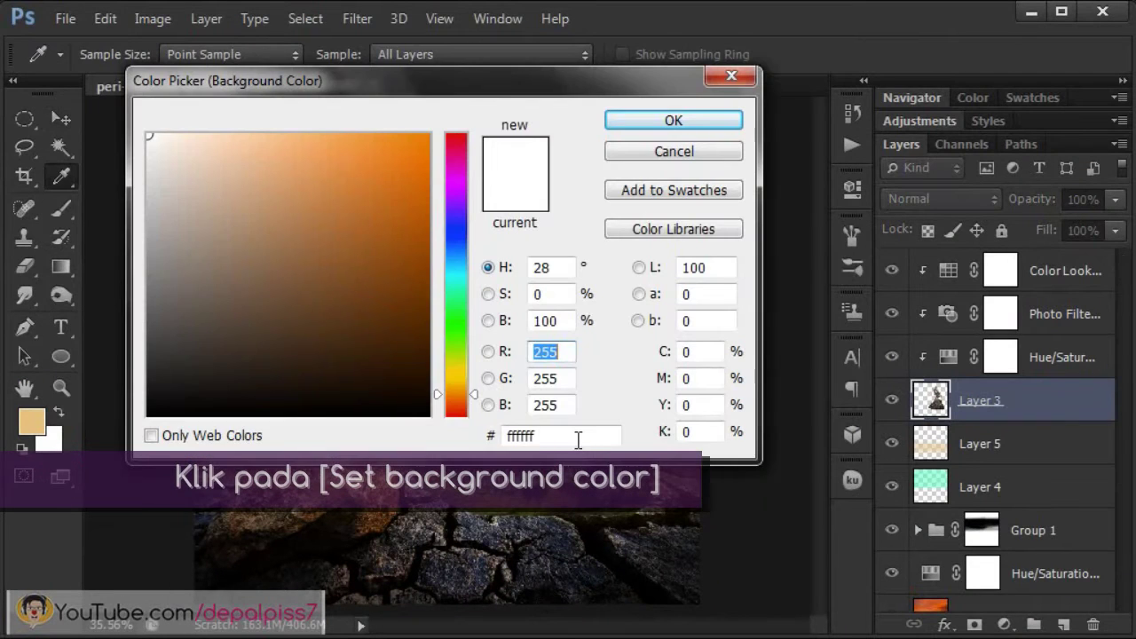
pyautogui.click(577, 438)
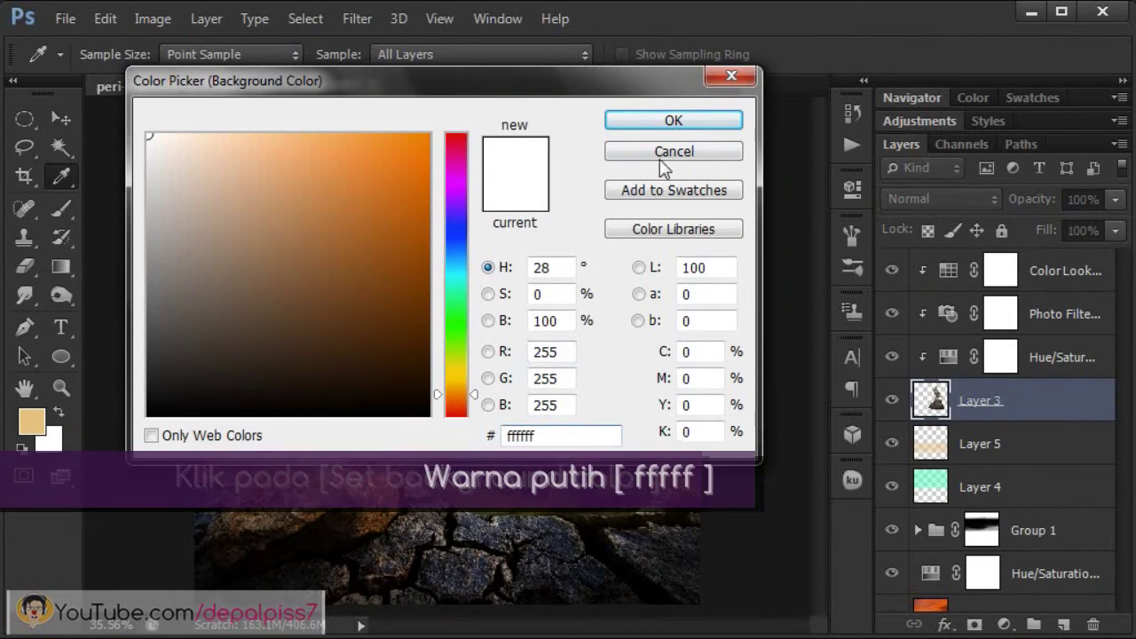
pyautogui.press('Return')
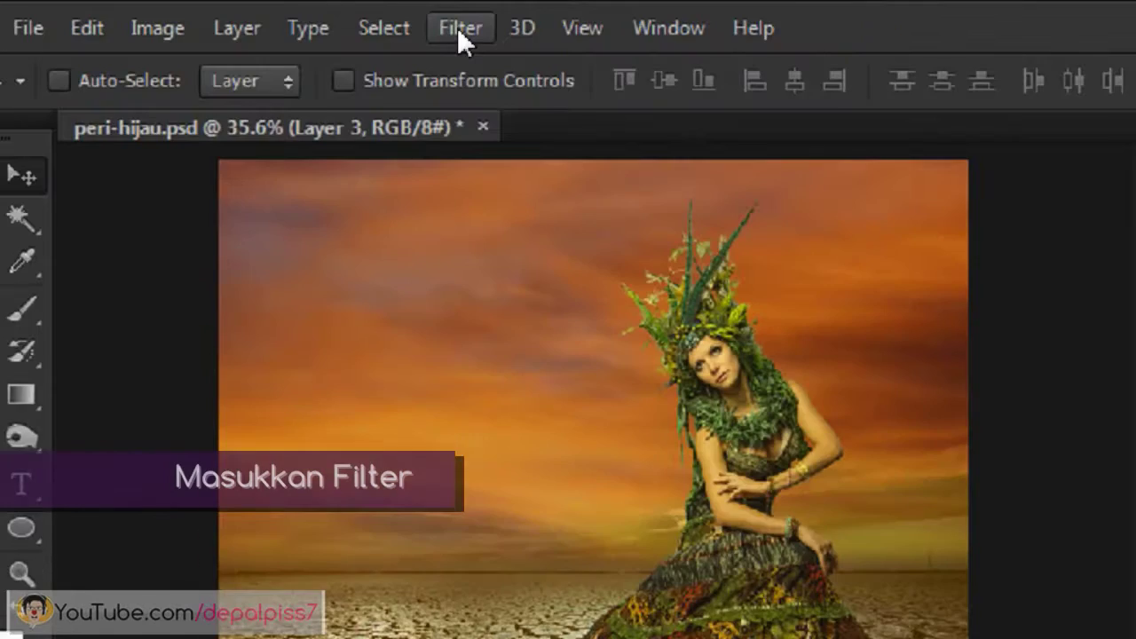
# Step: Apply Filter Gallery's Distort > Diffuse Glow to Layer 3: Graininess 0, Glow 3, Clear 16
pyautogui.click(355, 21)
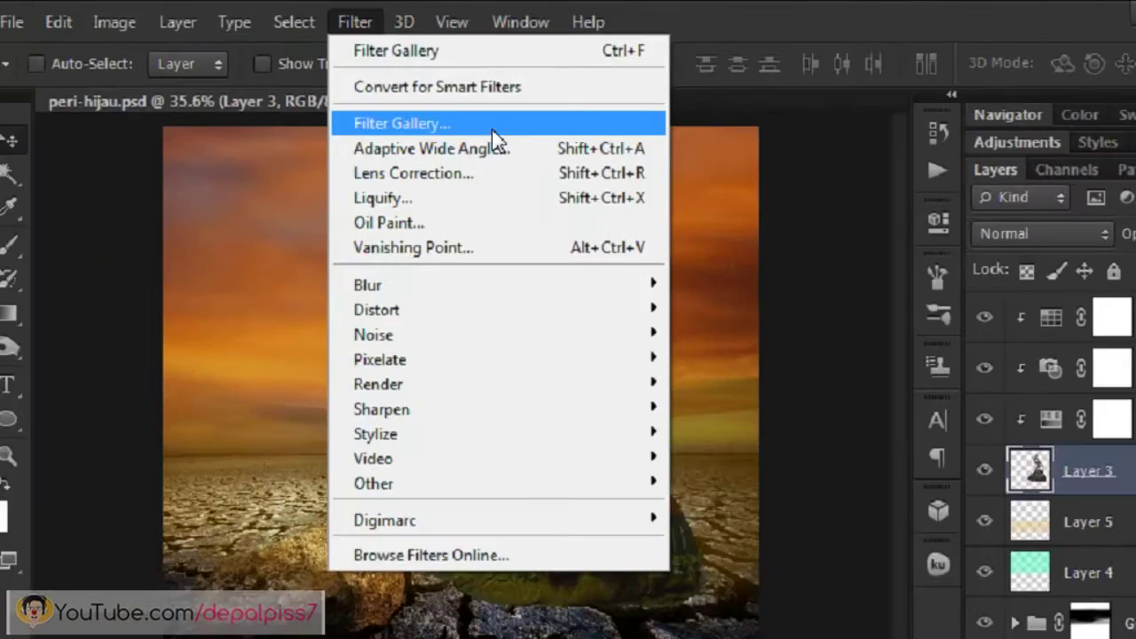
pyautogui.click(494, 140)
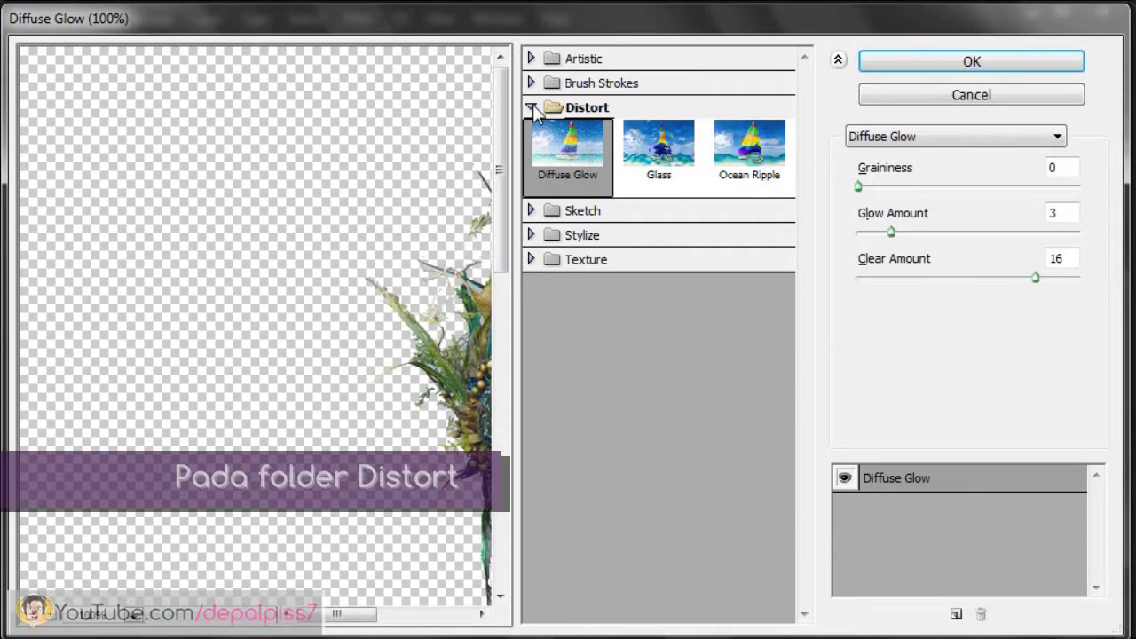
pyautogui.click(559, 112)
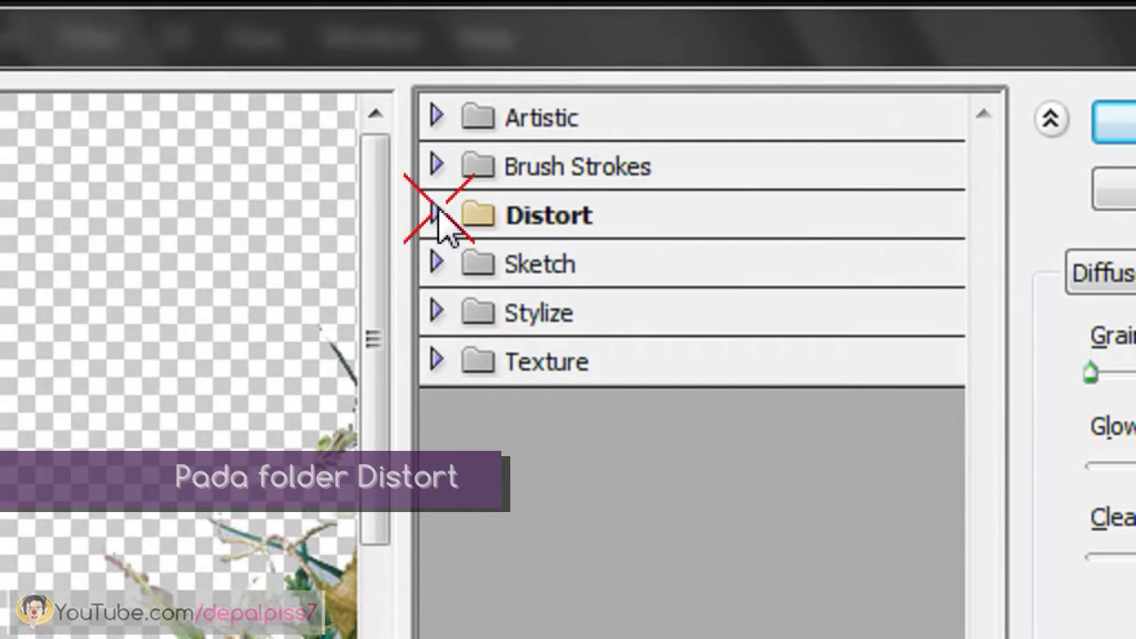
pyautogui.click(530, 108)
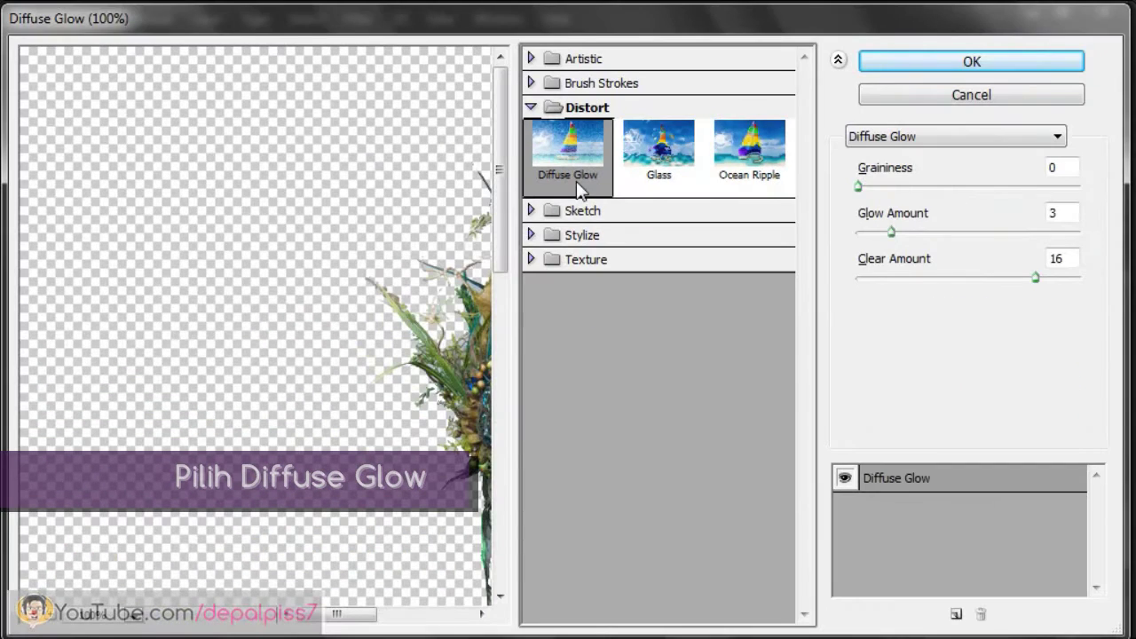
pyautogui.moveTo(364, 618); pyautogui.dragTo(382, 612)
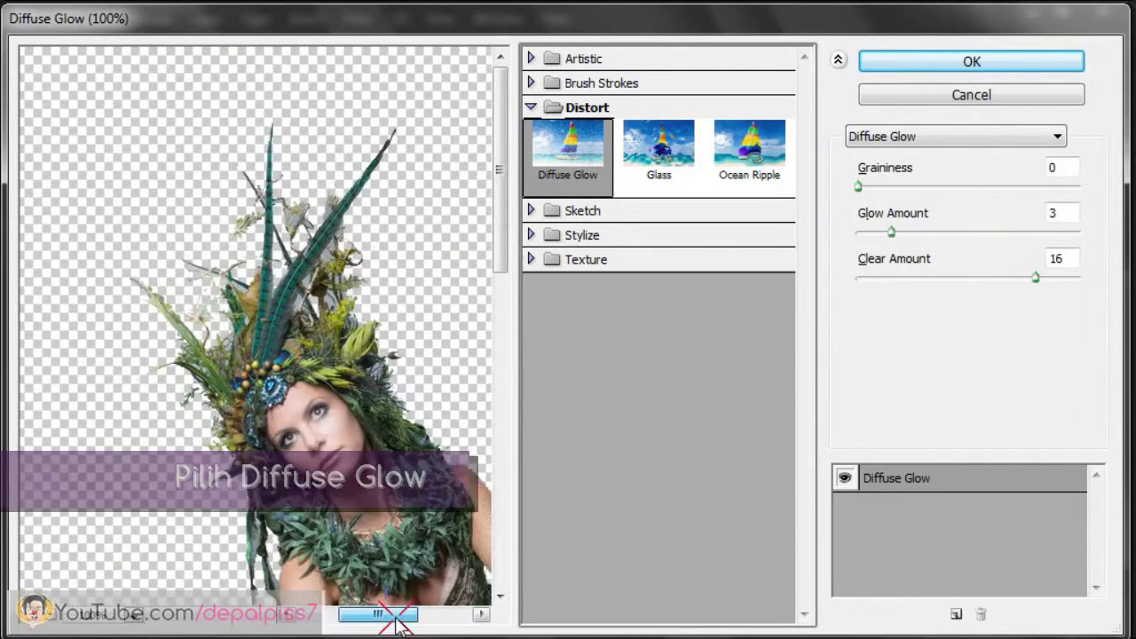
pyautogui.moveTo(506, 248); pyautogui.dragTo(506, 328)
pyautogui.click(846, 478)
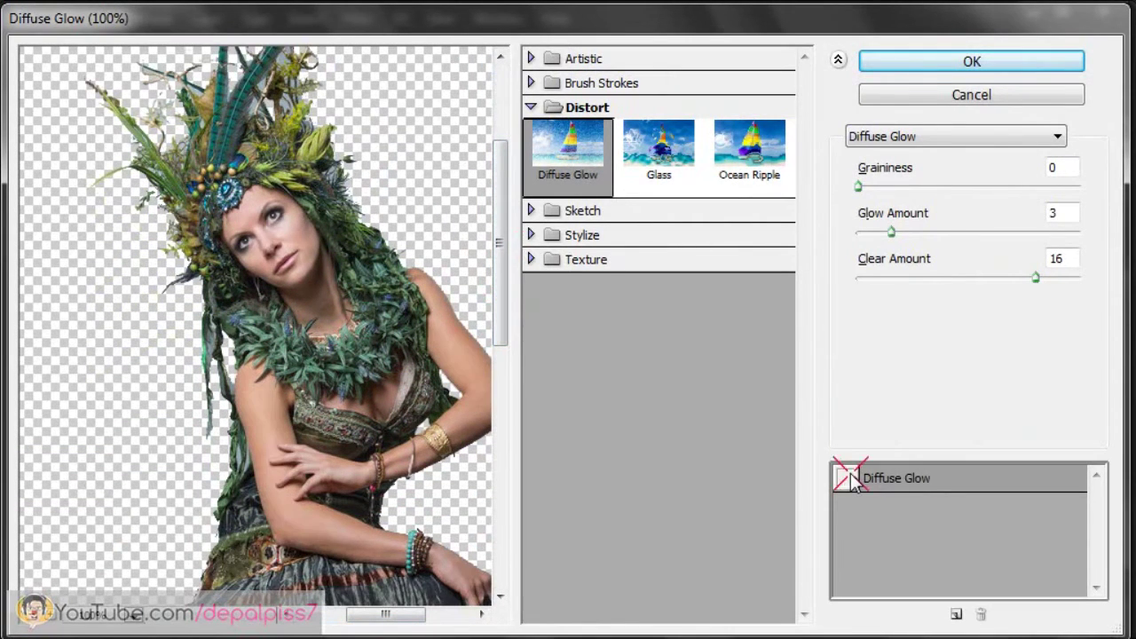
pyautogui.click(849, 478)
pyautogui.click(1064, 168)
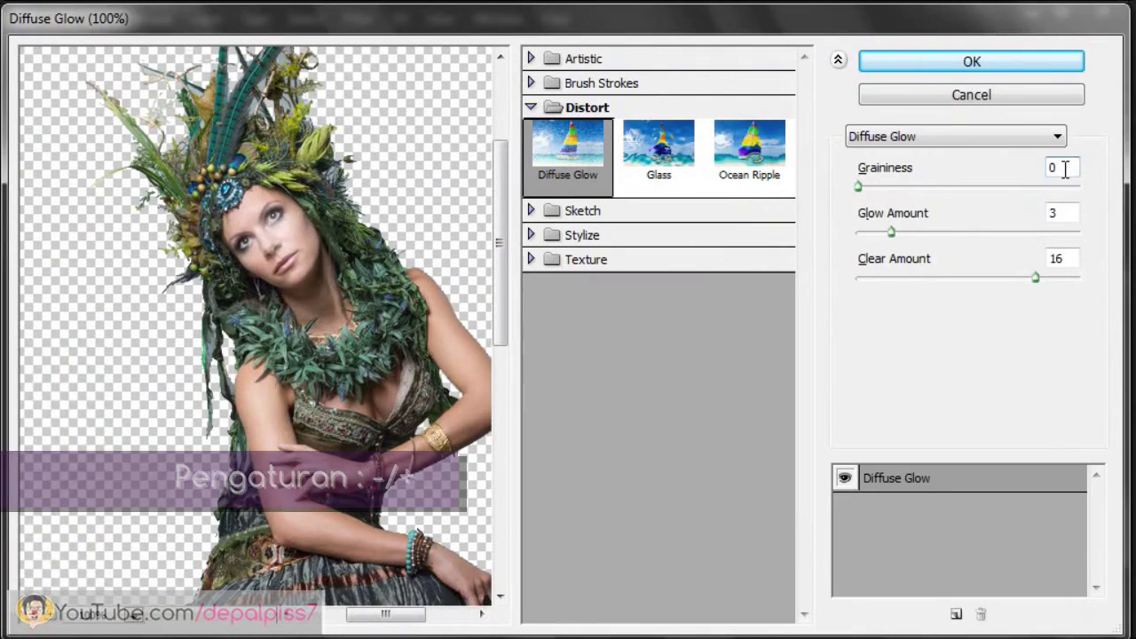
pyautogui.click(992, 68)
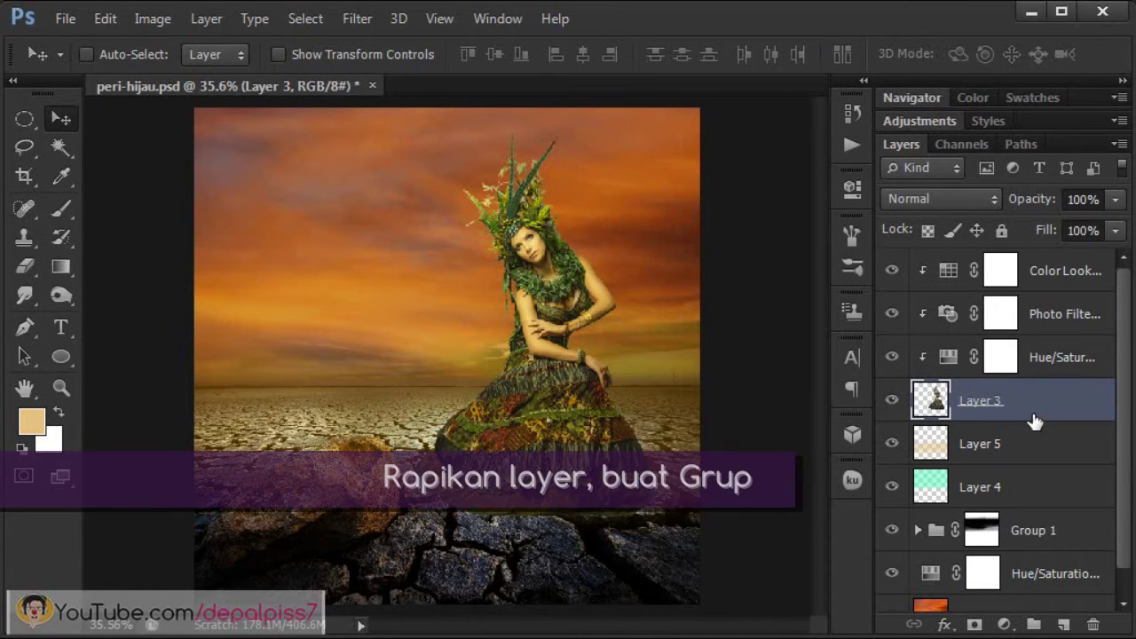
# Step: Group Layer 3, Hue/Saturation, Photo Filter, Color Lookup, Layer 5 and Layer 4 together
pyautogui.keyDown('ctrl'); pyautogui.click(1047, 355); pyautogui.keyUp('ctrl')
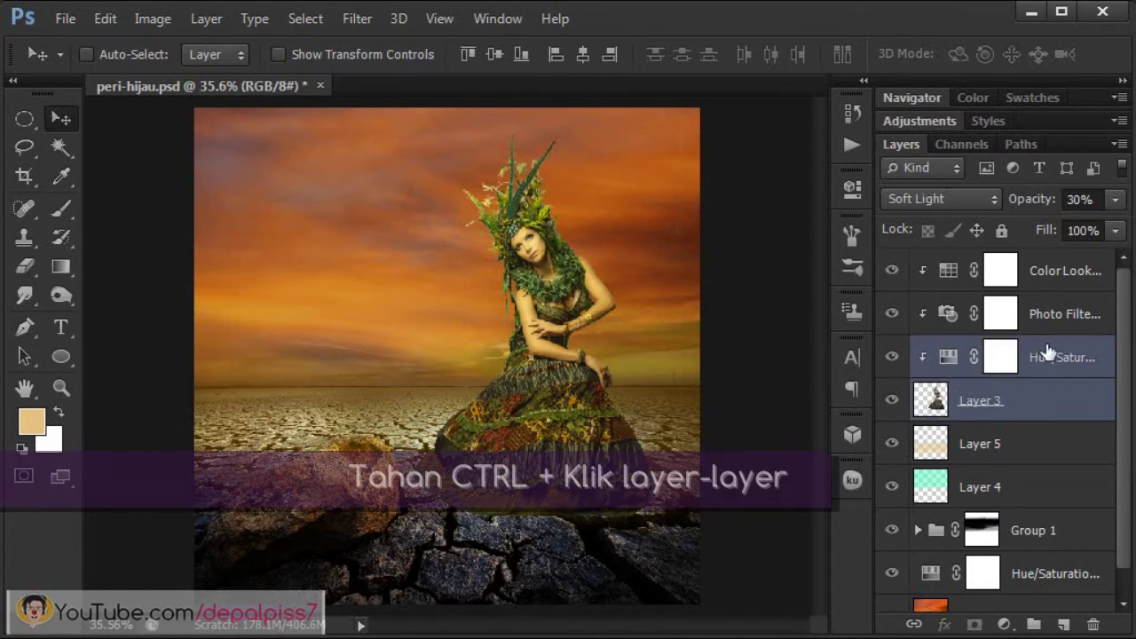
pyautogui.keyDown('ctrl'); pyautogui.click(1055, 304); pyautogui.keyUp('ctrl')
pyautogui.keyDown('ctrl'); pyautogui.click(1055, 282); pyautogui.keyUp('ctrl')
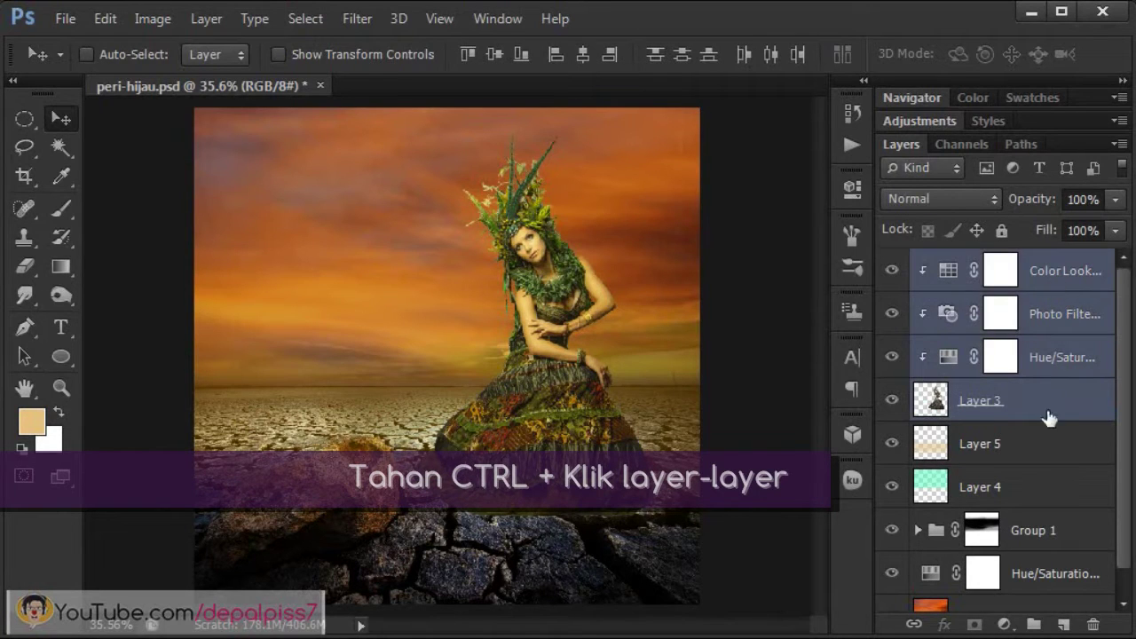
pyautogui.keyDown('ctrl'); pyautogui.click(1045, 438); pyautogui.keyUp('ctrl')
pyautogui.keyDown('ctrl'); pyautogui.click(1045, 502); pyautogui.keyUp('ctrl')
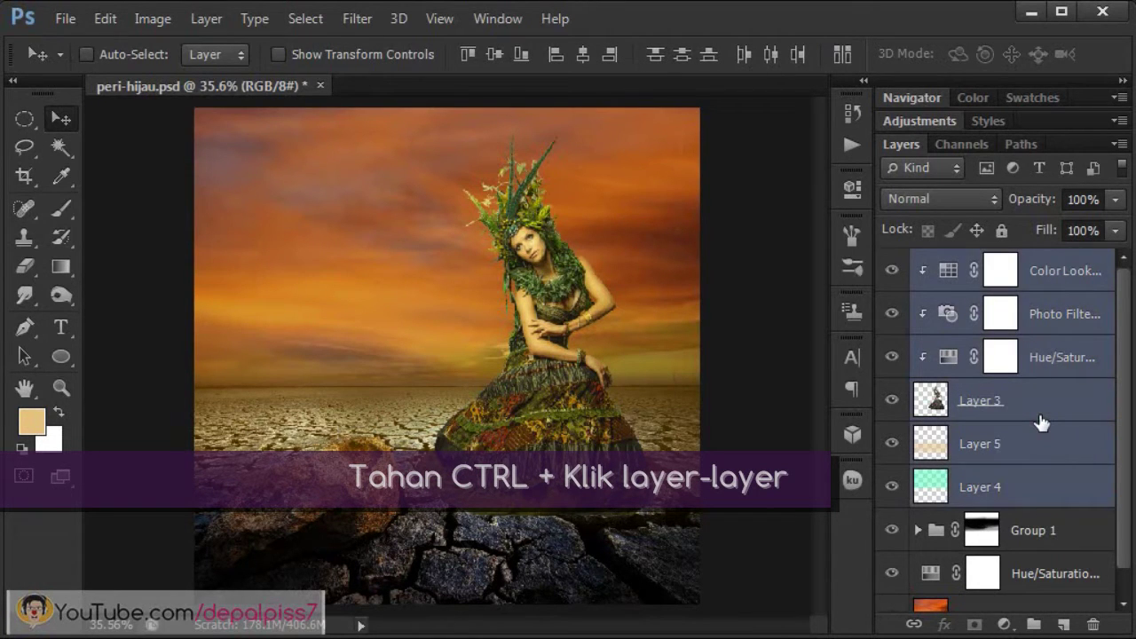
pyautogui.hotkey('ctrl', 'g')
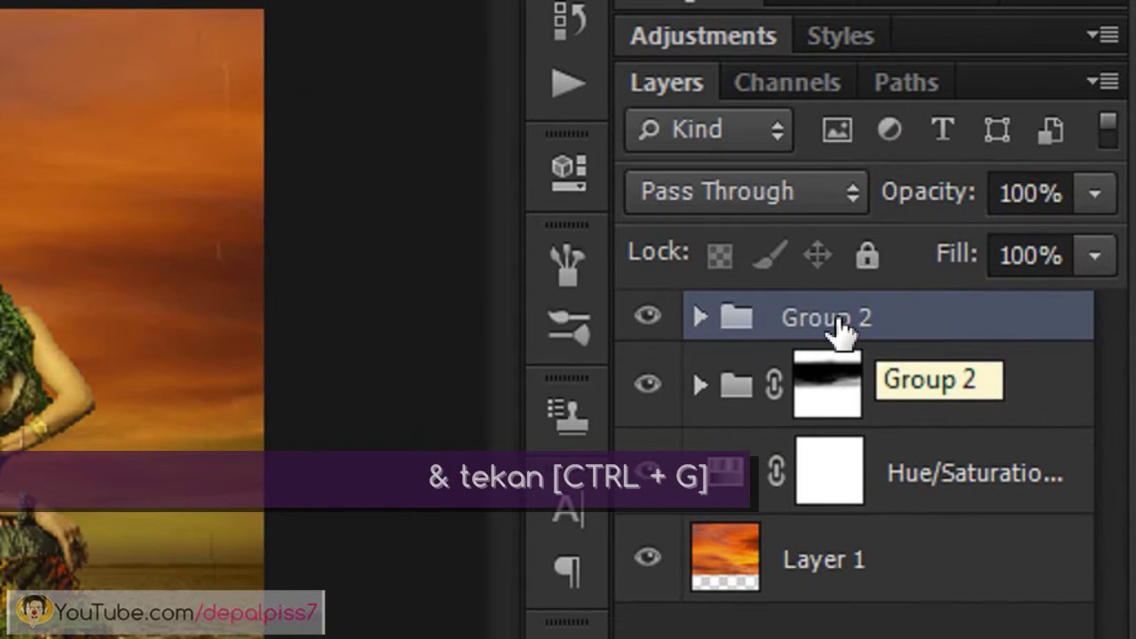
# Step: Rename the new group 'model' and save peri-hijau.psd
pyautogui.doubleClick(836, 321)
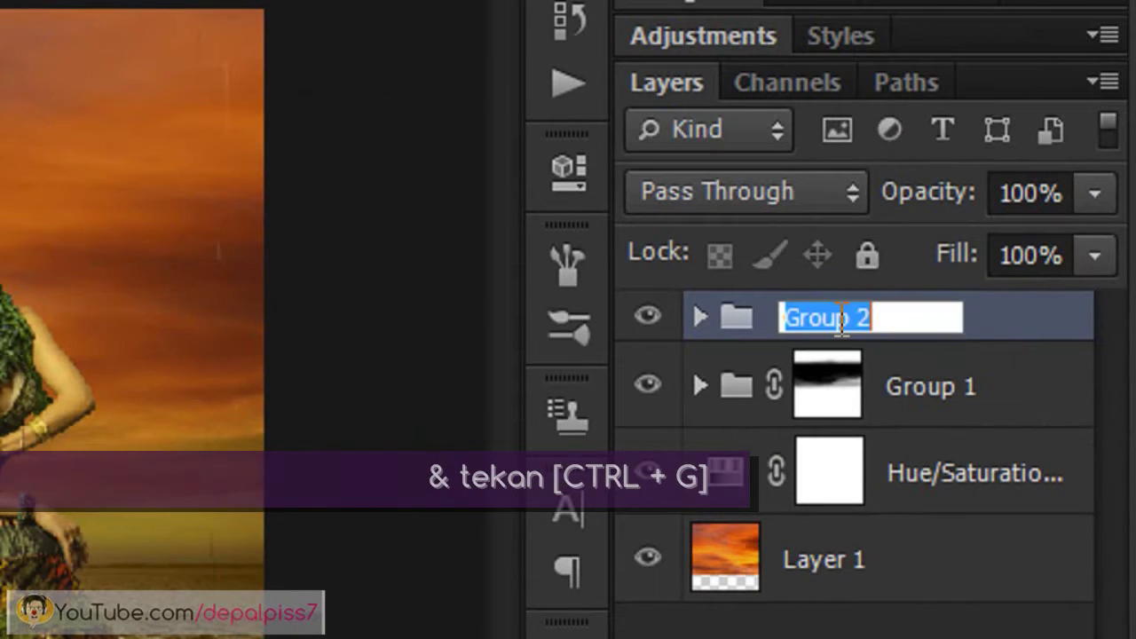
pyautogui.write('model')
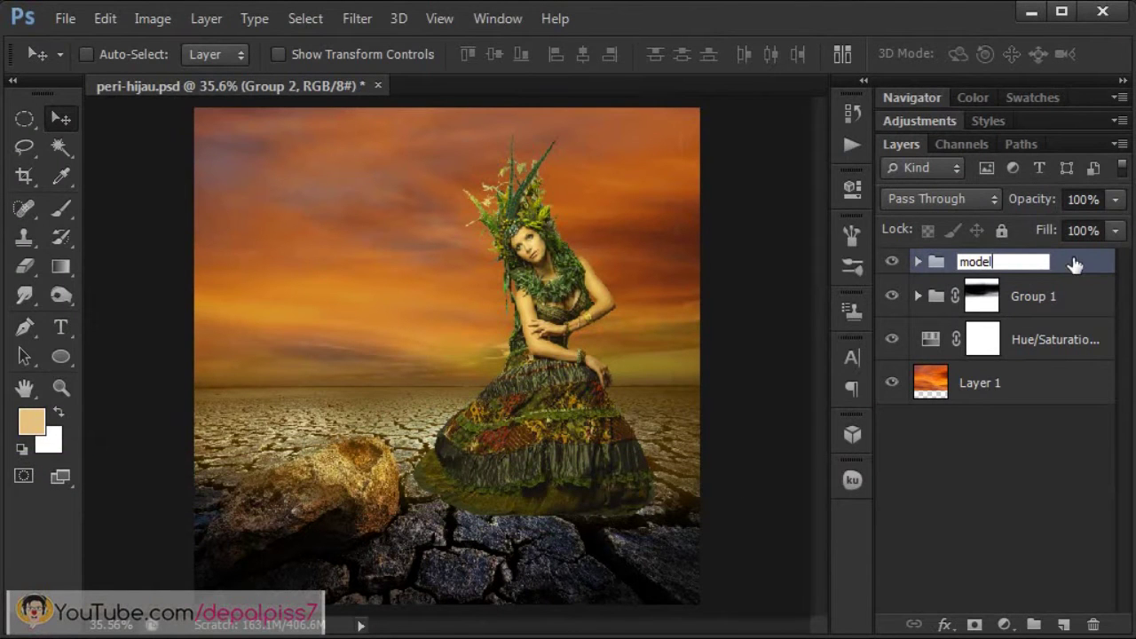
pyautogui.press('Return')
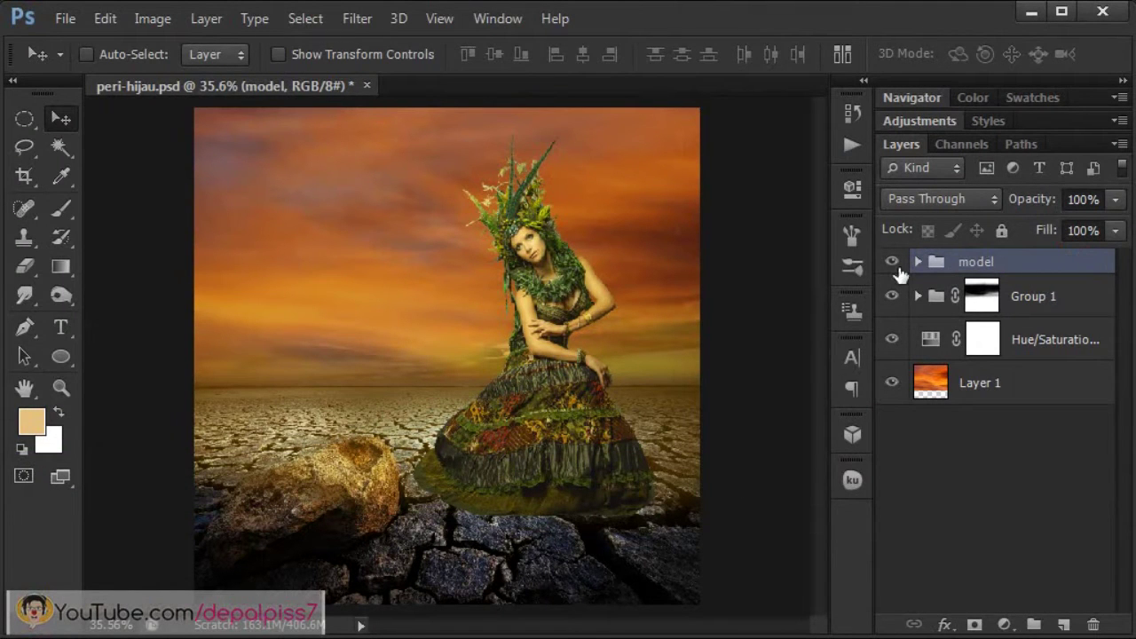
pyautogui.click(892, 263)
pyautogui.hotkey('ctrl', 's')
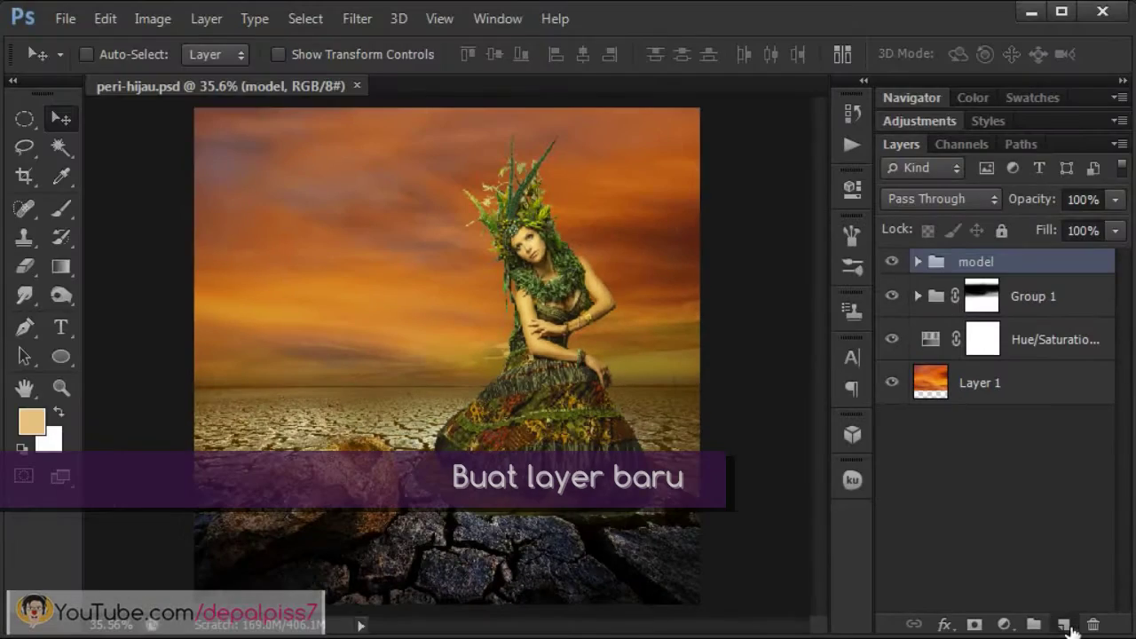
# Step: Add a new empty Layer 6 and set the brush to 30% opacity
pyautogui.click(1063, 623)
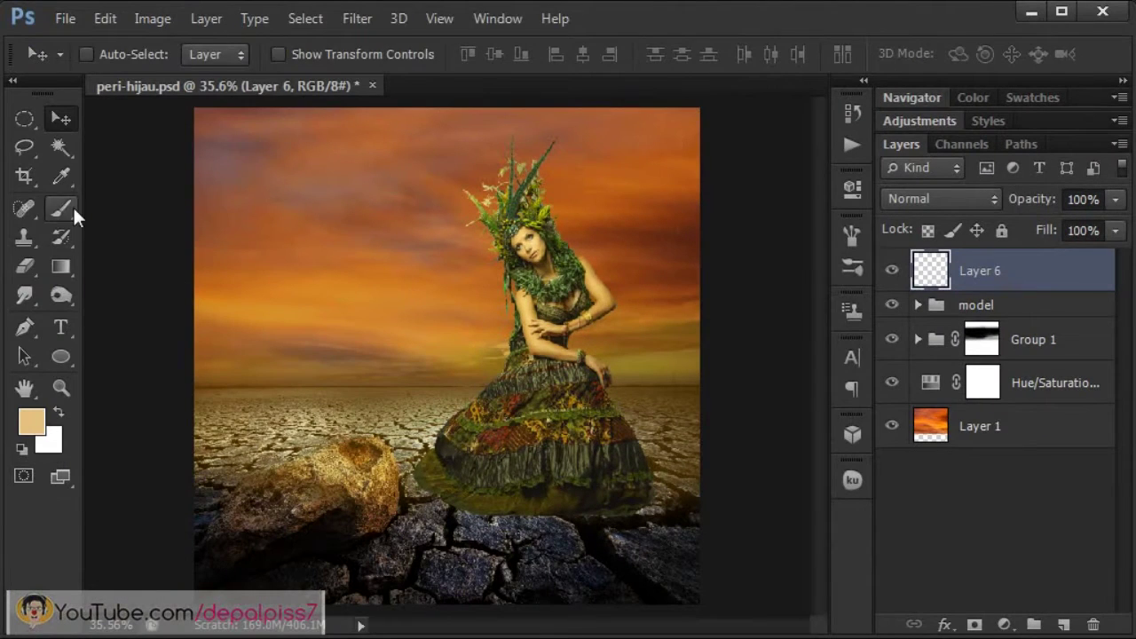
pyautogui.click(73, 211)
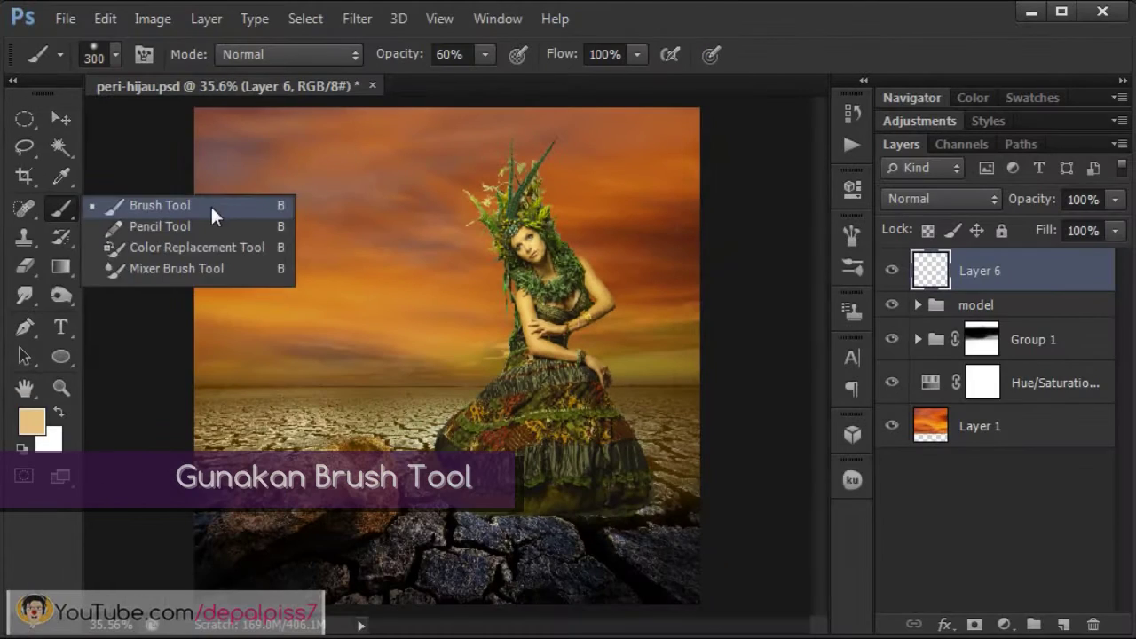
pyautogui.click(211, 206)
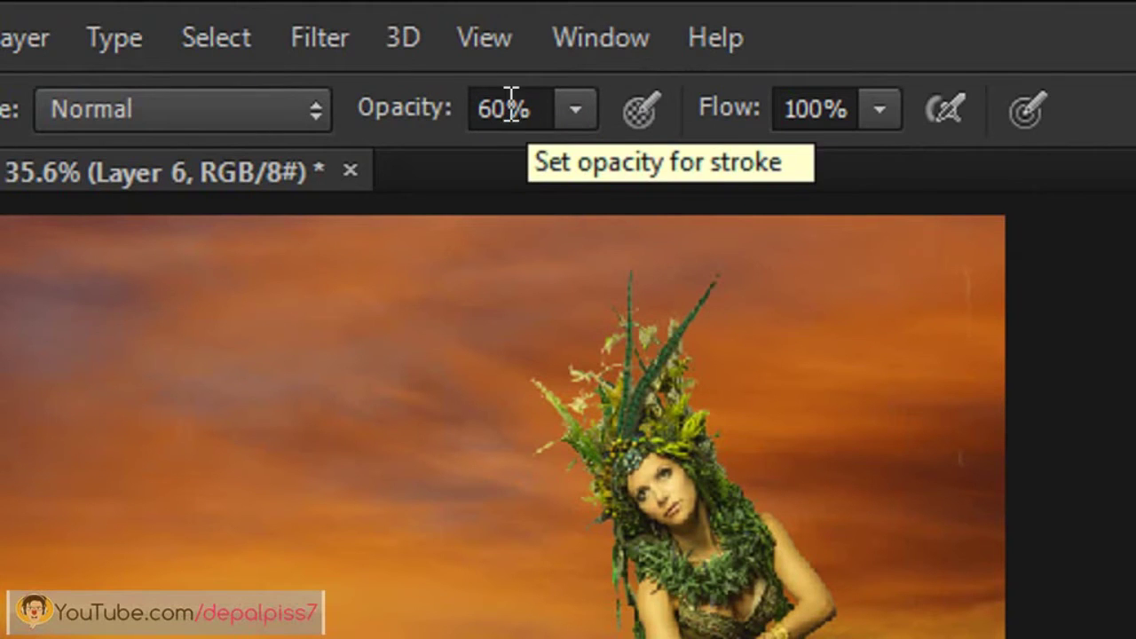
pyautogui.click(498, 106)
pyautogui.write('30')
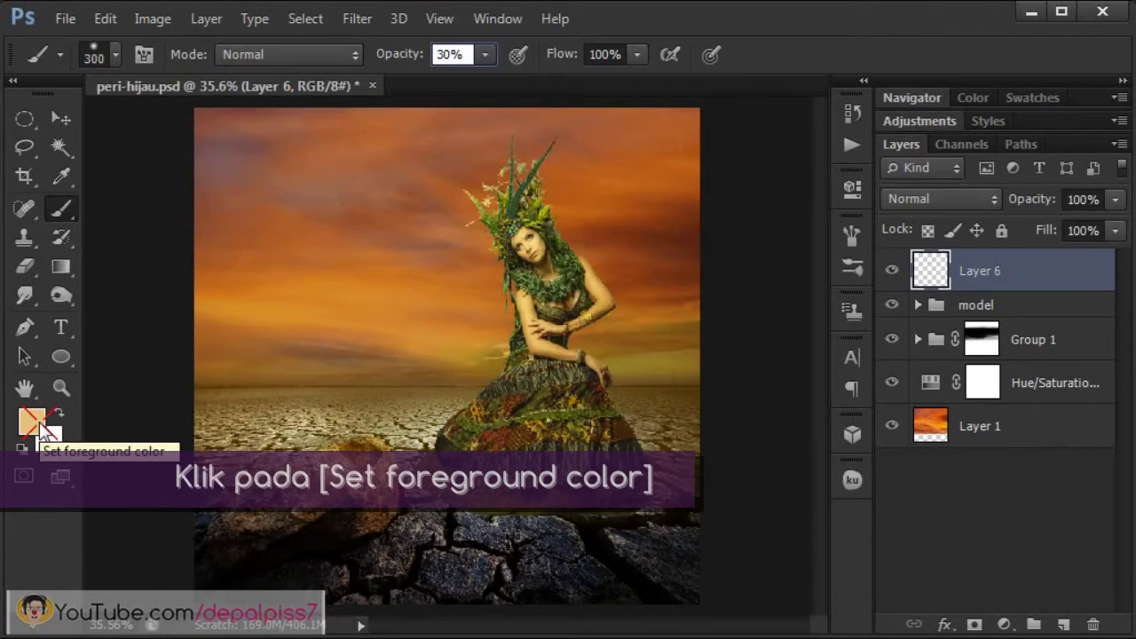
# Step: Paint black shadow over the ground between the rock and the dress hem
pyautogui.click(36, 424)
pyautogui.moveTo(253, 337); pyautogui.dragTo(124, 421)
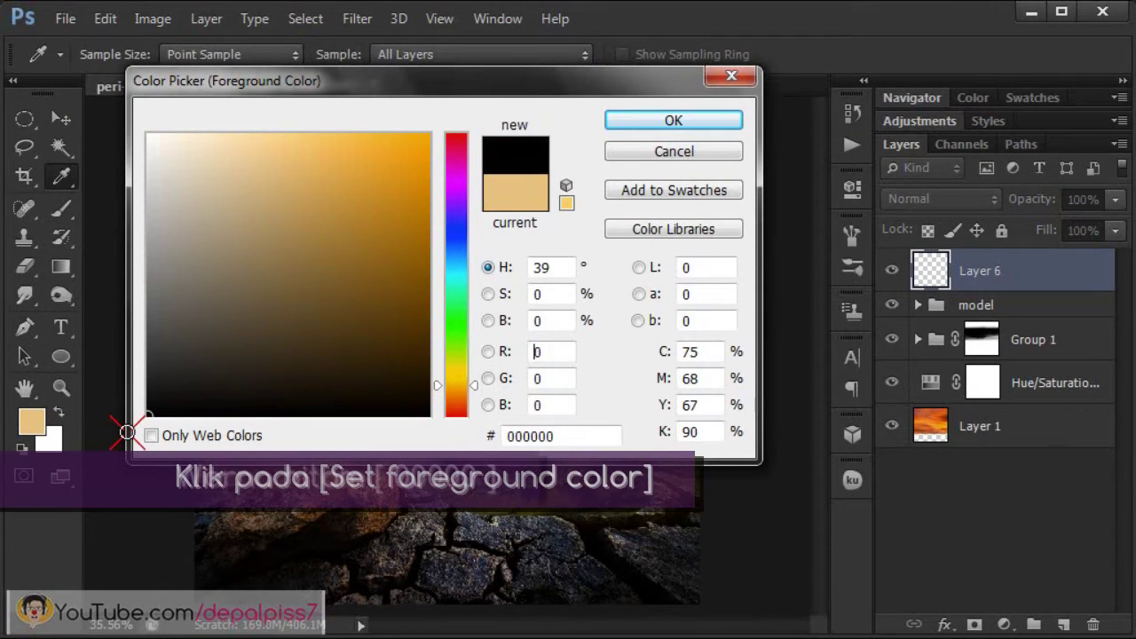
pyautogui.click(710, 132)
pyautogui.press('b')
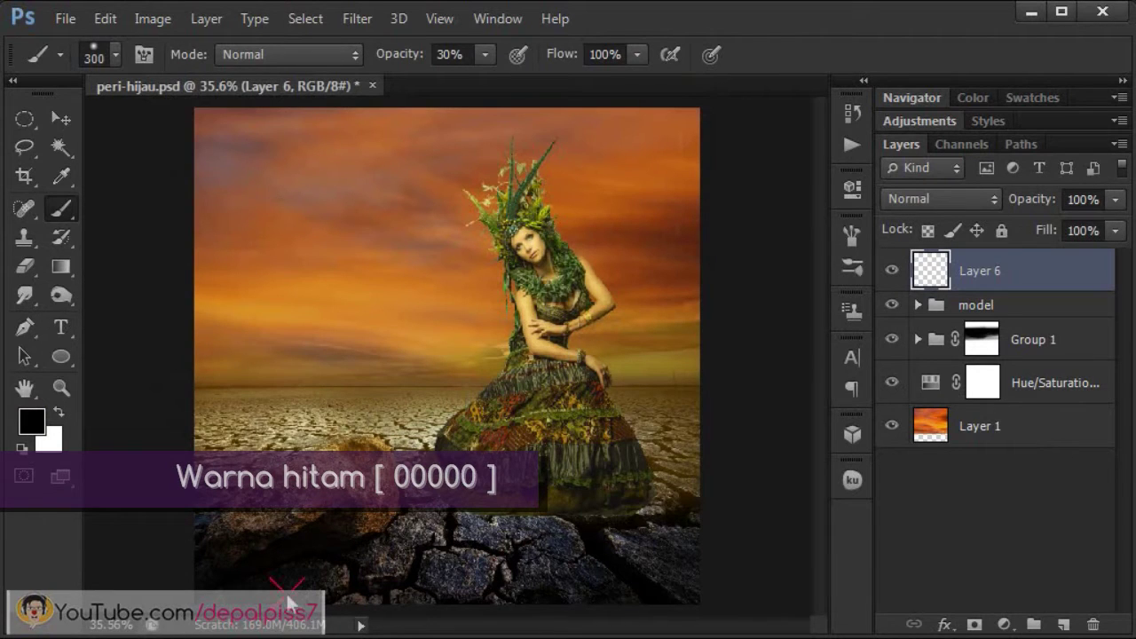
pyautogui.moveTo(287, 600)
pyautogui.mouseDown()
pyautogui.moveTo(443, 443)
pyautogui.moveTo(551, 452)
pyautogui.mouseUp()
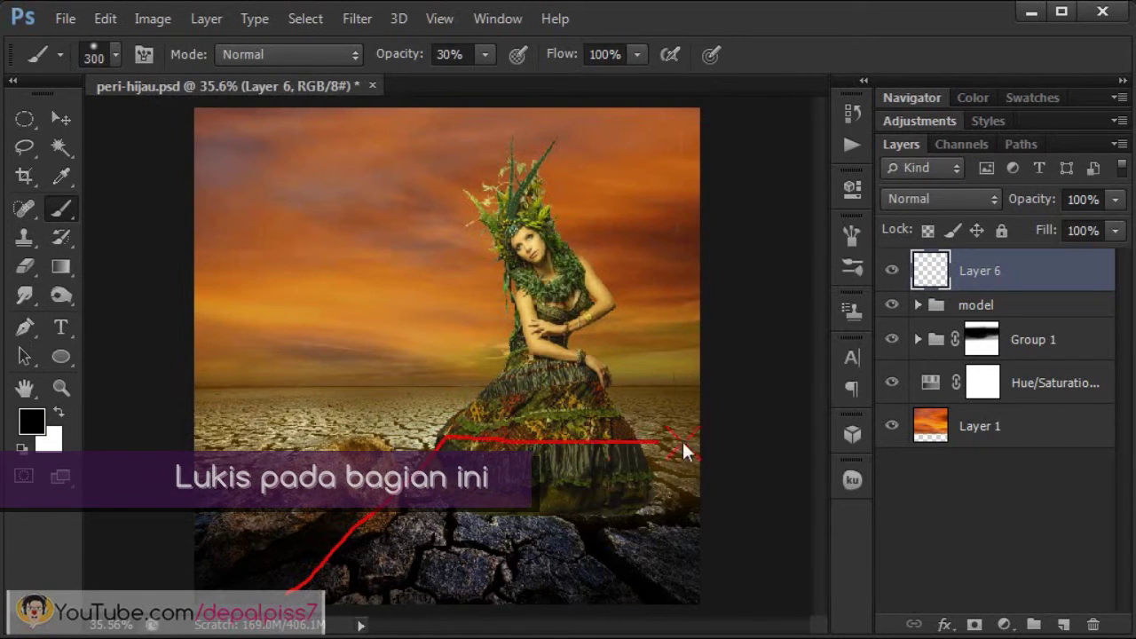
pyautogui.moveTo(684, 451); pyautogui.dragTo(710, 590)
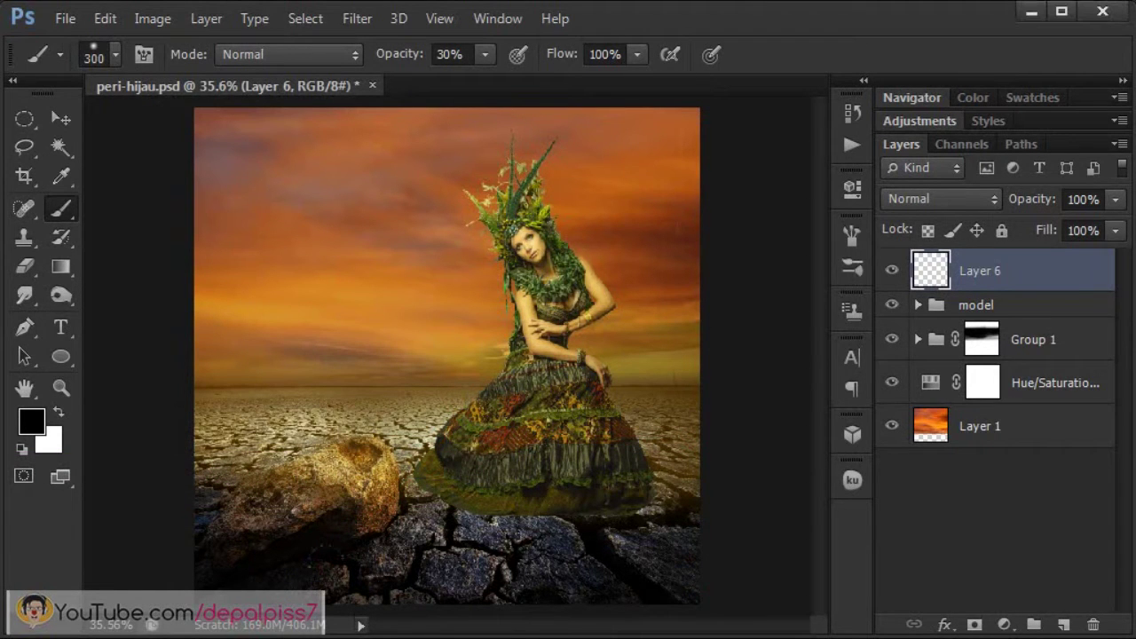
pyautogui.moveTo(310, 545)
pyautogui.mouseDown()
pyautogui.moveTo(527, 464)
pyautogui.moveTo(656, 461)
pyautogui.moveTo(601, 514)
pyautogui.moveTo(502, 537)
pyautogui.moveTo(529, 476)
pyautogui.moveTo(393, 470)
pyautogui.moveTo(594, 481)
pyautogui.moveTo(639, 471)
pyautogui.moveTo(445, 461)
pyautogui.moveTo(541, 520)
pyautogui.moveTo(672, 488)
pyautogui.moveTo(426, 500)
pyautogui.moveTo(260, 573)
pyautogui.moveTo(616, 544)
pyautogui.moveTo(608, 469)
pyautogui.moveTo(375, 512)
pyautogui.moveTo(654, 505)
pyautogui.moveTo(283, 561)
pyautogui.mouseUp()
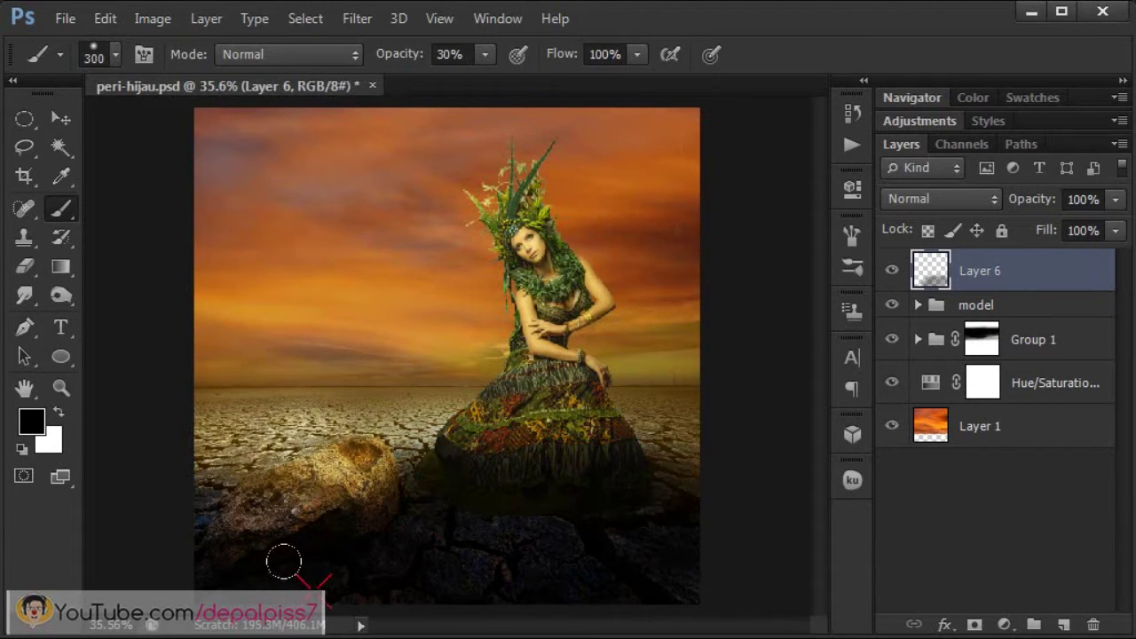
# Step: Blend Layer 6 in Overlay mode at 50% opacity and save the document
pyautogui.click(930, 200)
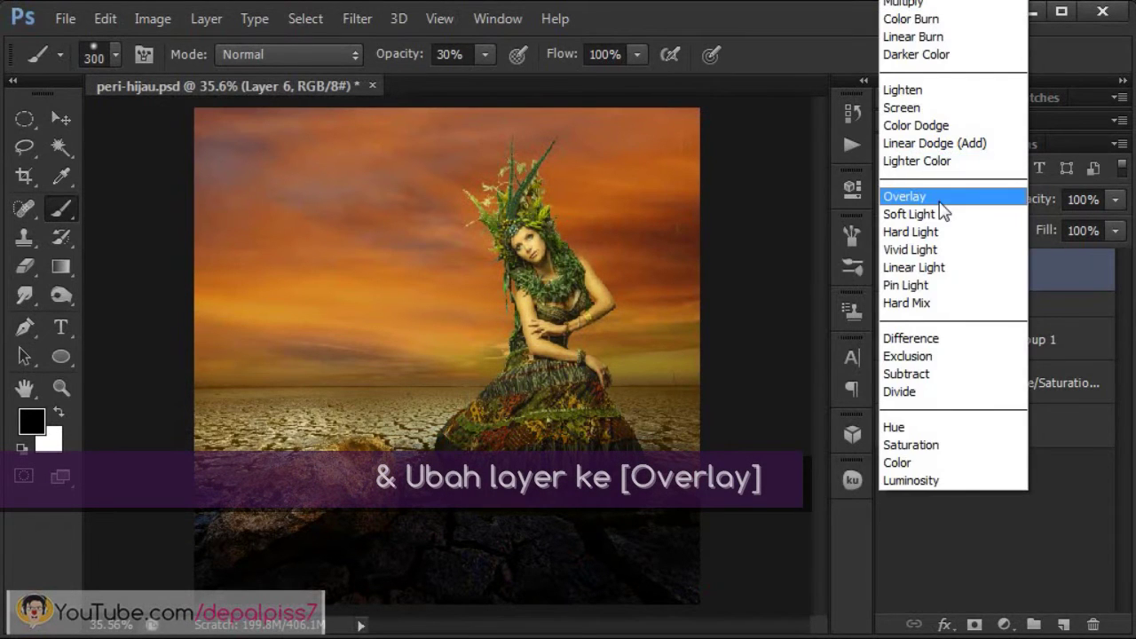
pyautogui.click(940, 202)
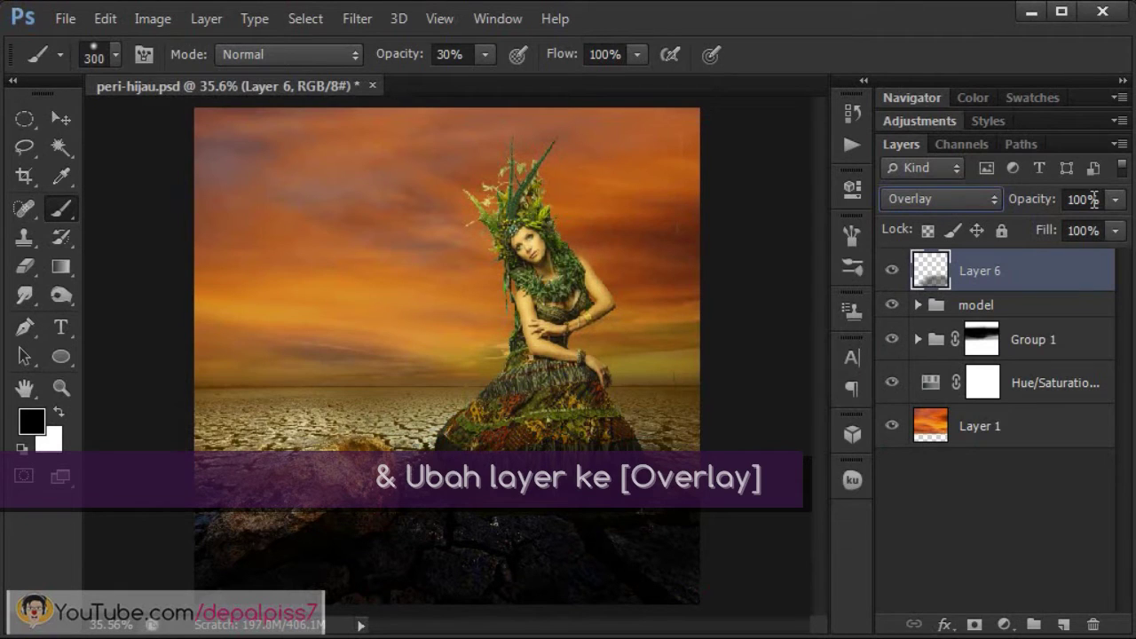
pyautogui.click(1088, 197)
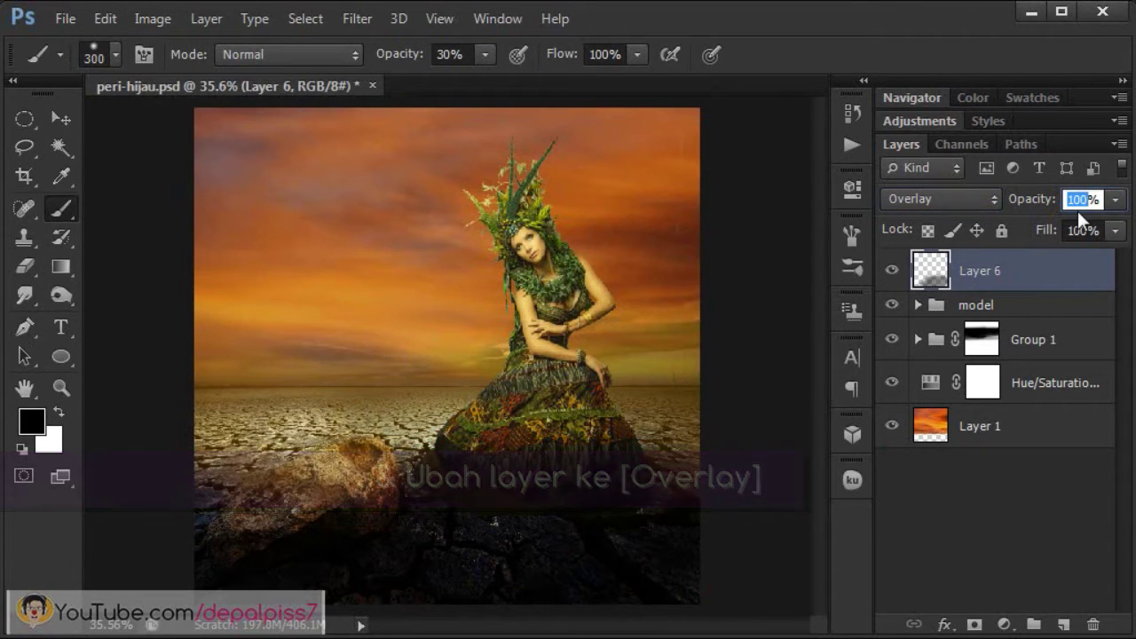
pyautogui.write('50')
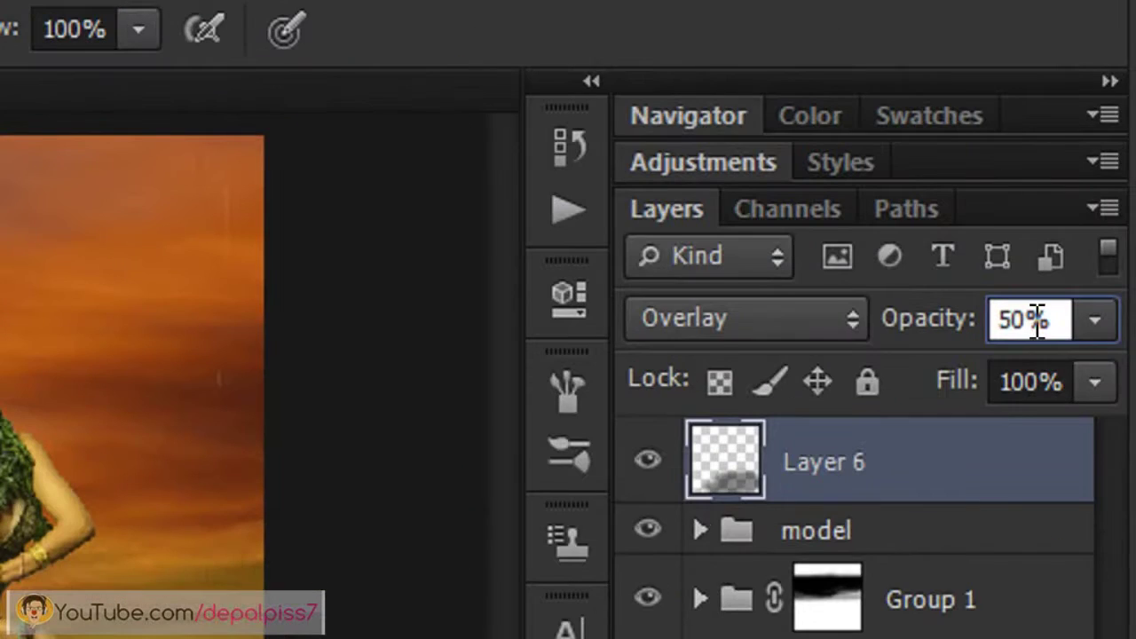
pyautogui.moveTo(1047, 317); pyautogui.dragTo(995, 321)
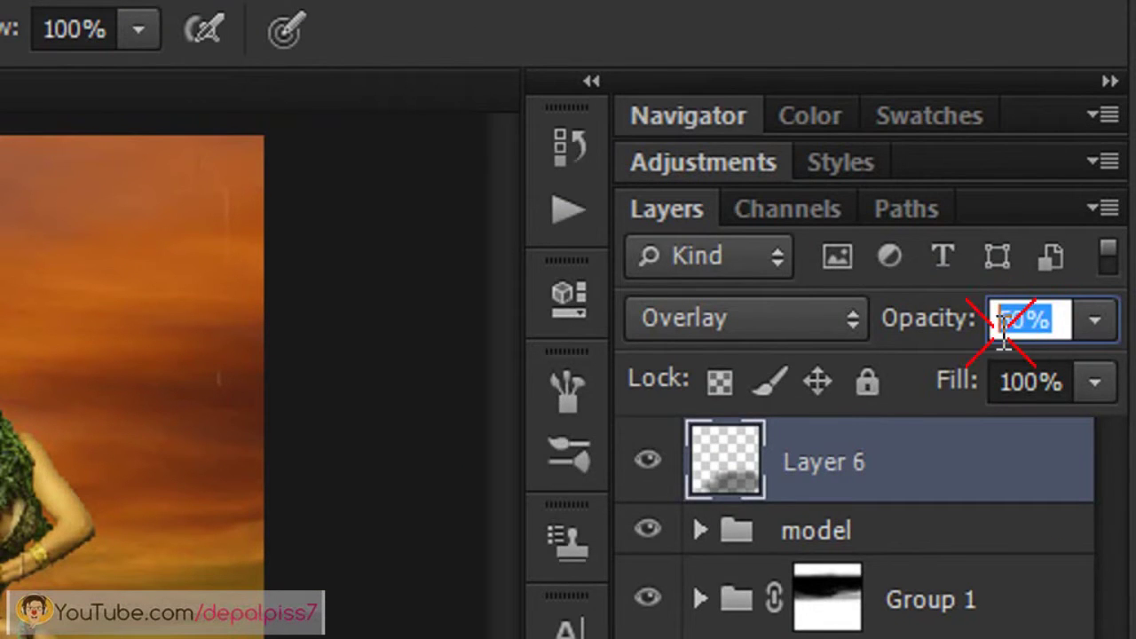
pyautogui.click(1043, 312)
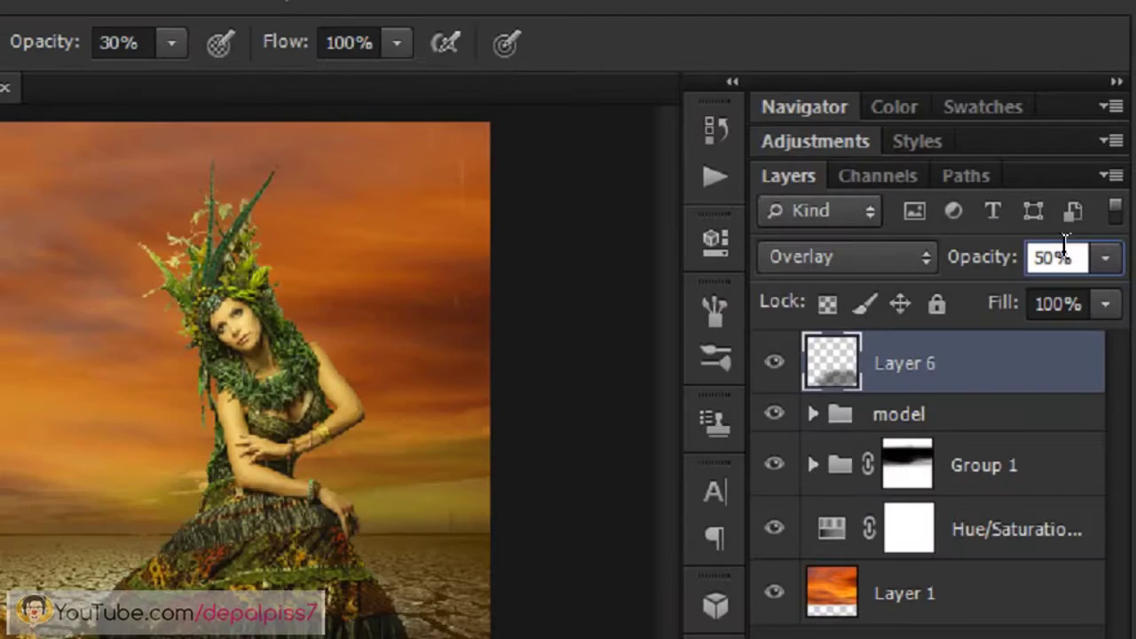
pyautogui.press('Return')
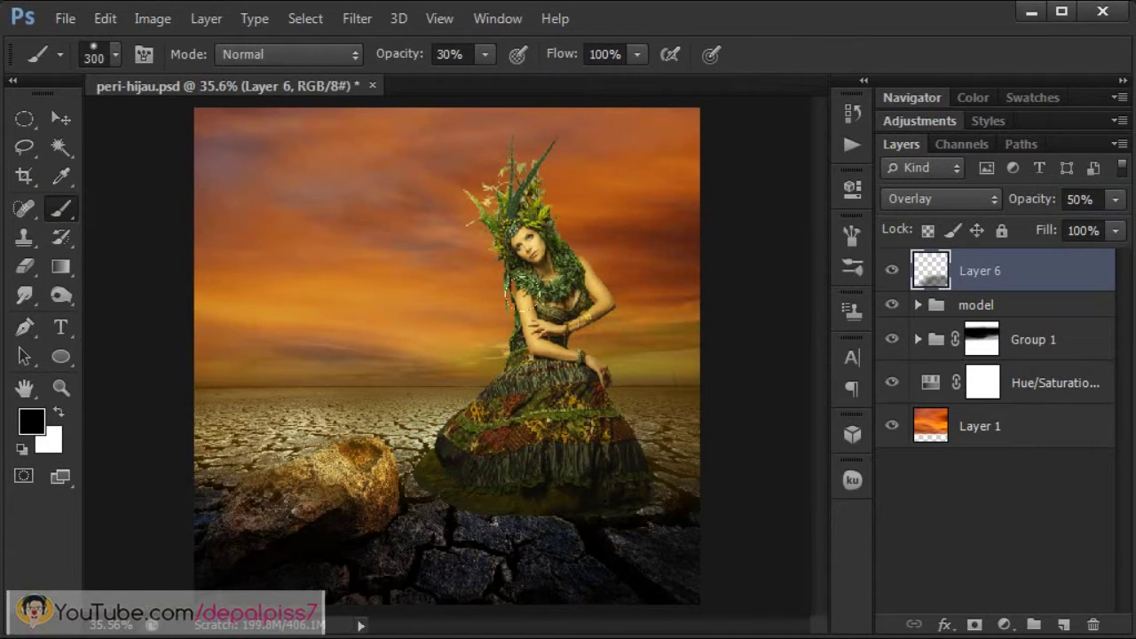
pyautogui.hotkey('ctrl', 's')
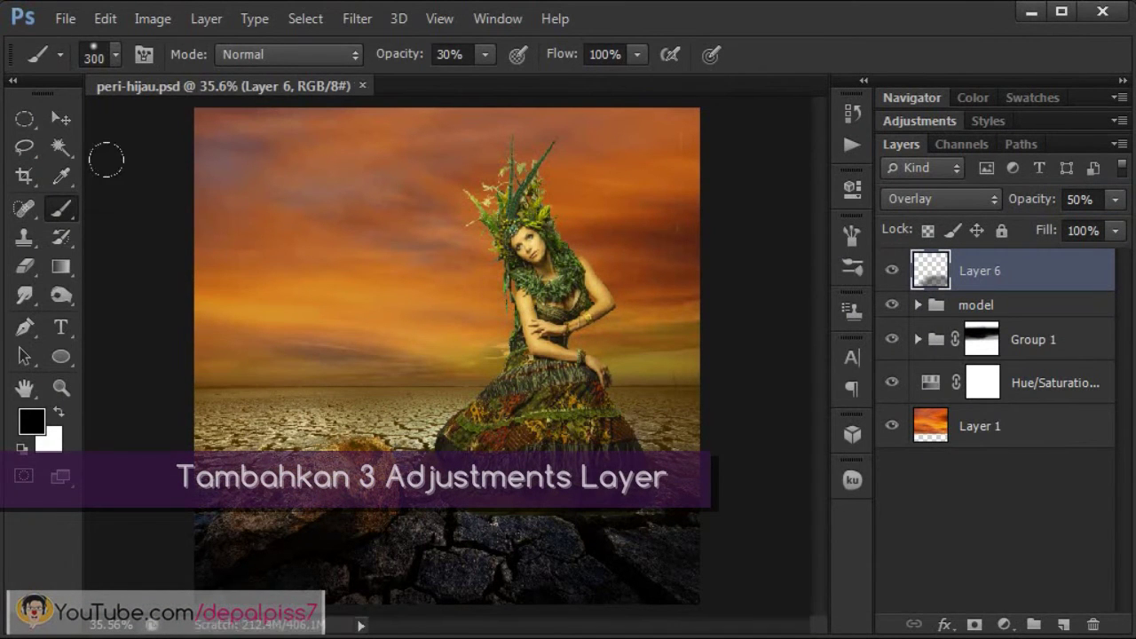
# Step: Add an Exposure adjustment layer above Layer 6 with Exposure +0.28
pyautogui.click(60, 119)
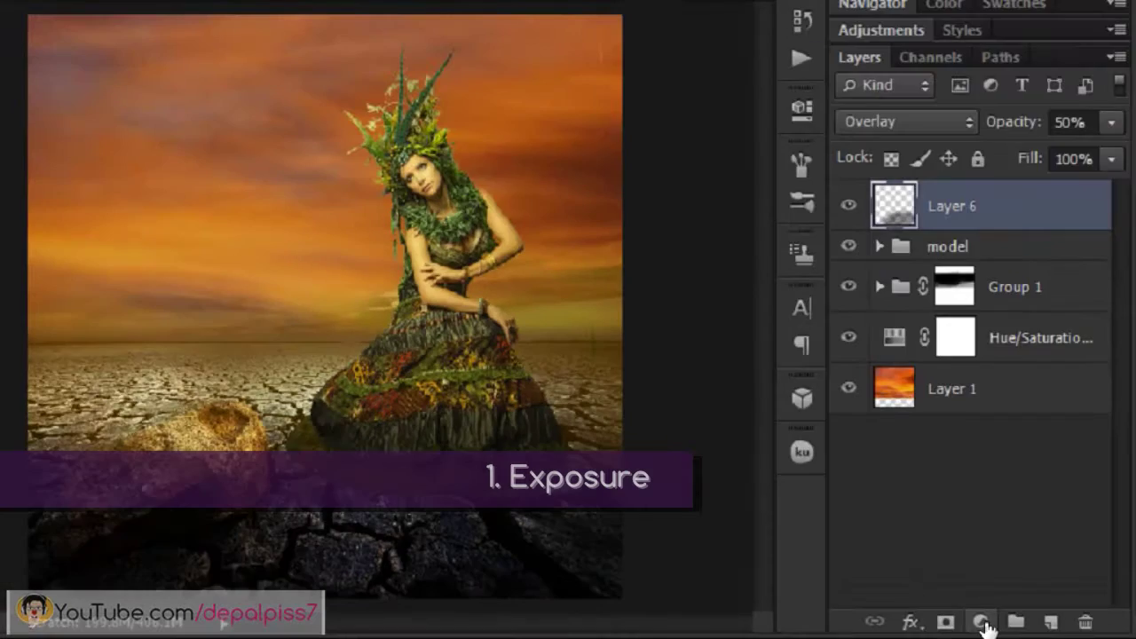
pyautogui.click(983, 619)
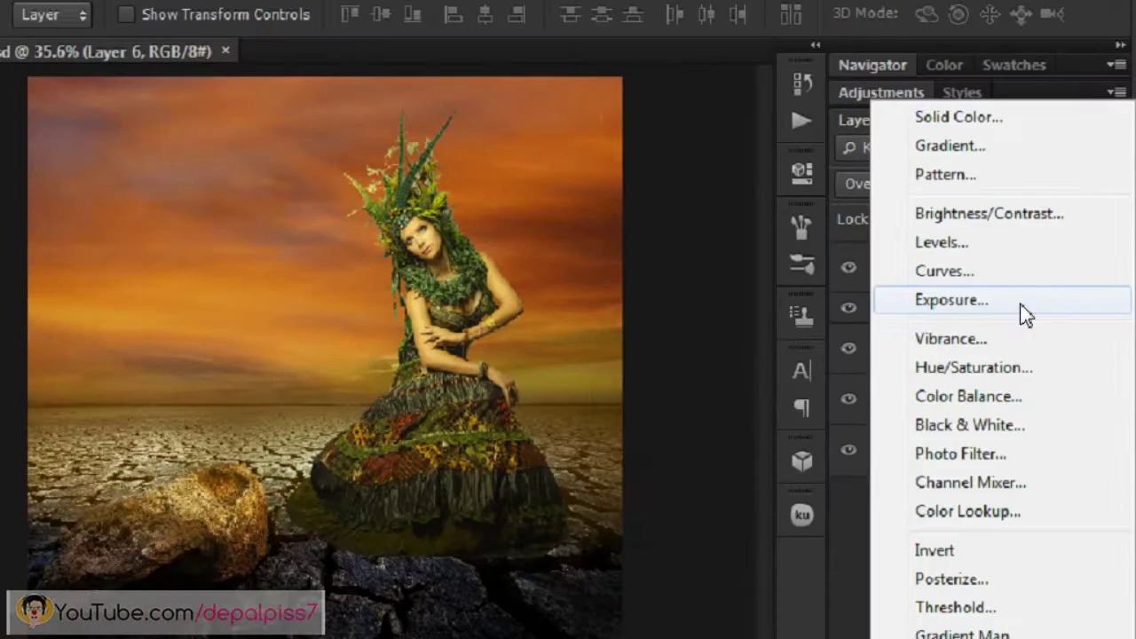
pyautogui.click(1041, 306)
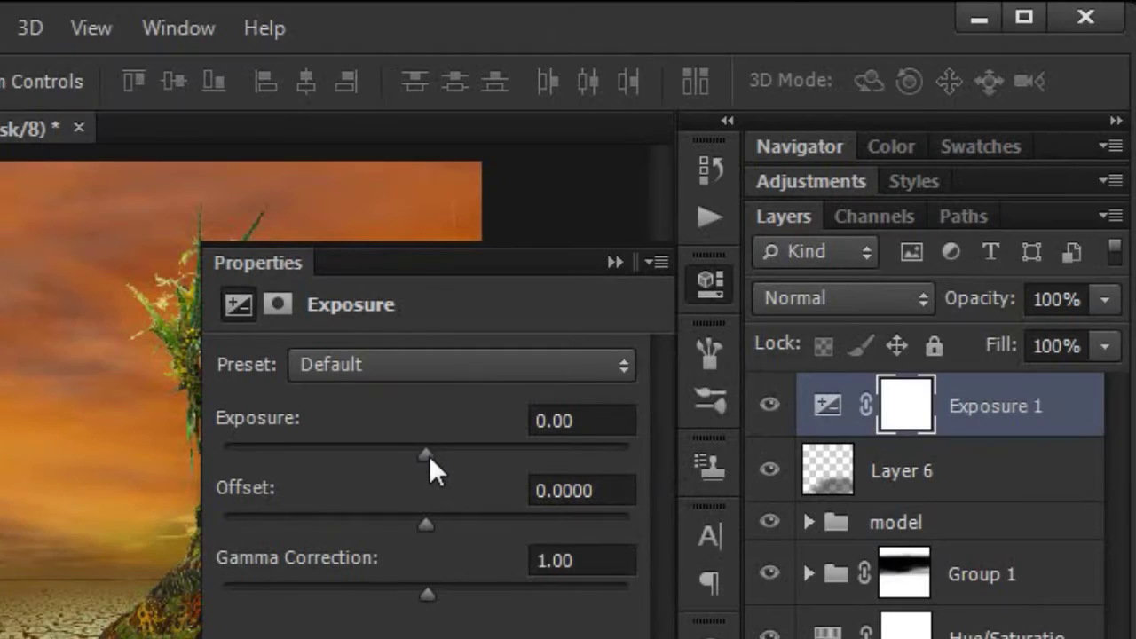
pyautogui.click(429, 455)
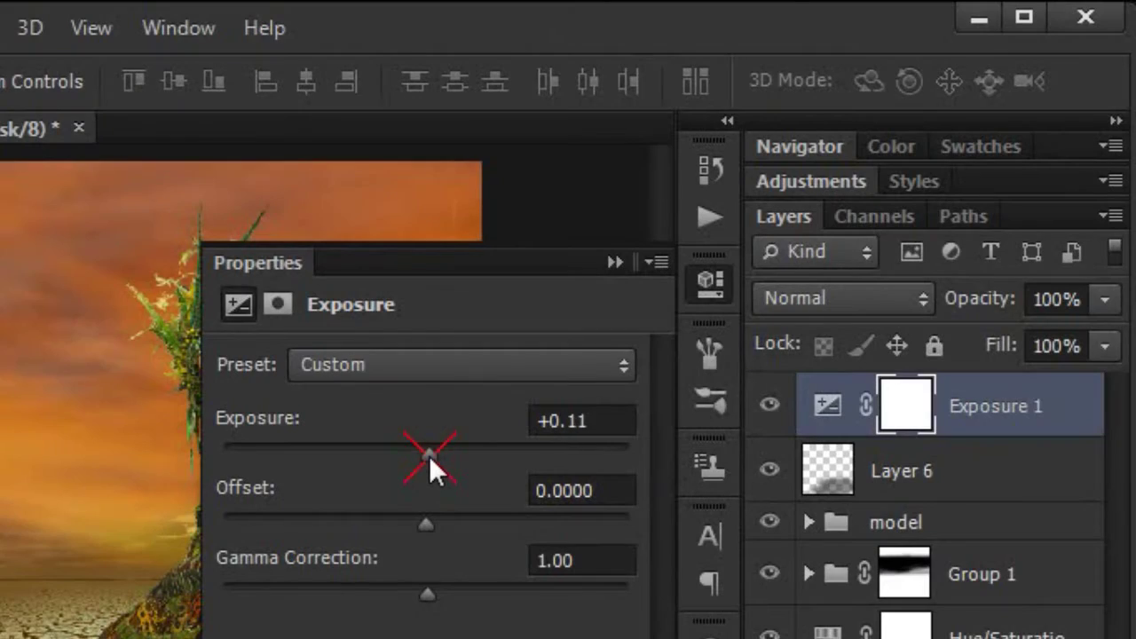
pyautogui.moveTo(429, 455); pyautogui.dragTo(438, 455)
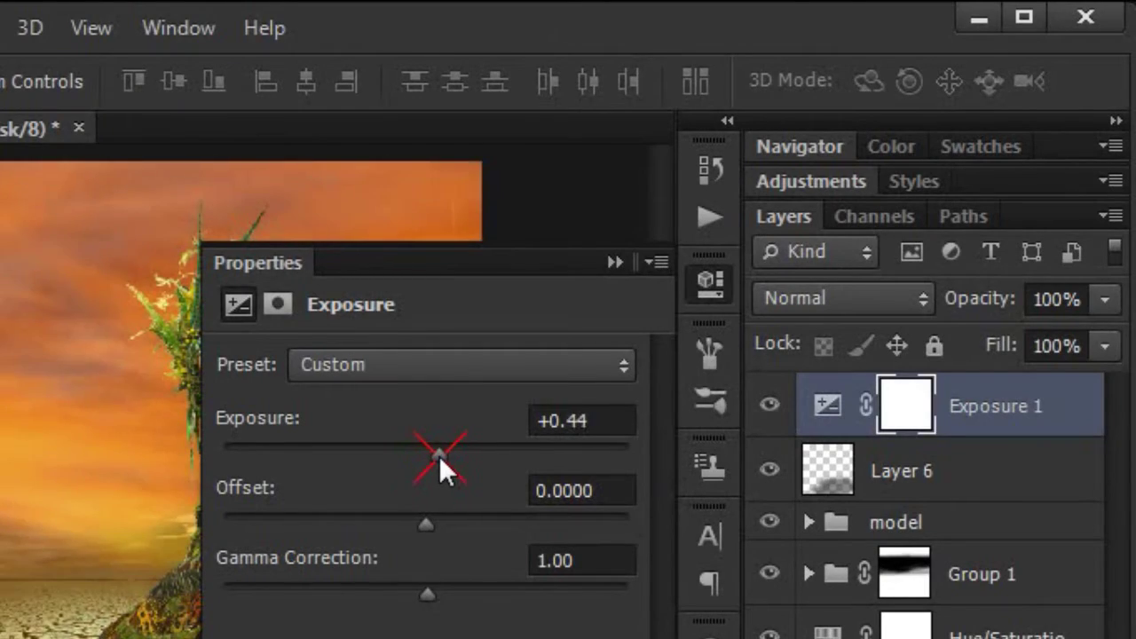
pyautogui.doubleClick(590, 420)
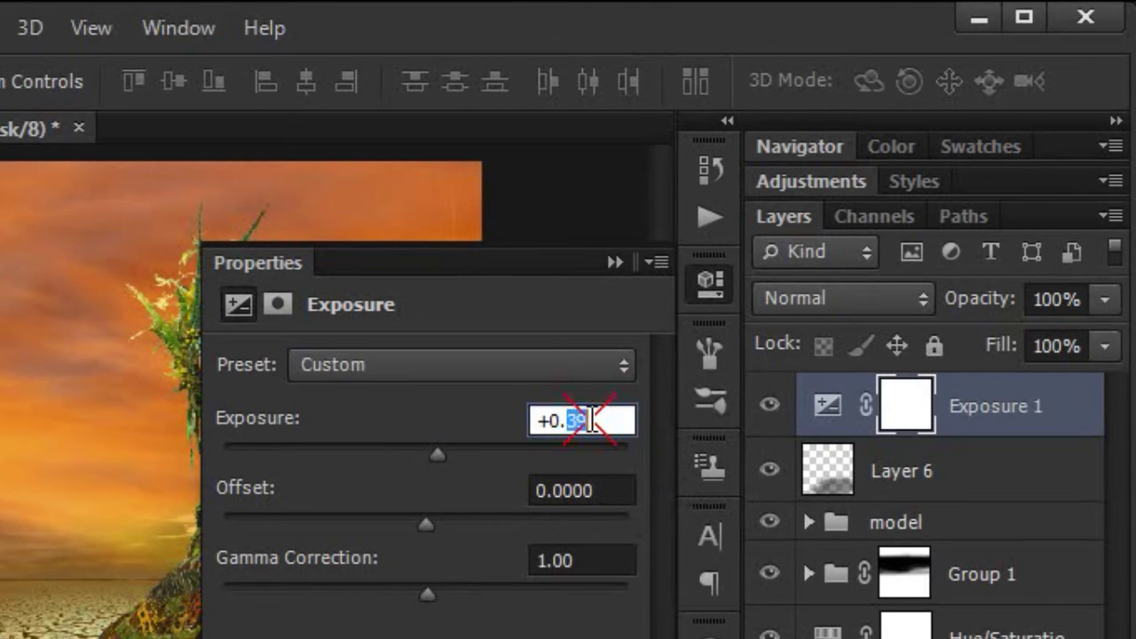
pyautogui.write('28')
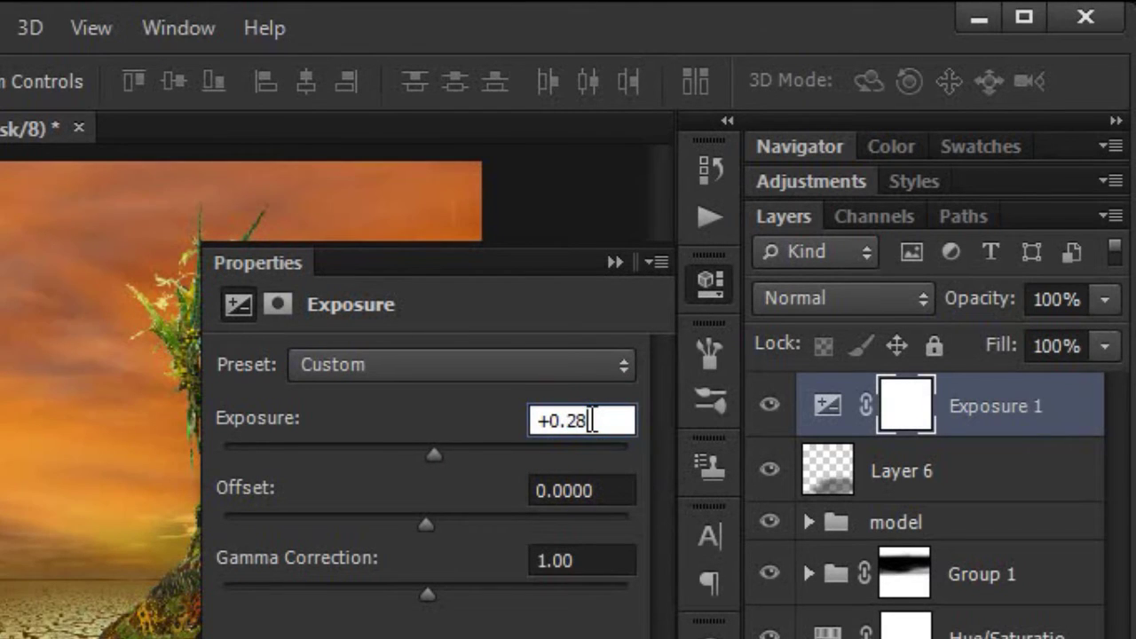
# Step: Lower the Exposure layer's gamma correction to about 0.87
pyautogui.click(431, 594)
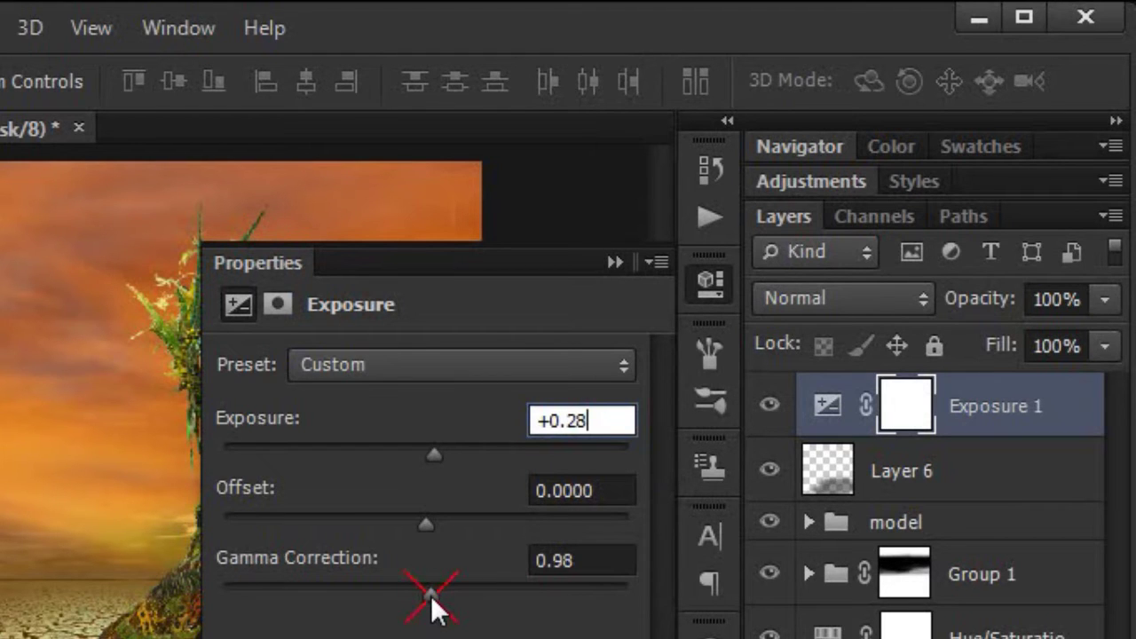
pyautogui.moveTo(431, 593); pyautogui.dragTo(445, 593)
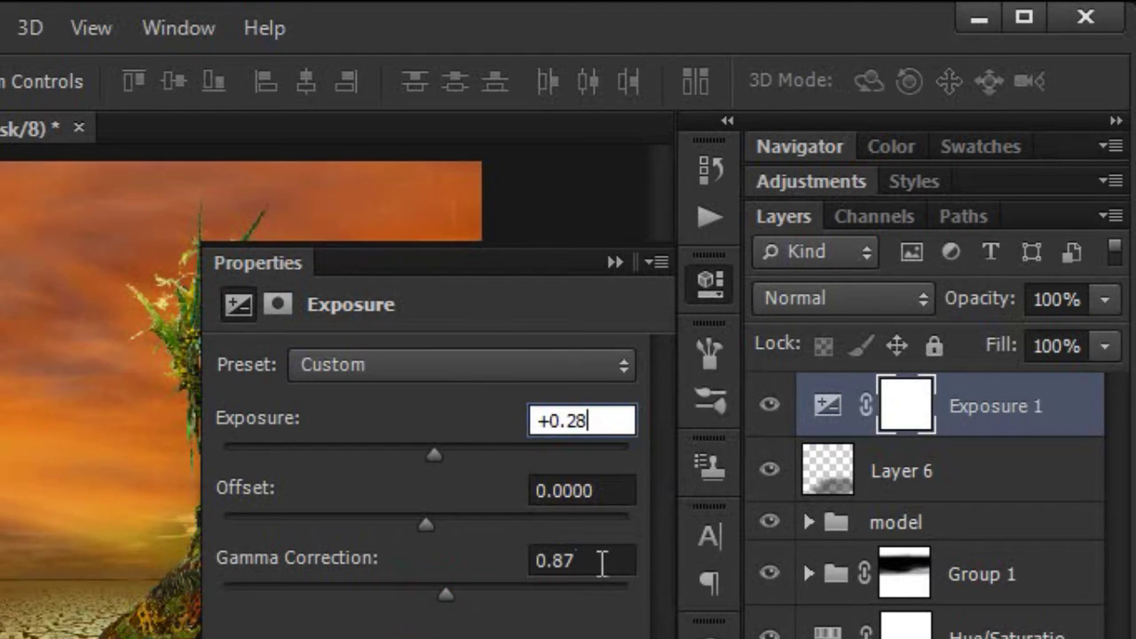
pyautogui.click(572, 561)
pyautogui.moveTo(577, 559); pyautogui.dragTo(568, 559)
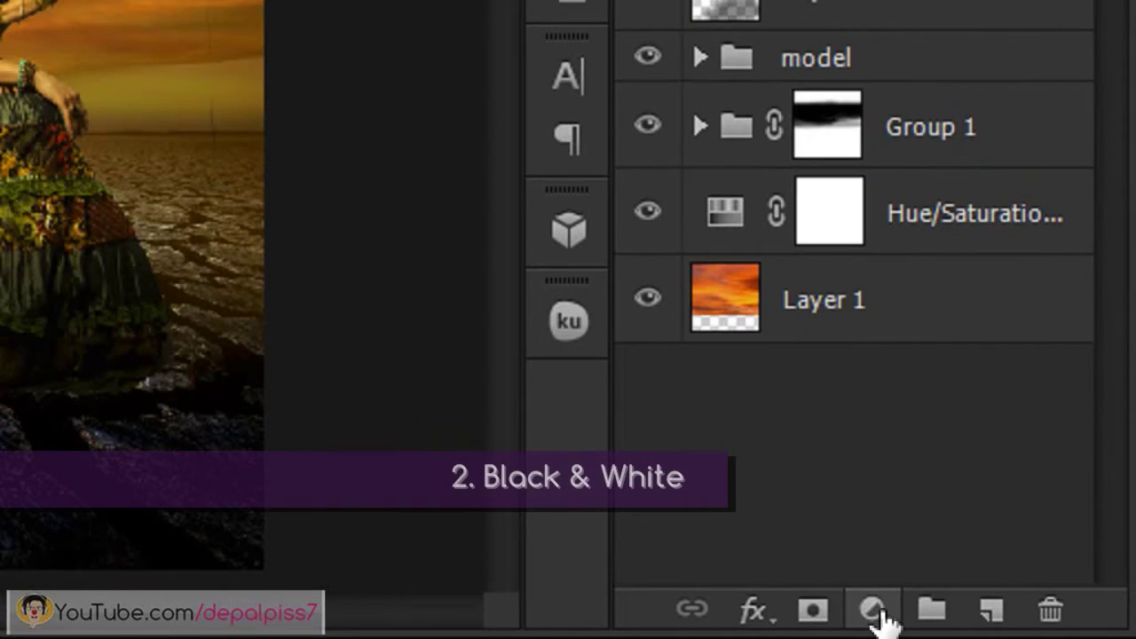
# Step: Add a Black & White adjustment layer using the Darker preset
pyautogui.click(1004, 624)
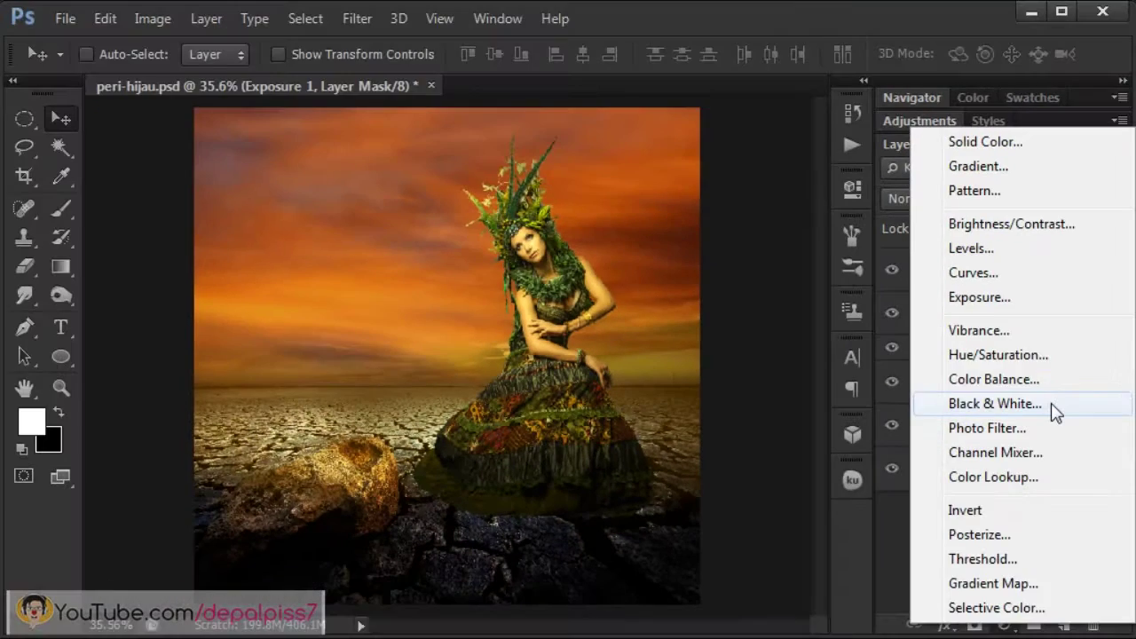
pyautogui.click(1052, 406)
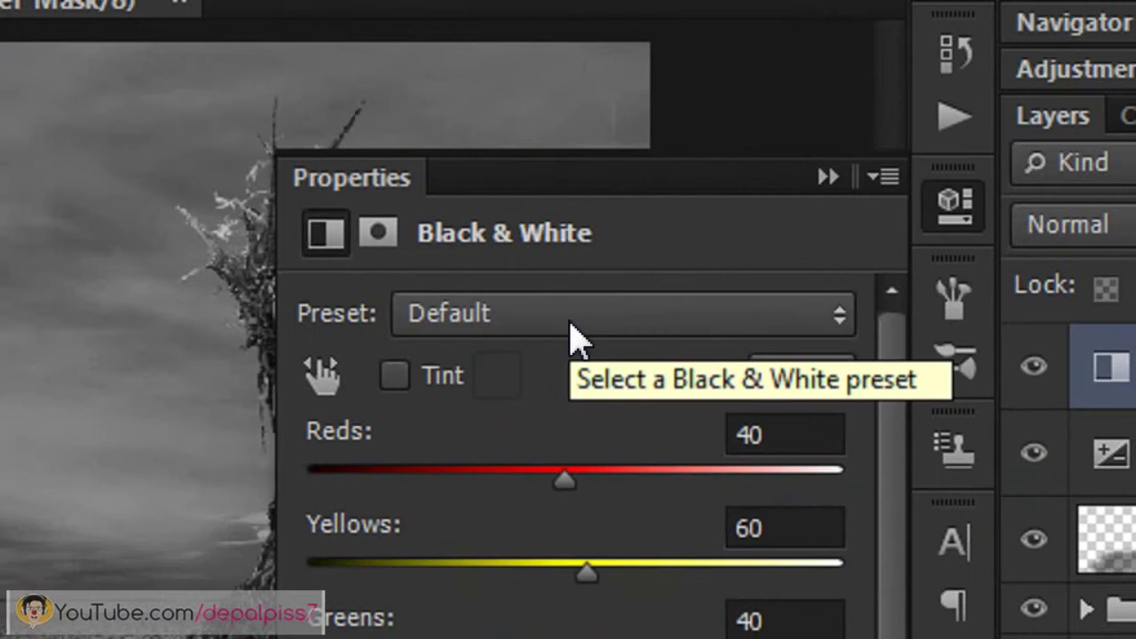
pyautogui.click(572, 322)
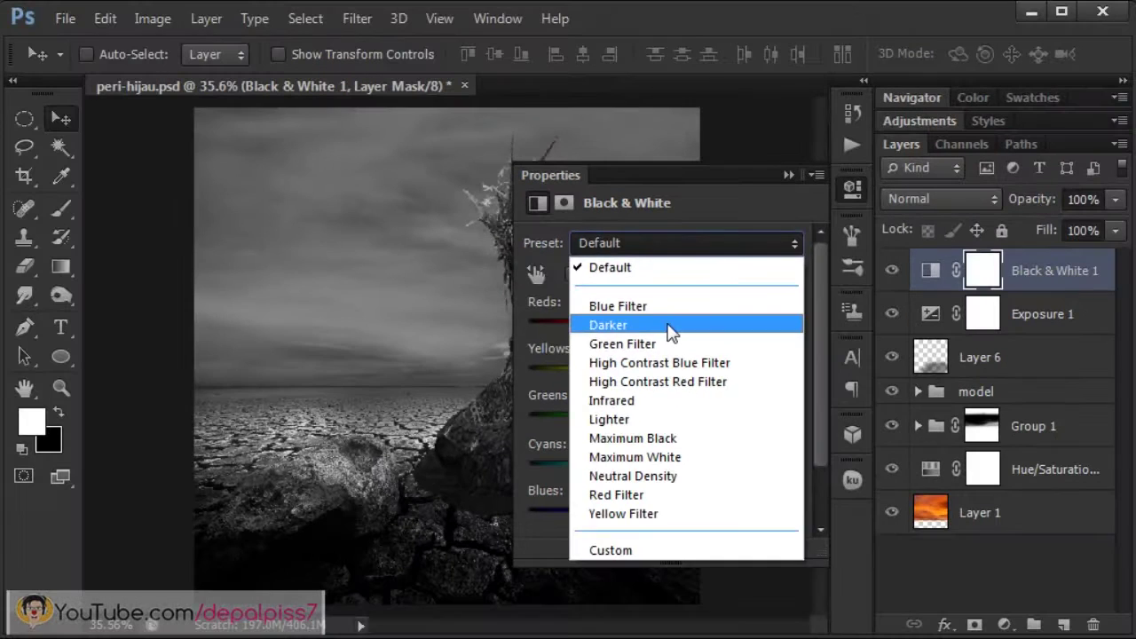
pyautogui.click(670, 326)
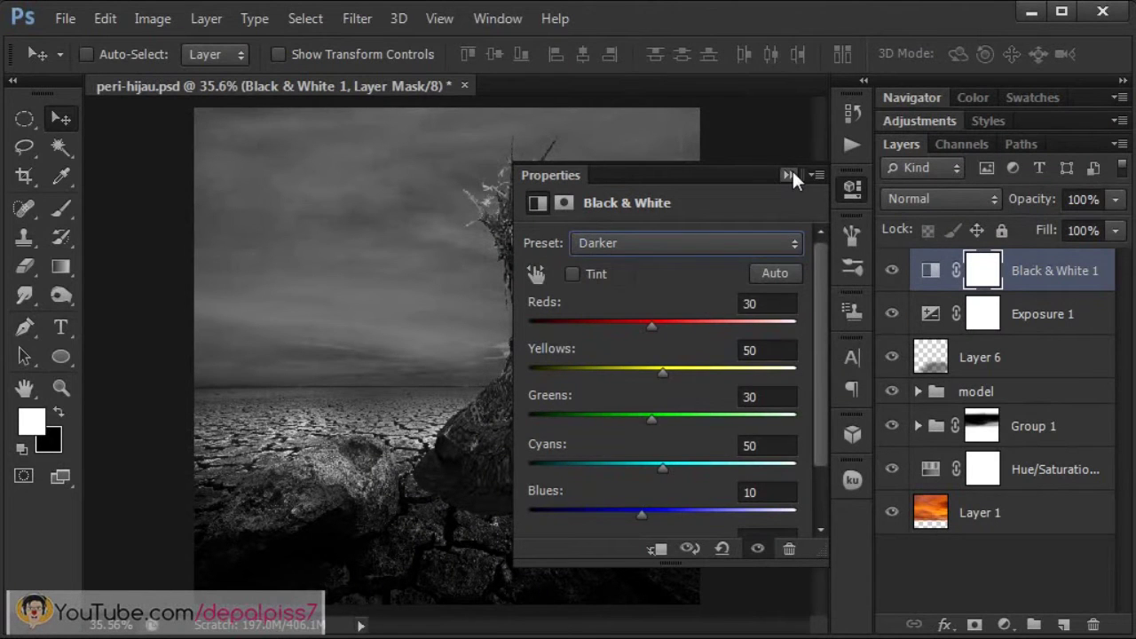
pyautogui.click(788, 175)
# Step: Set Black & White 1 to Soft Light blend at 50% opacity
pyautogui.click(912, 200)
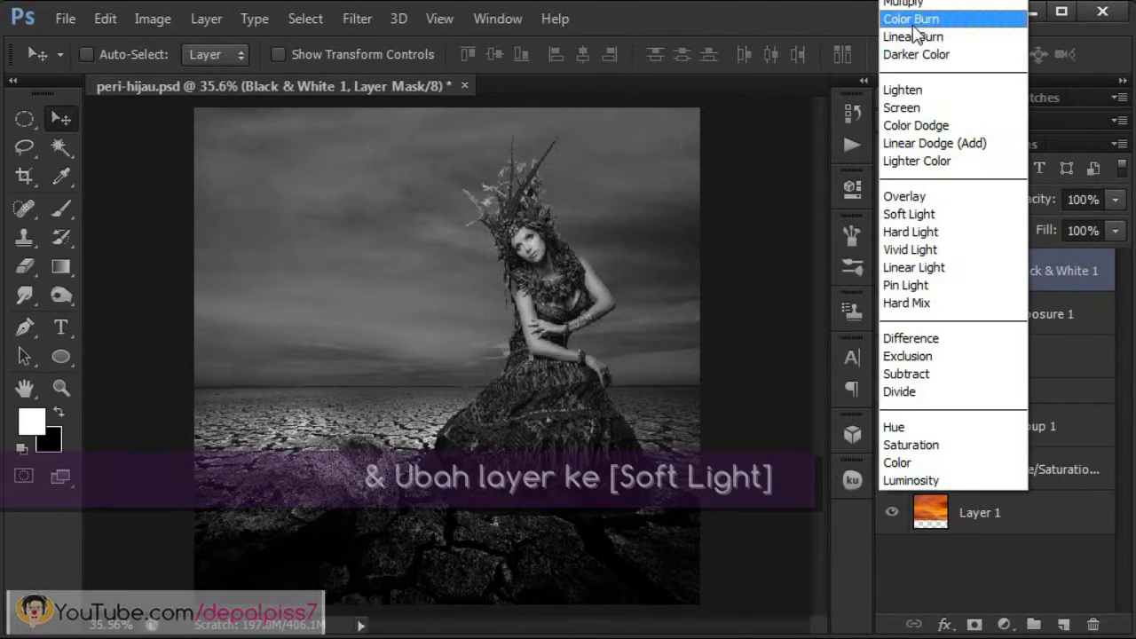
pyautogui.click(917, 213)
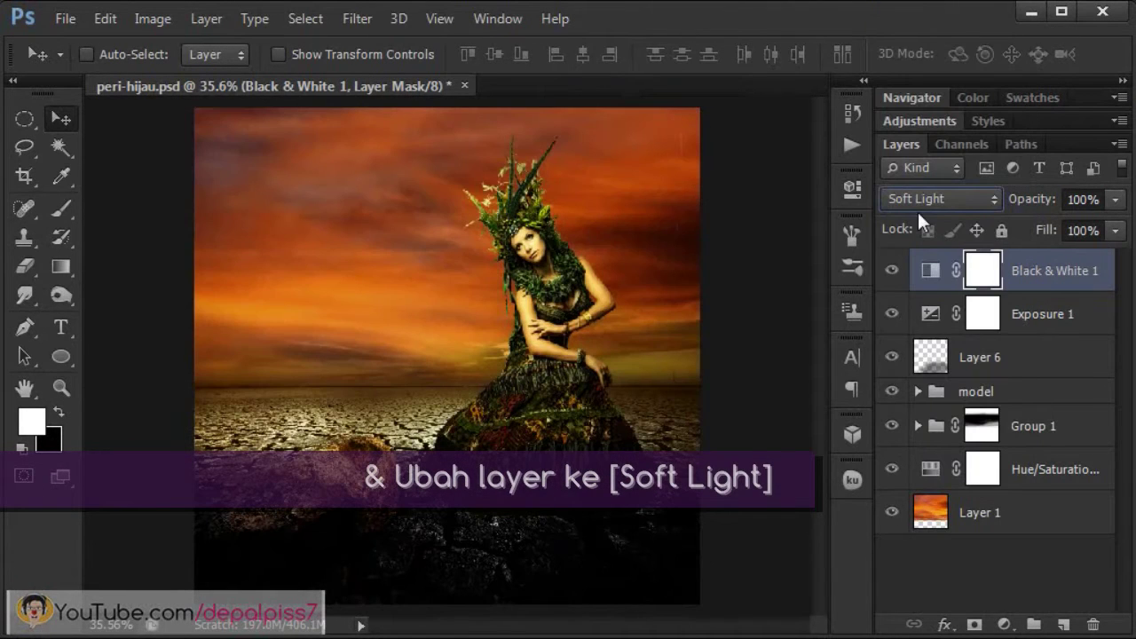
pyautogui.click(1065, 199)
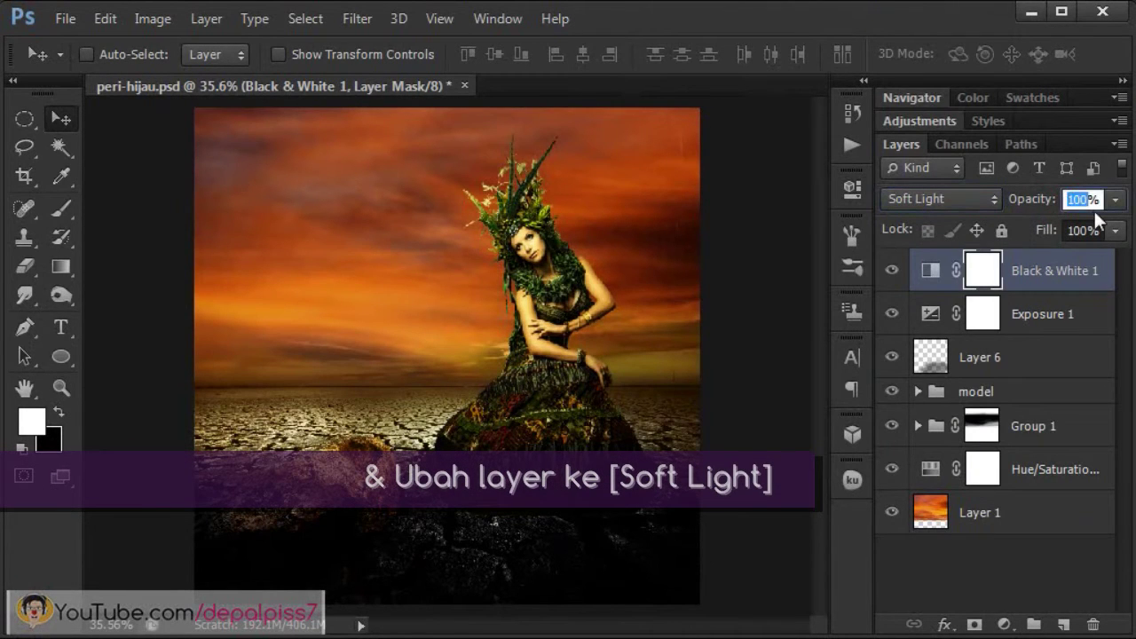
pyautogui.write('50')
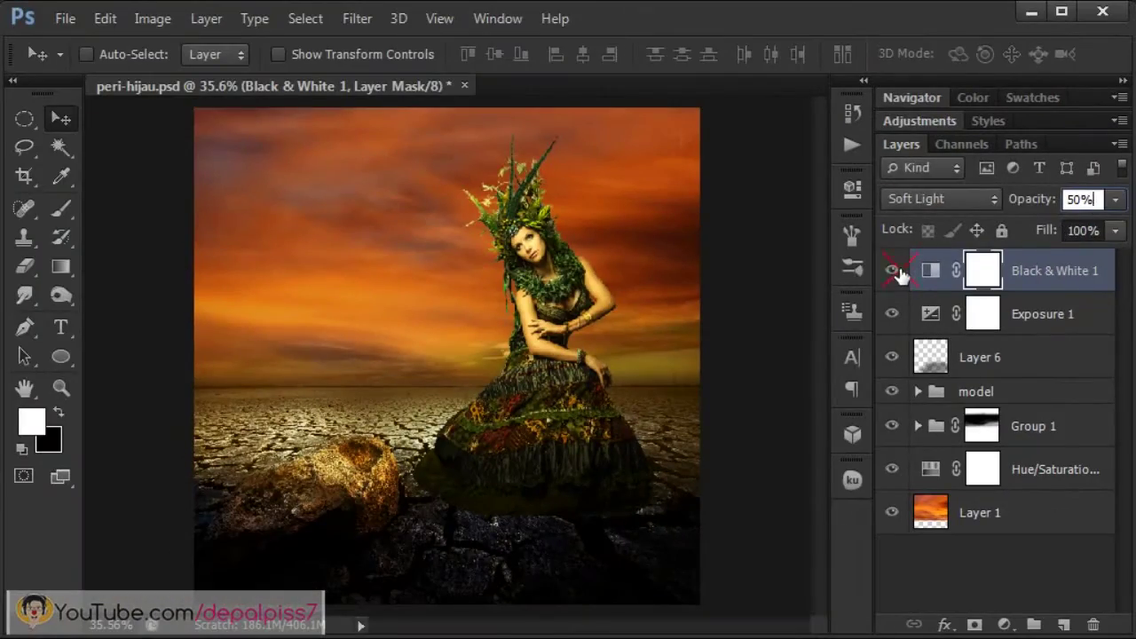
pyautogui.click(892, 272)
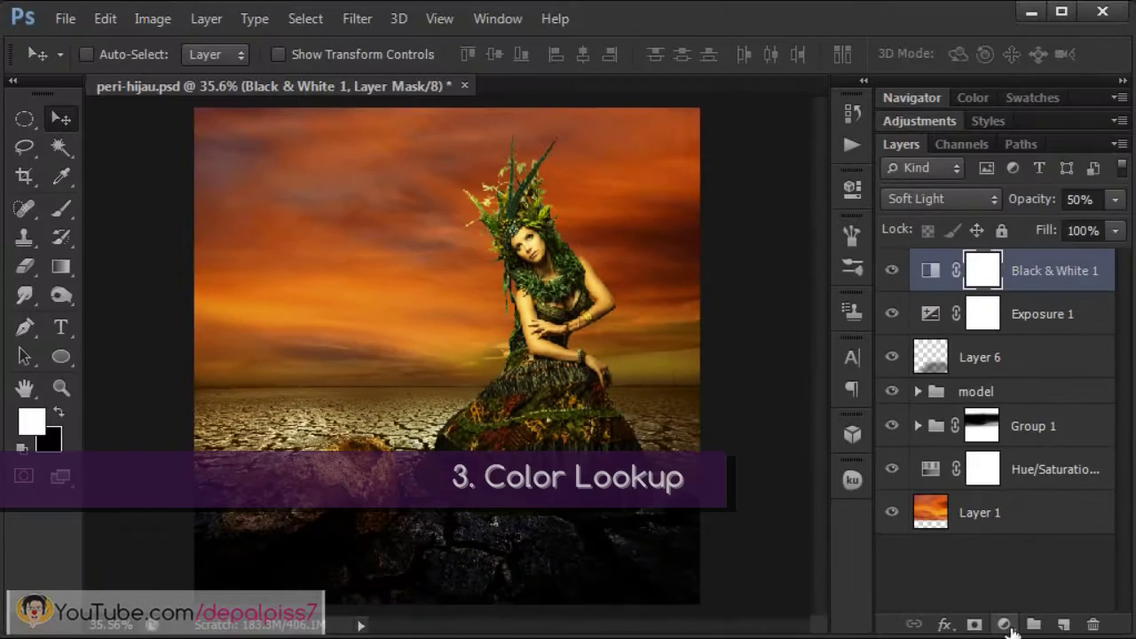
# Step: Add a Color Lookup adjustment layer with the Abstract Cobalt-Carmine profile
pyautogui.click(1006, 621)
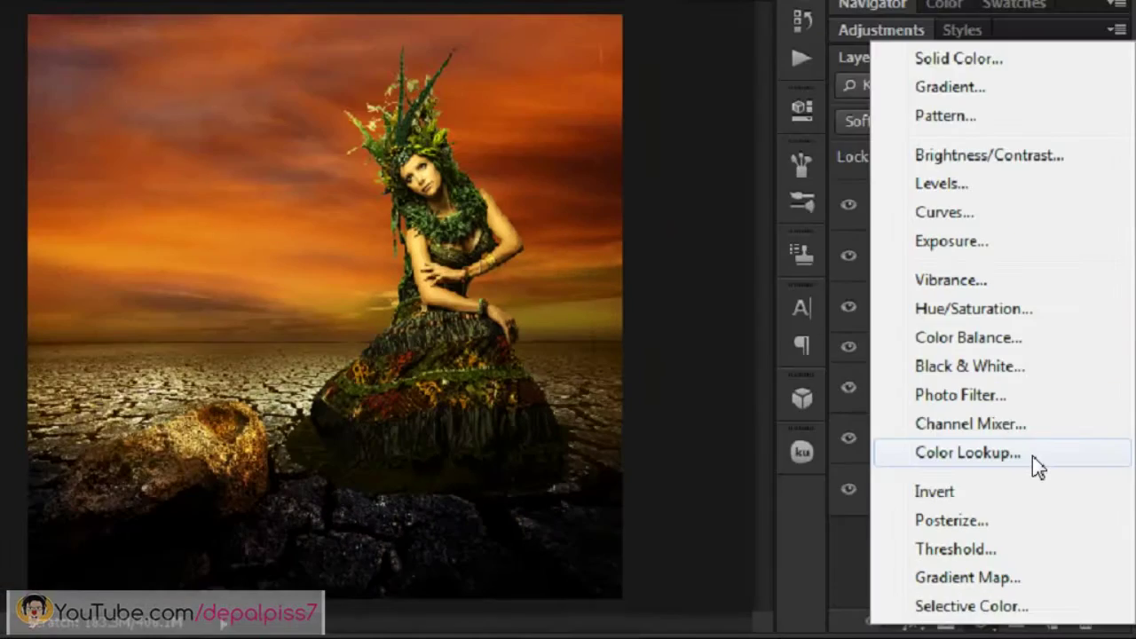
pyautogui.click(1031, 455)
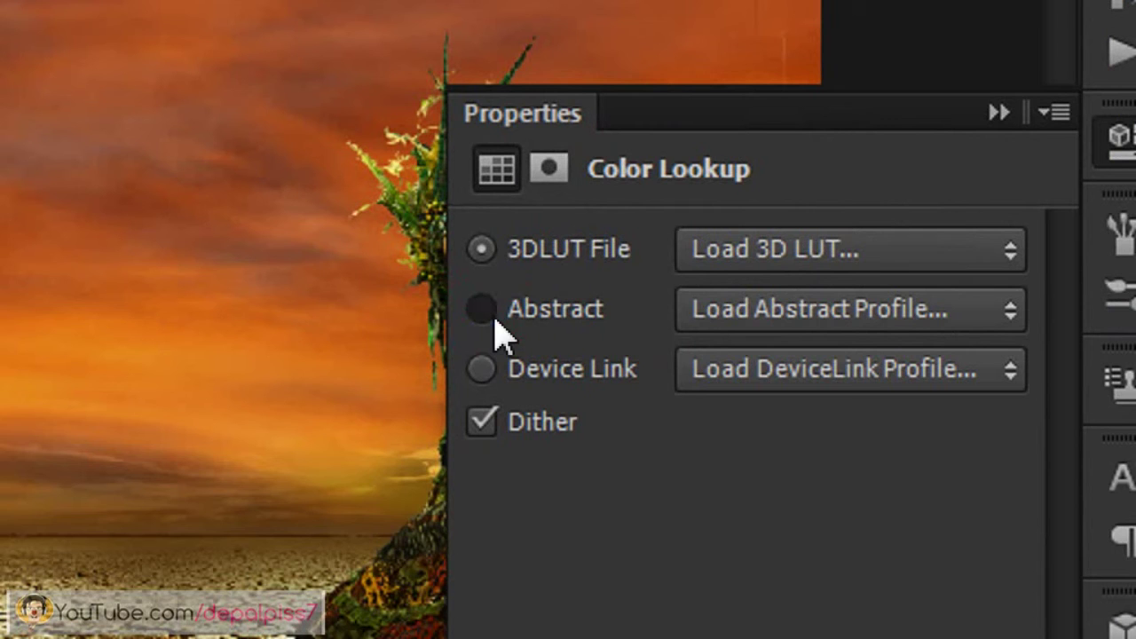
pyautogui.click(484, 310)
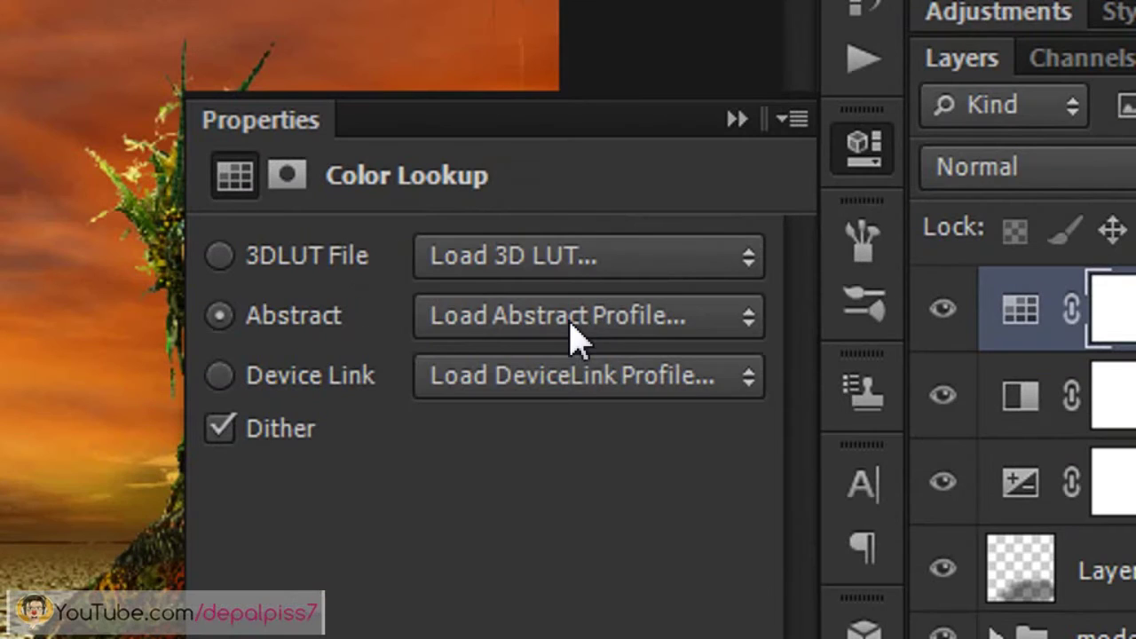
pyautogui.click(706, 275)
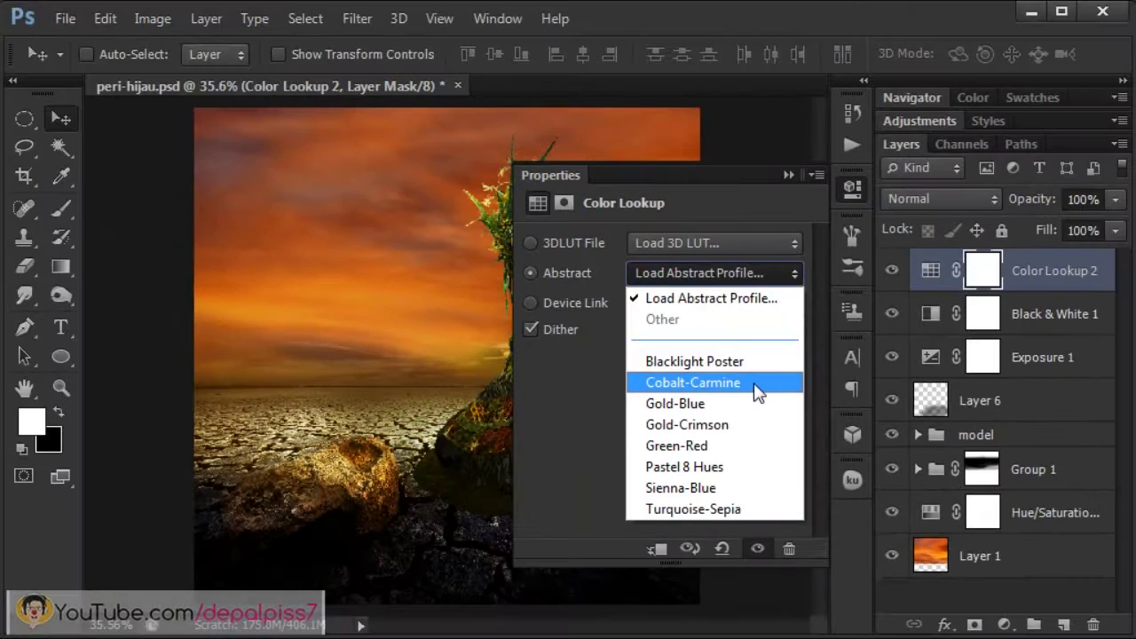
pyautogui.click(753, 387)
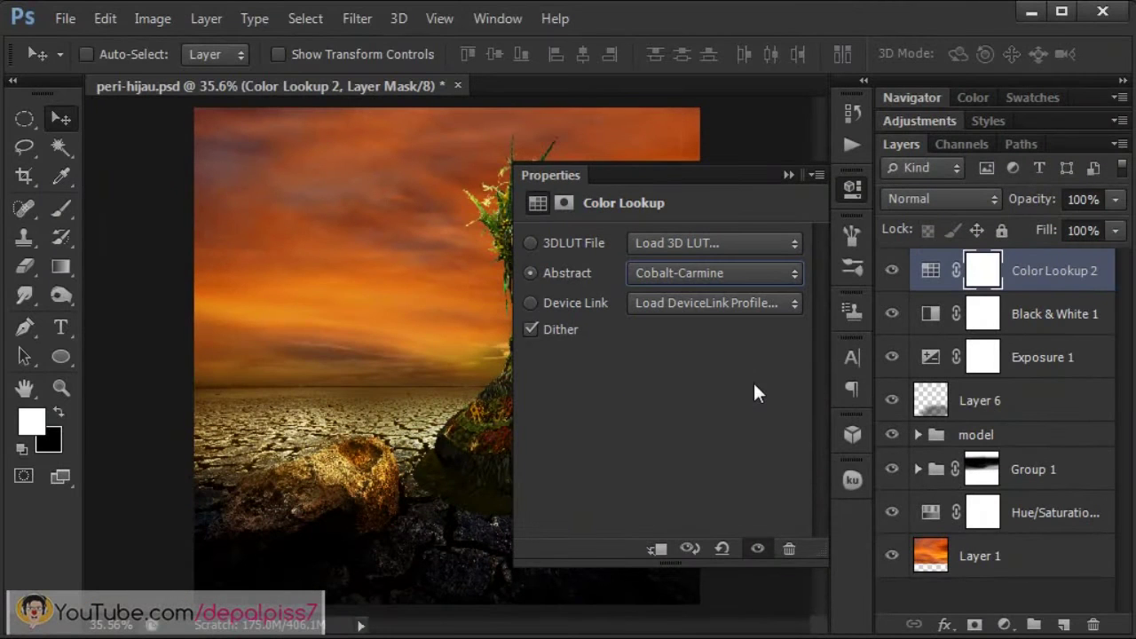
pyautogui.click(787, 175)
# Step: Set Color Lookup 2 to Soft Light blend at 50% opacity
pyautogui.click(942, 202)
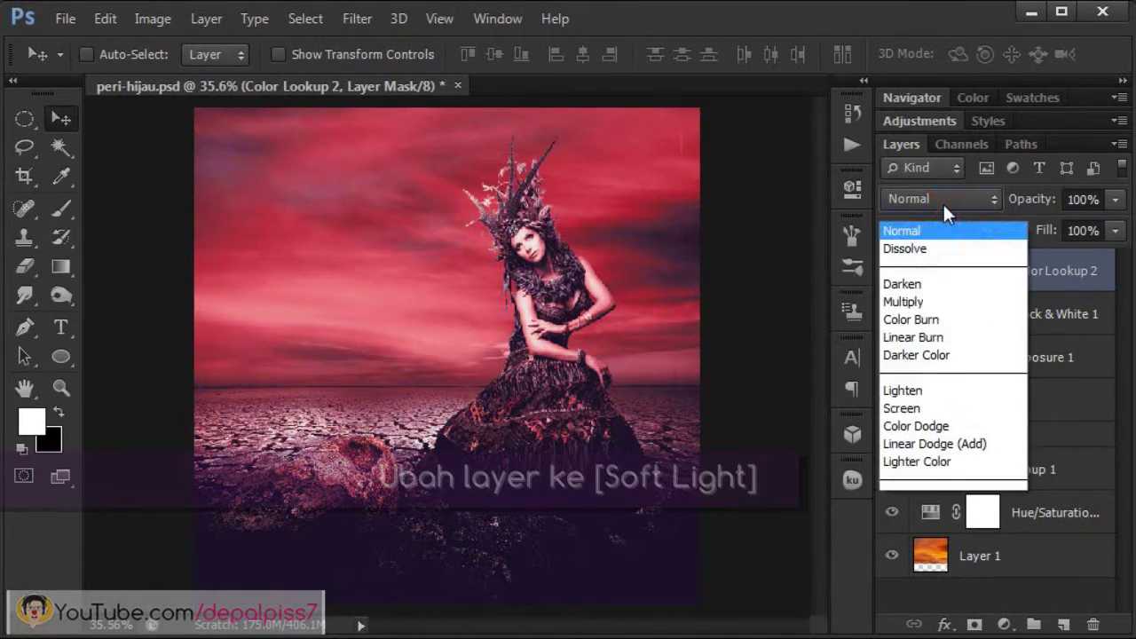
pyautogui.click(994, 218)
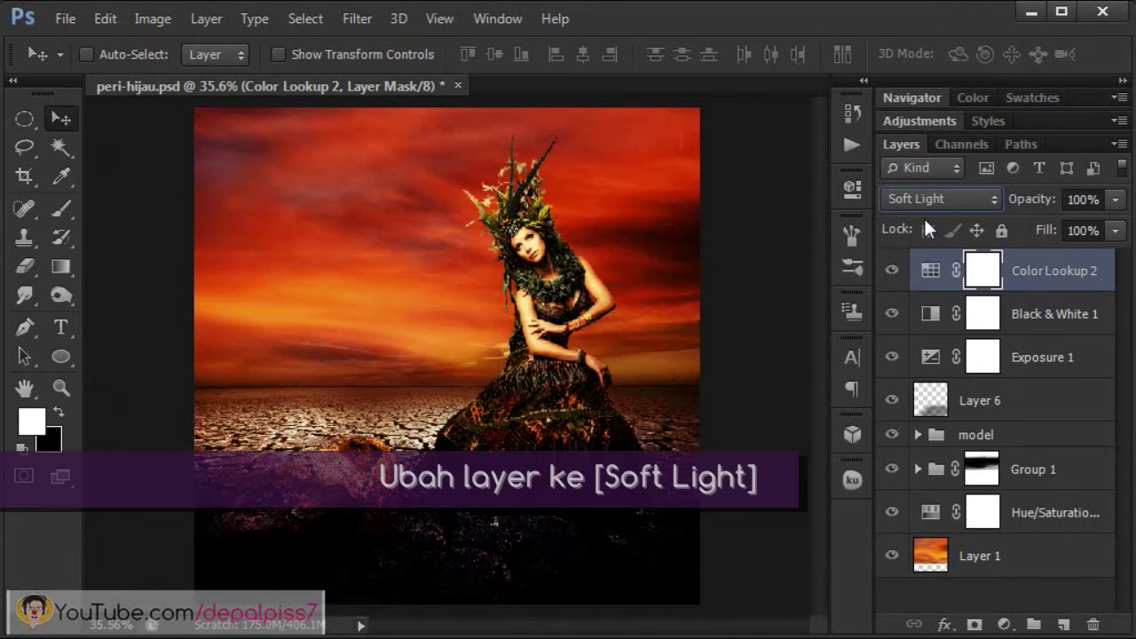
pyautogui.click(1076, 198)
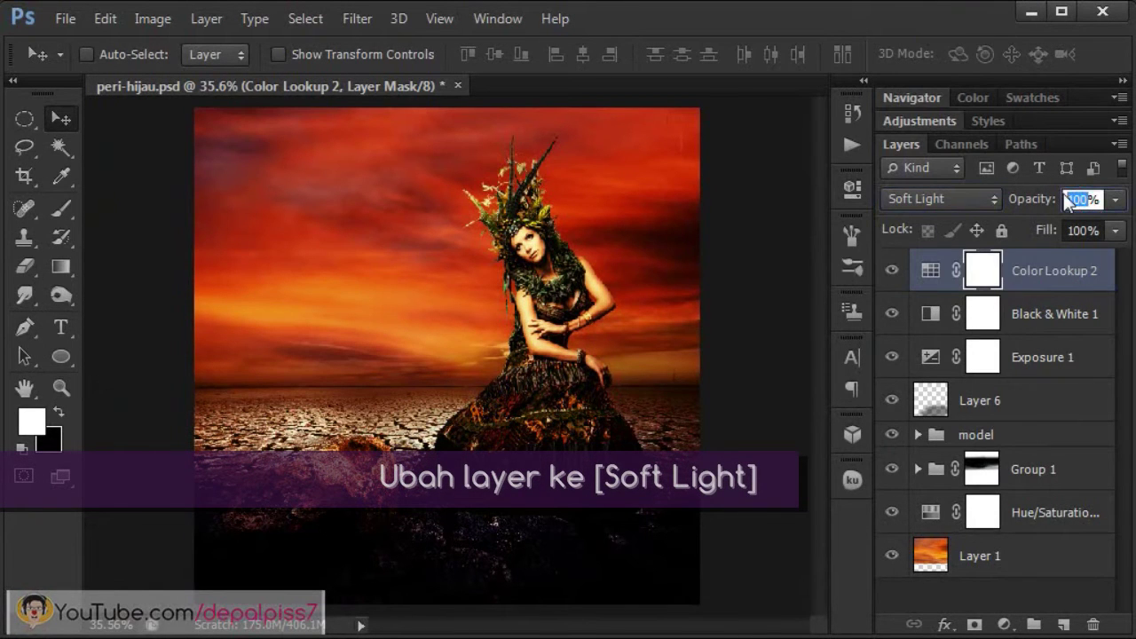
pyautogui.write('50')
pyautogui.press('Return')
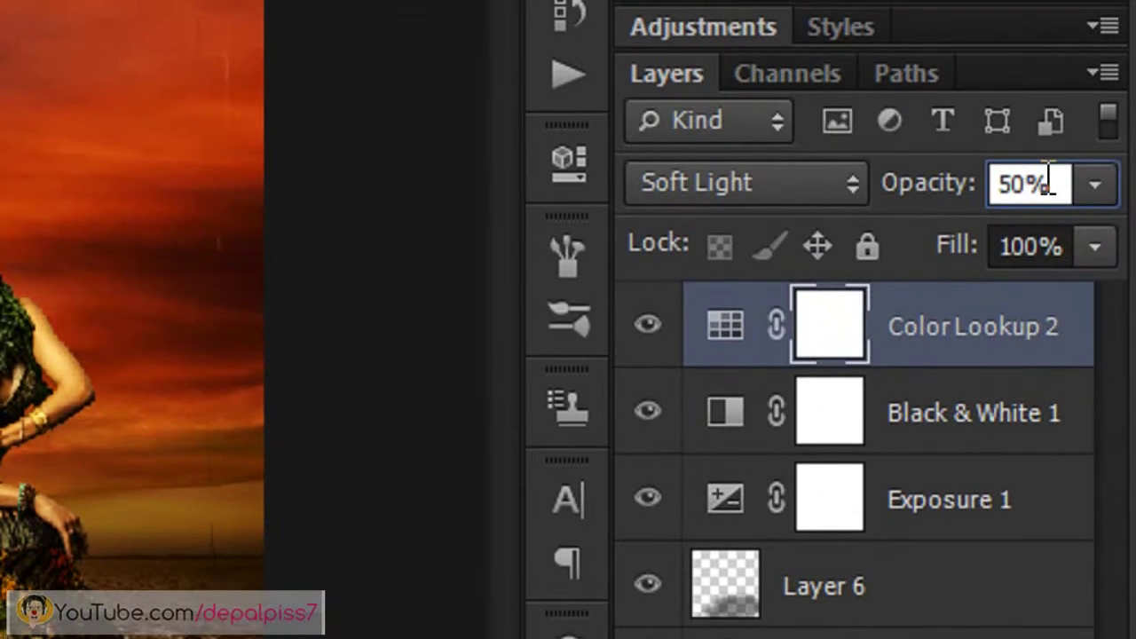
pyautogui.moveTo(1049, 222); pyautogui.dragTo(1001, 224)
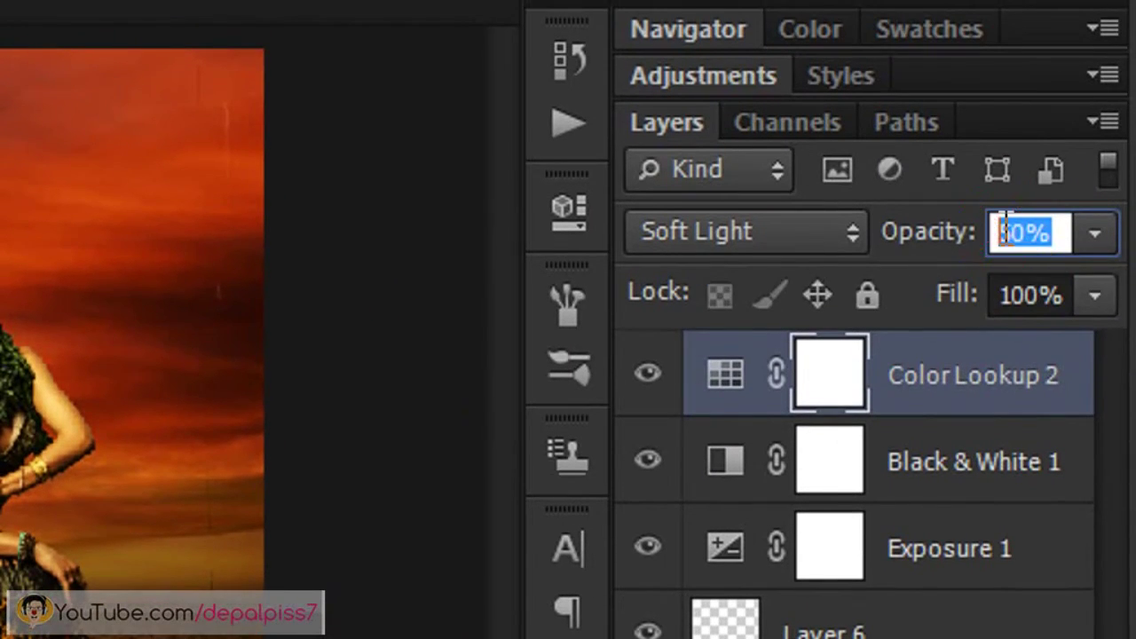
pyautogui.click(1054, 232)
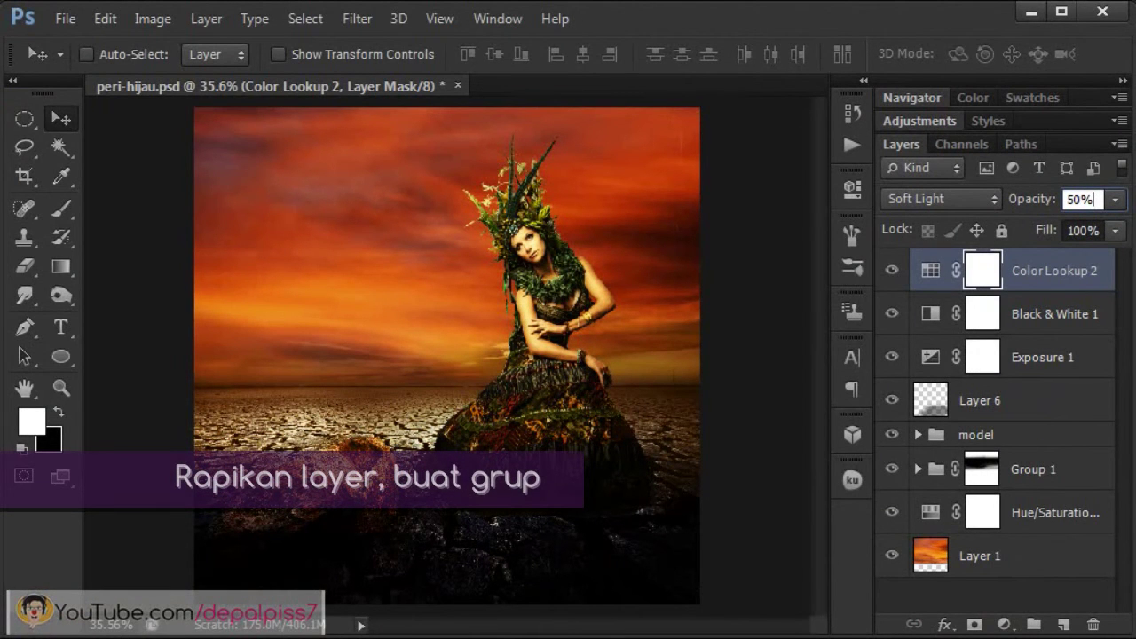
# Step: Group Color Lookup 2, Black & White 1, Exposure 1 and Layer 6 as 'shadow'
pyautogui.press('Return')
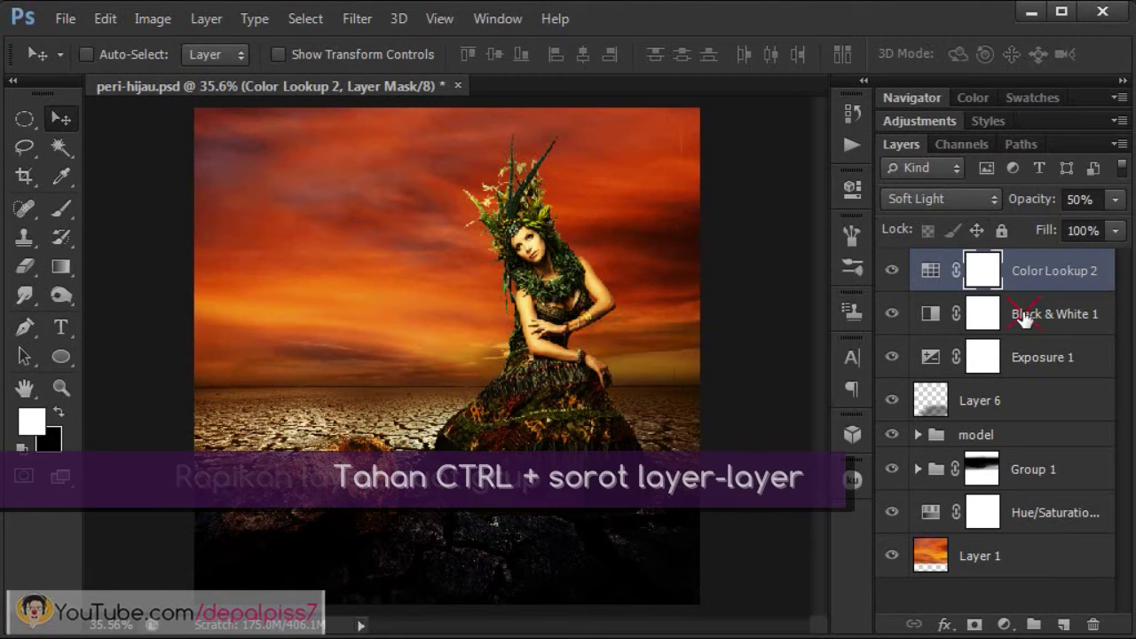
pyautogui.keyDown('ctrl'); pyautogui.click(1030, 317); pyautogui.keyUp('ctrl')
pyautogui.keyDown('ctrl'); pyautogui.click(1040, 373); pyautogui.keyUp('ctrl')
pyautogui.keyDown('ctrl'); pyautogui.click(1042, 410); pyautogui.keyUp('ctrl')
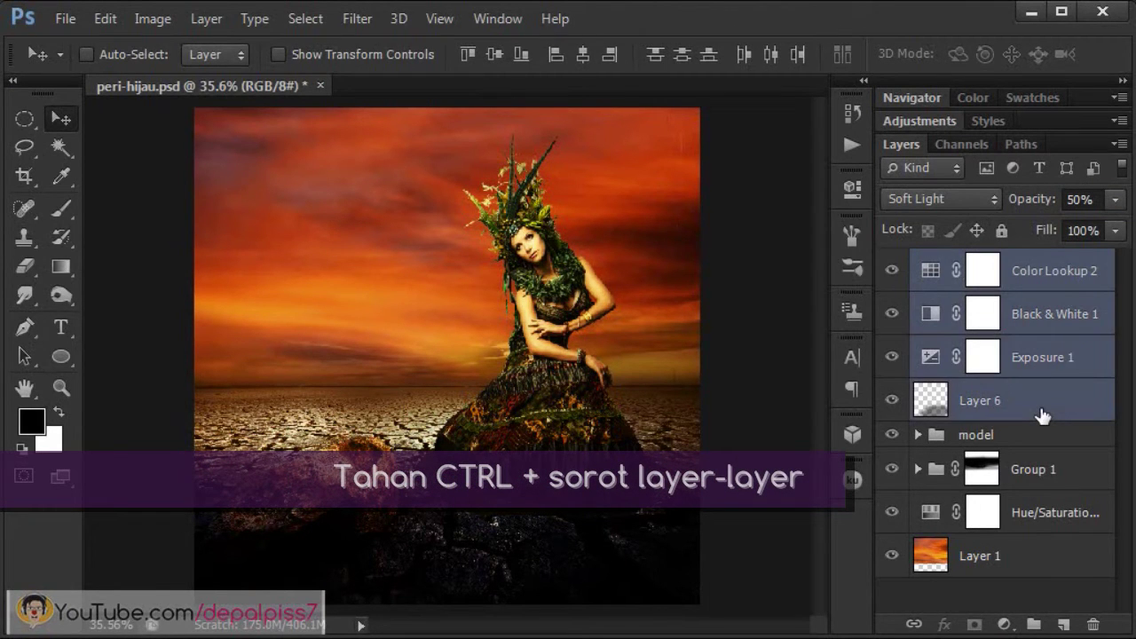
pyautogui.hotkey('ctrl', 'g')
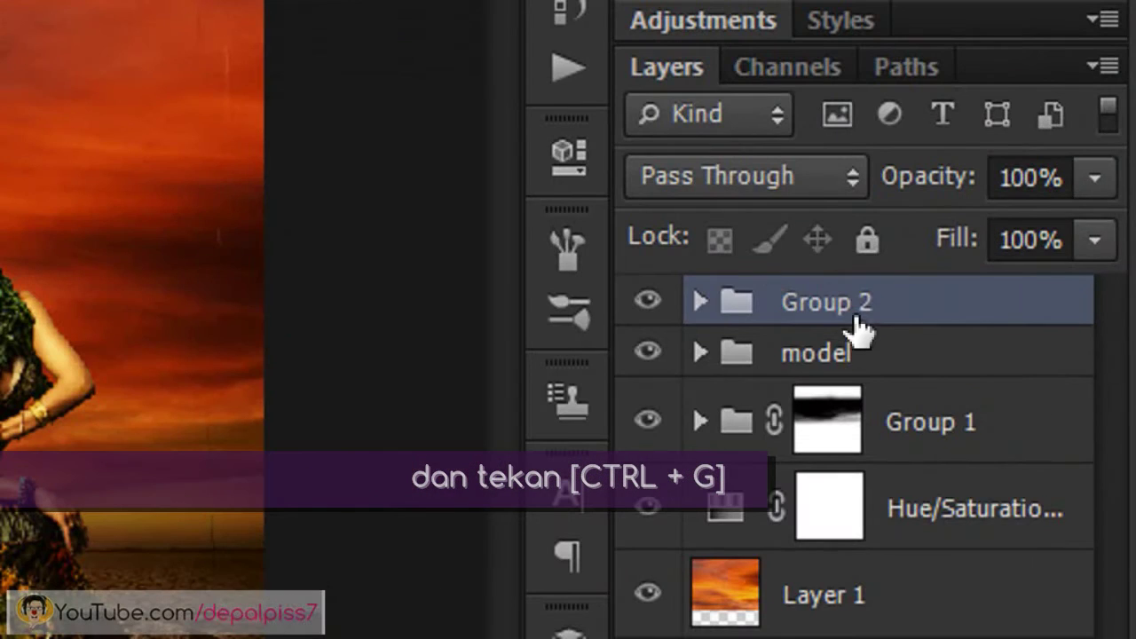
pyautogui.doubleClick(858, 307)
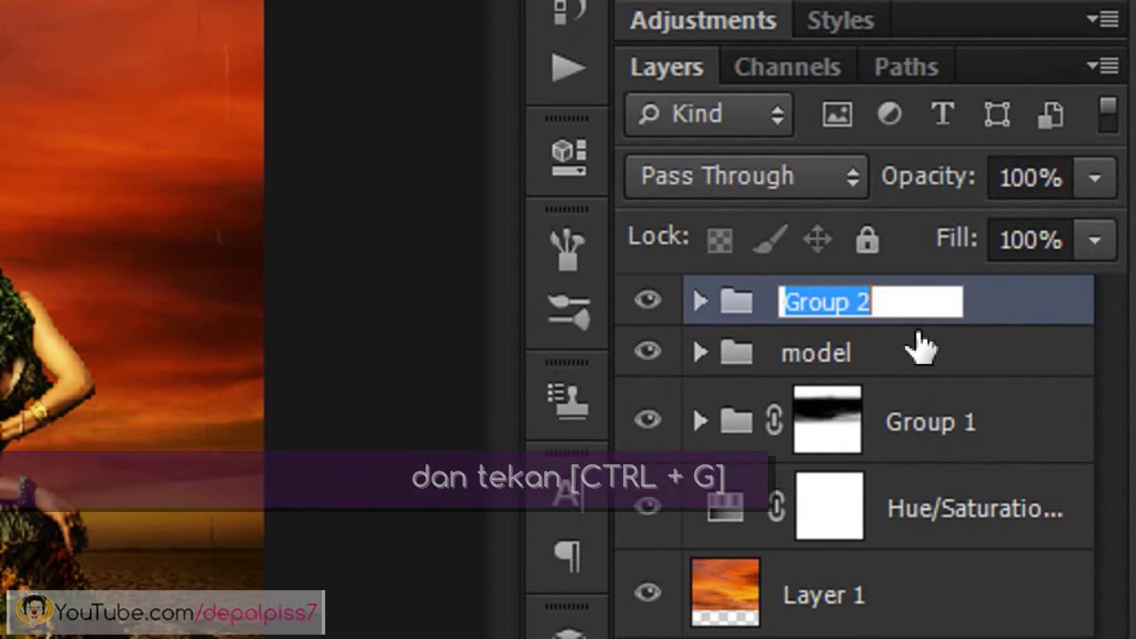
pyautogui.write('sh')
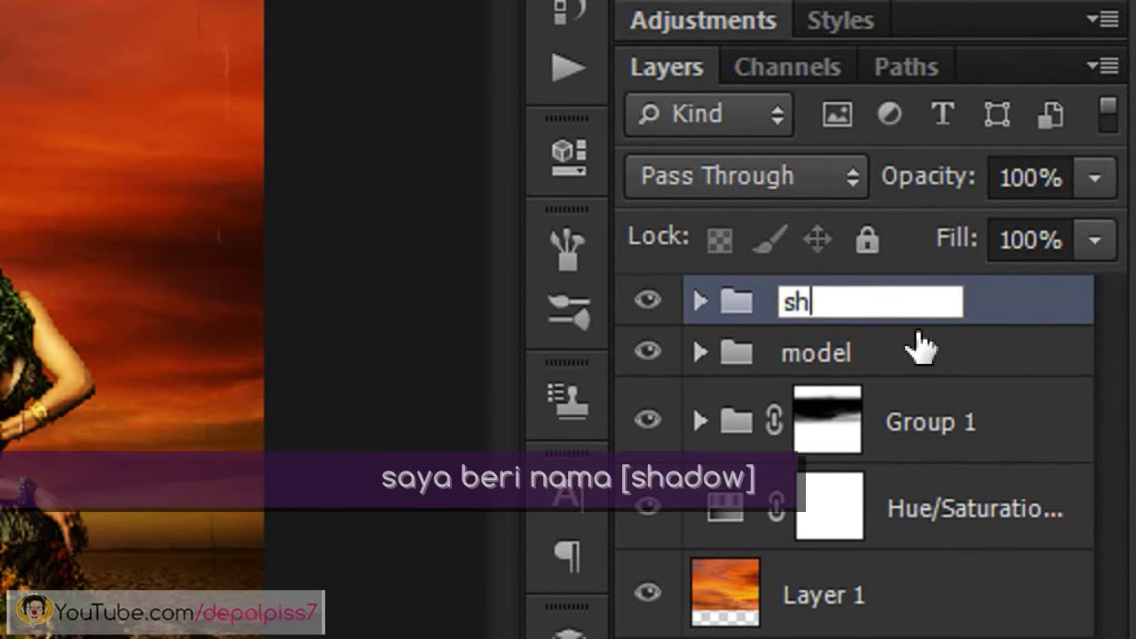
pyautogui.write('adow')
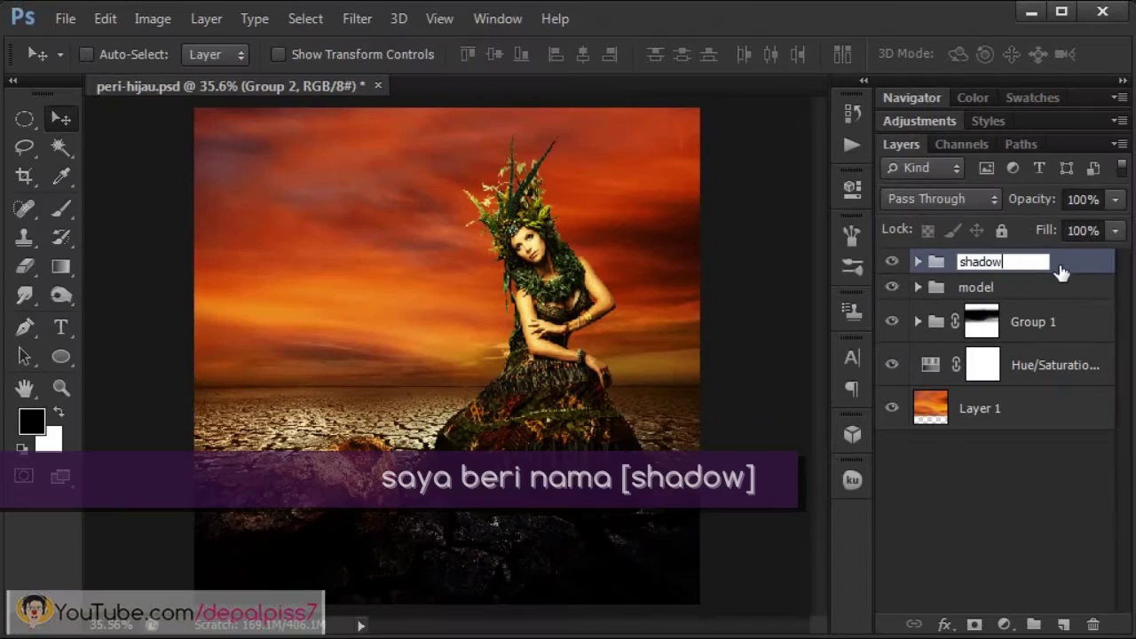
pyautogui.press('Return')
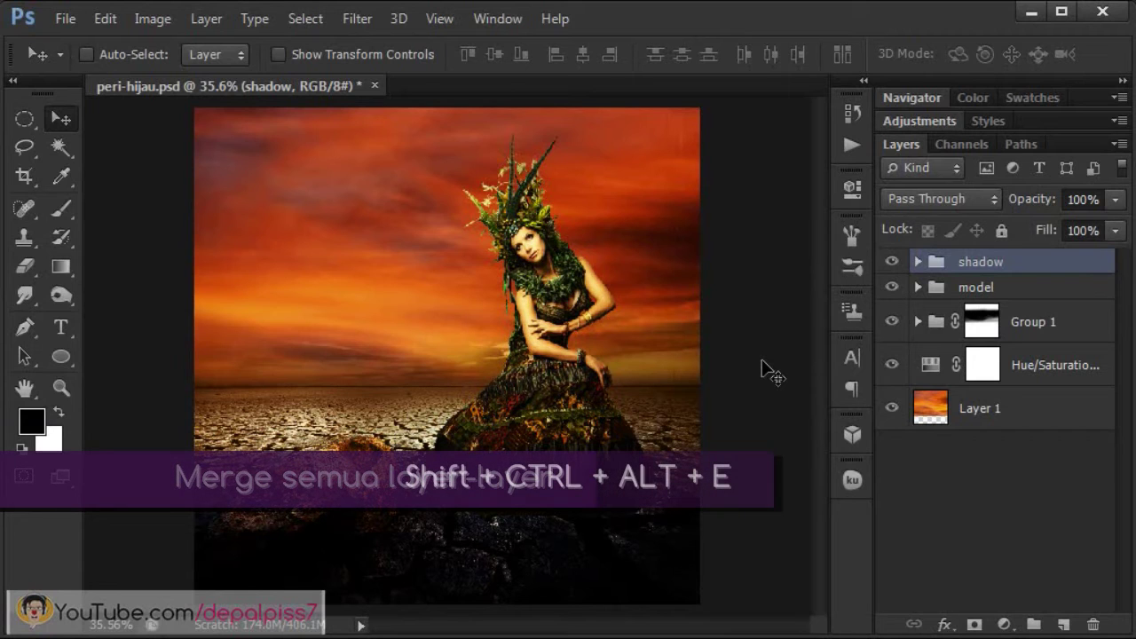
# Step: Stamp visible layers into Layer 7, surface blur it (radius 9, threshold 8), set 50% opacity
pyautogui.hotkey('ctrl', 'alt', 'shift', 'e')
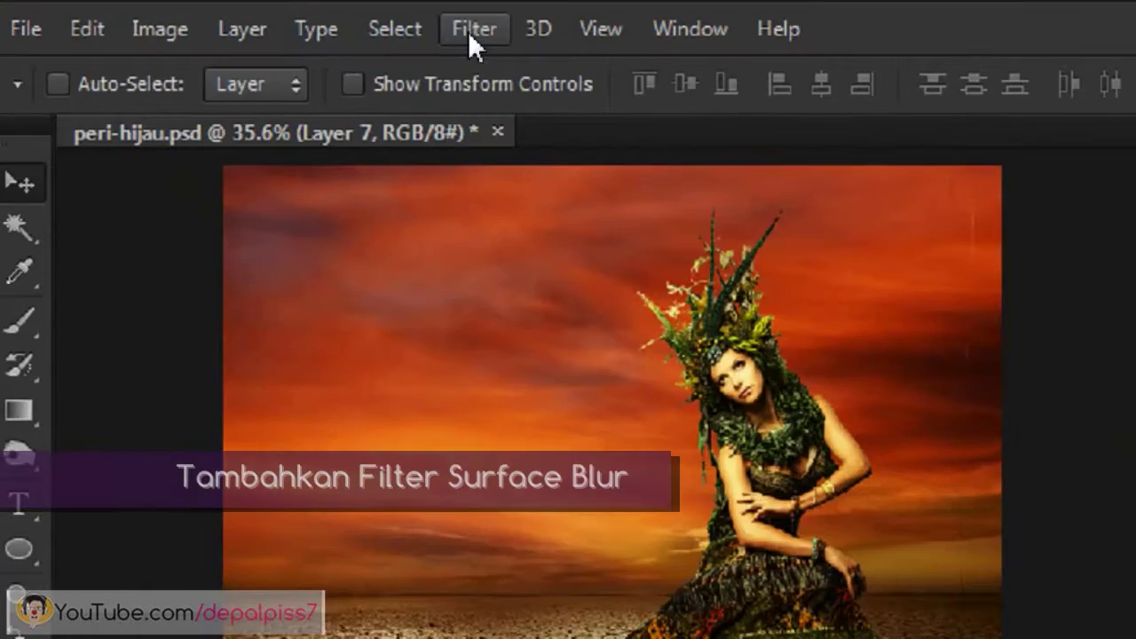
pyautogui.click(469, 32)
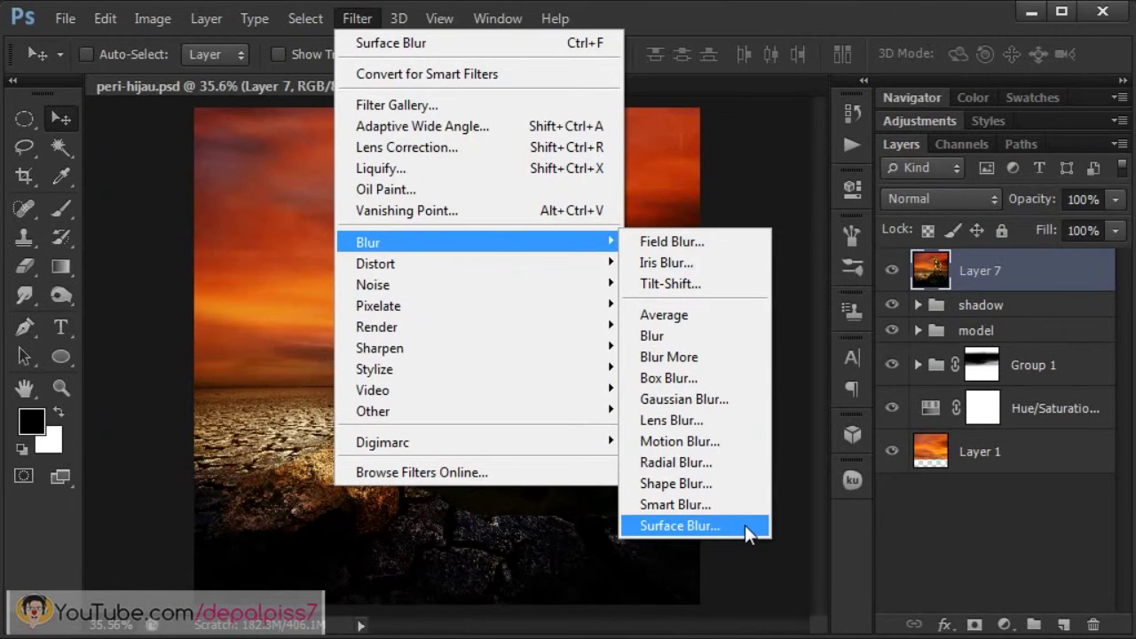
pyautogui.click(748, 532)
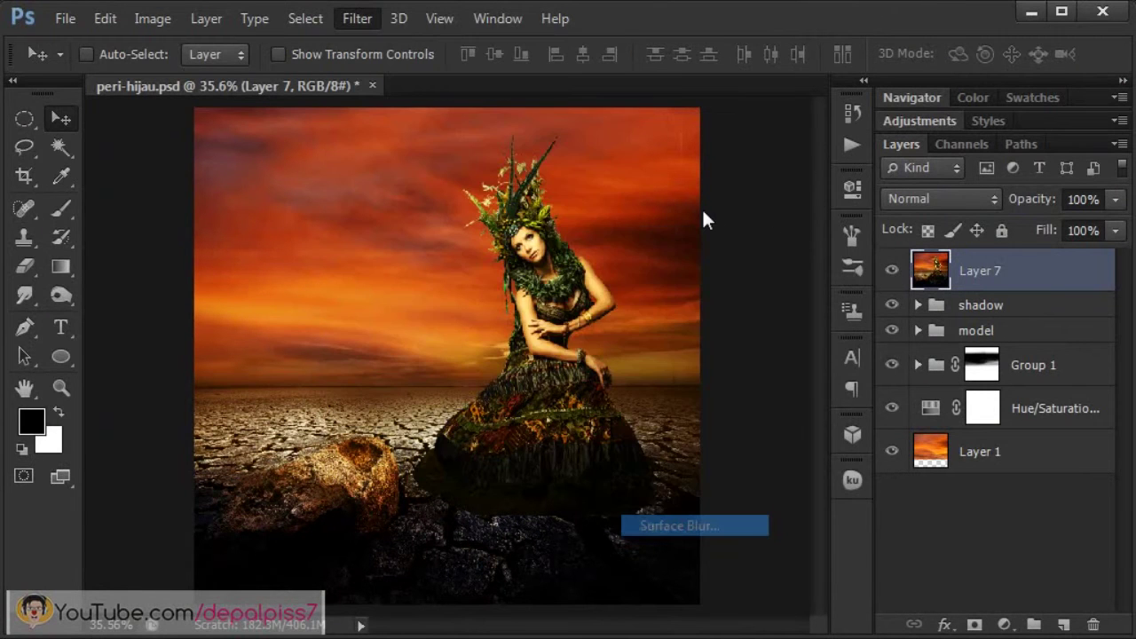
pyautogui.moveTo(713, 148); pyautogui.dragTo(651, 115)
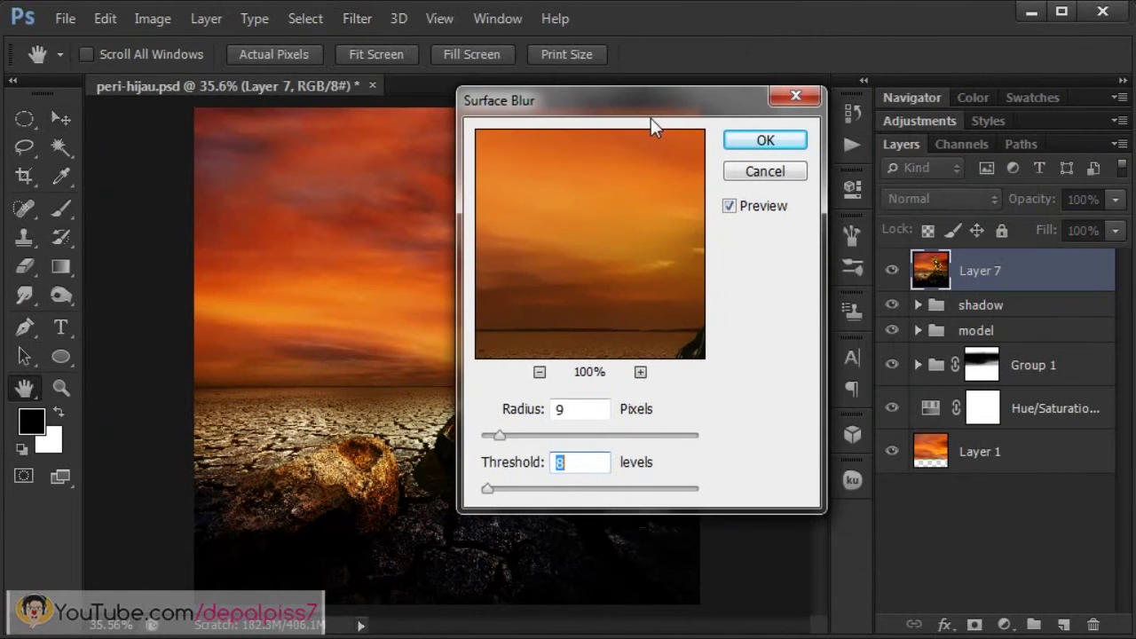
pyautogui.moveTo(514, 223); pyautogui.dragTo(556, 306)
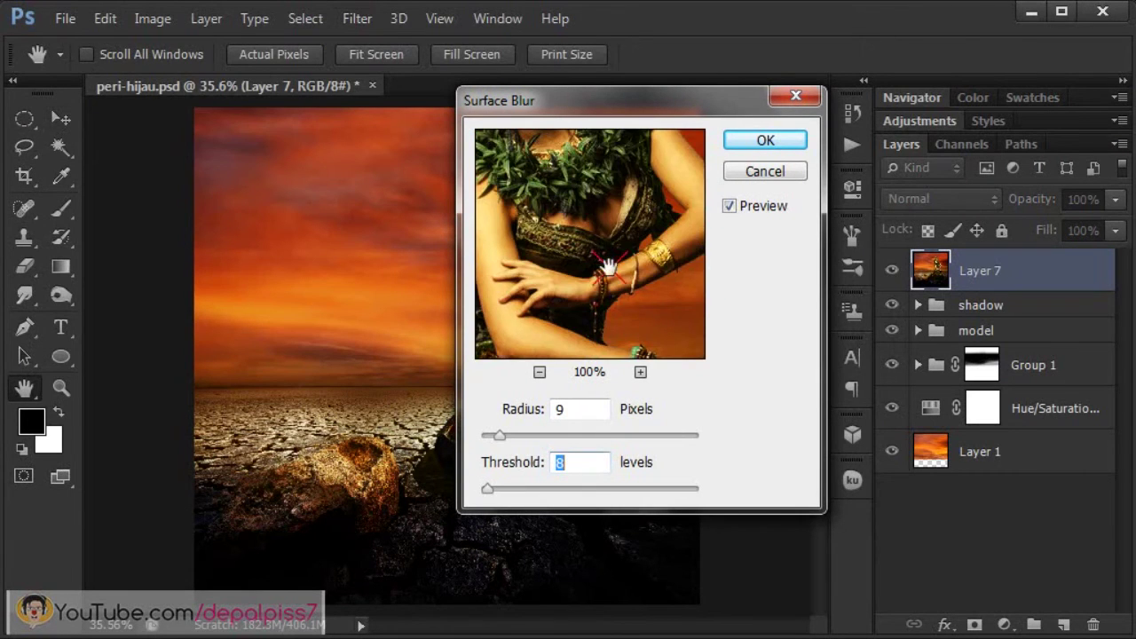
pyautogui.moveTo(609, 266); pyautogui.dragTo(674, 399)
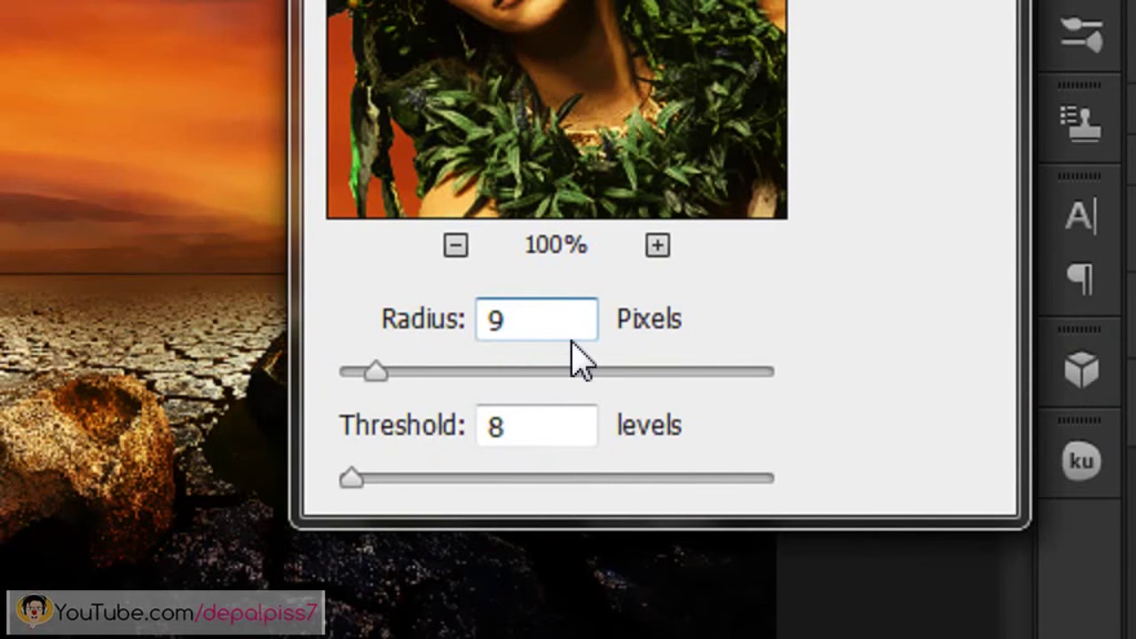
pyautogui.click(559, 424)
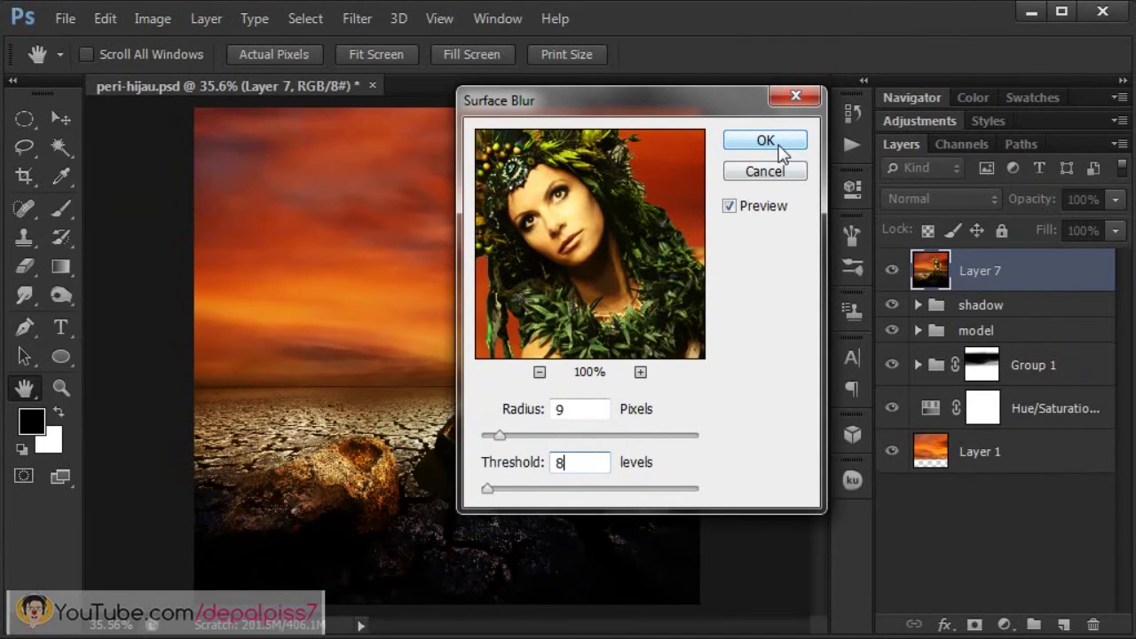
pyautogui.press('Return')
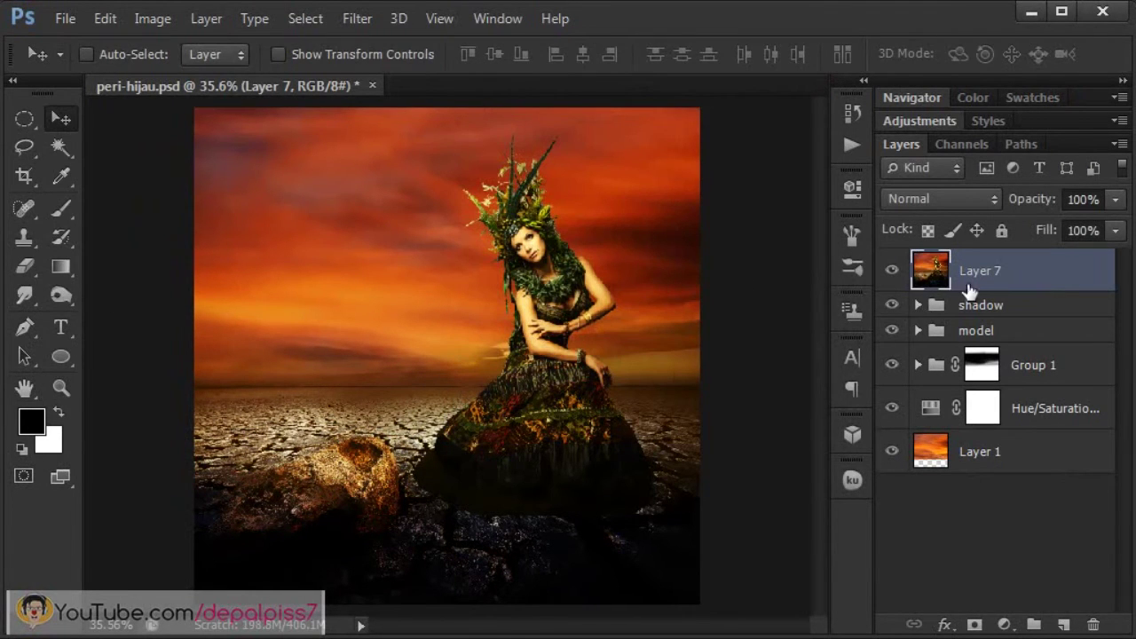
pyautogui.click(1090, 200)
pyautogui.write('50')
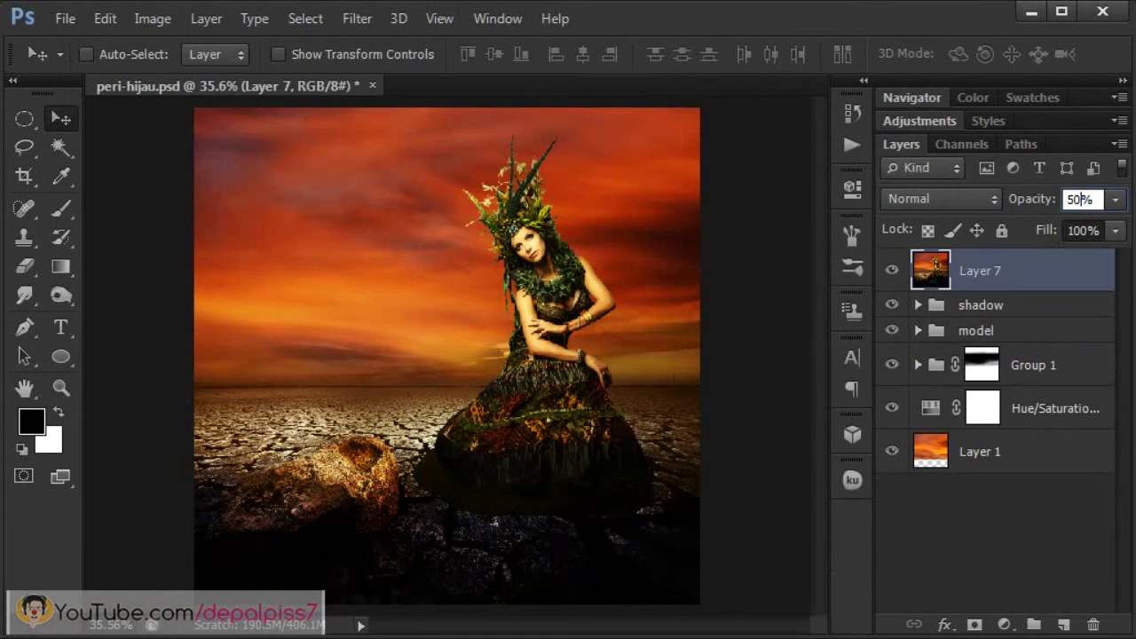
pyautogui.press('Return')
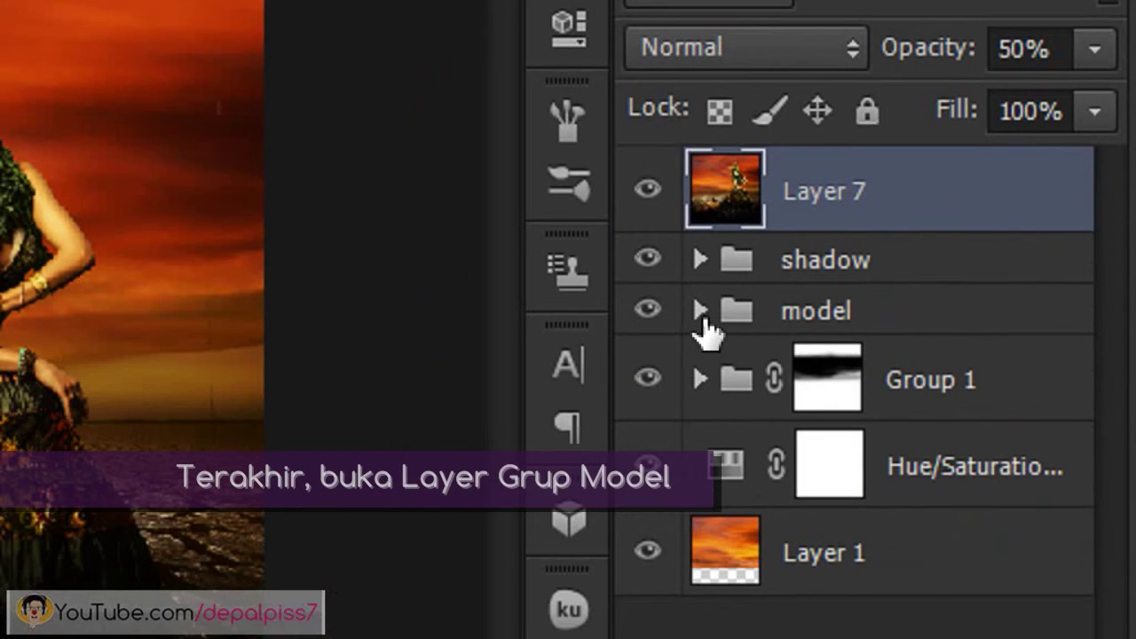
# Step: Add a layer mask to the model's Layer 3 and pick the plain Eraser Tool
pyautogui.click(700, 310)
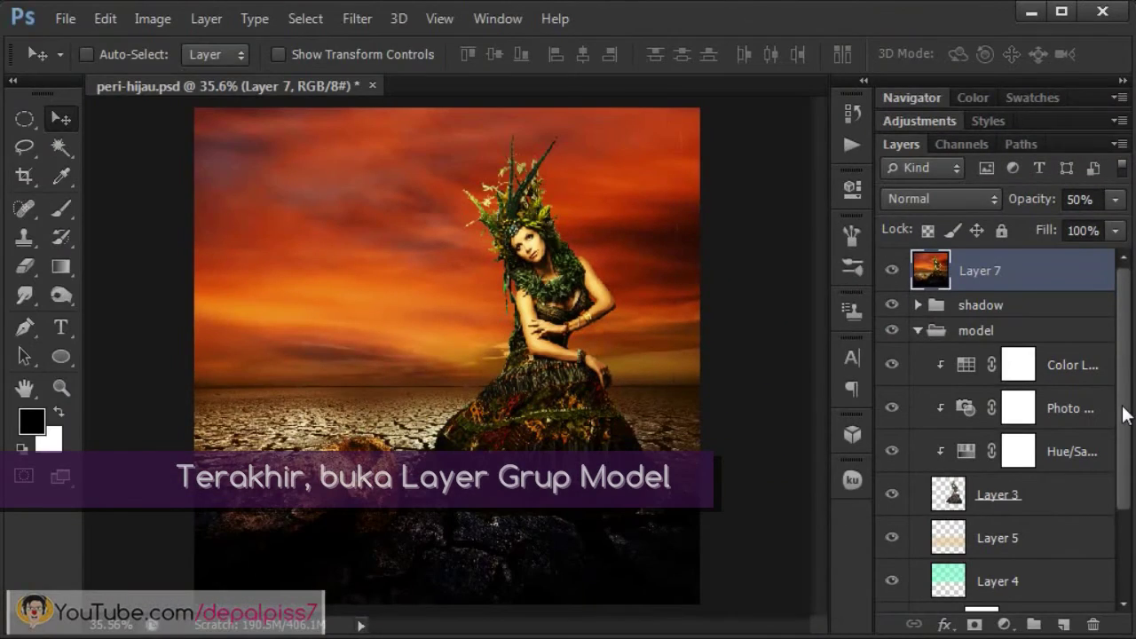
pyautogui.moveTo(1125, 414); pyautogui.dragTo(1125, 464)
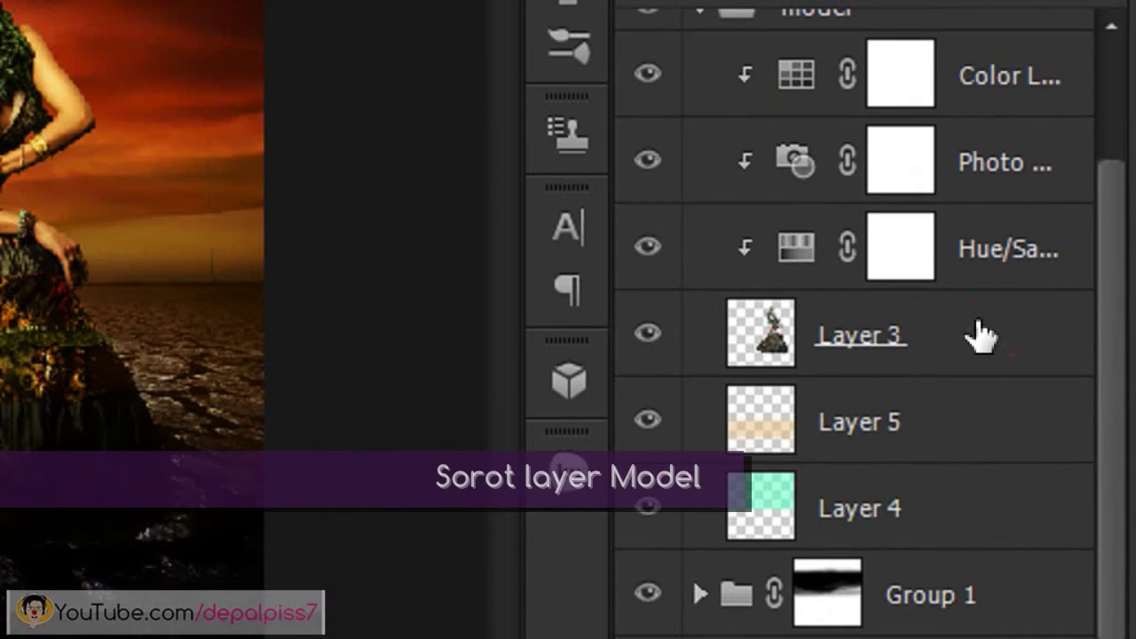
pyautogui.click(981, 335)
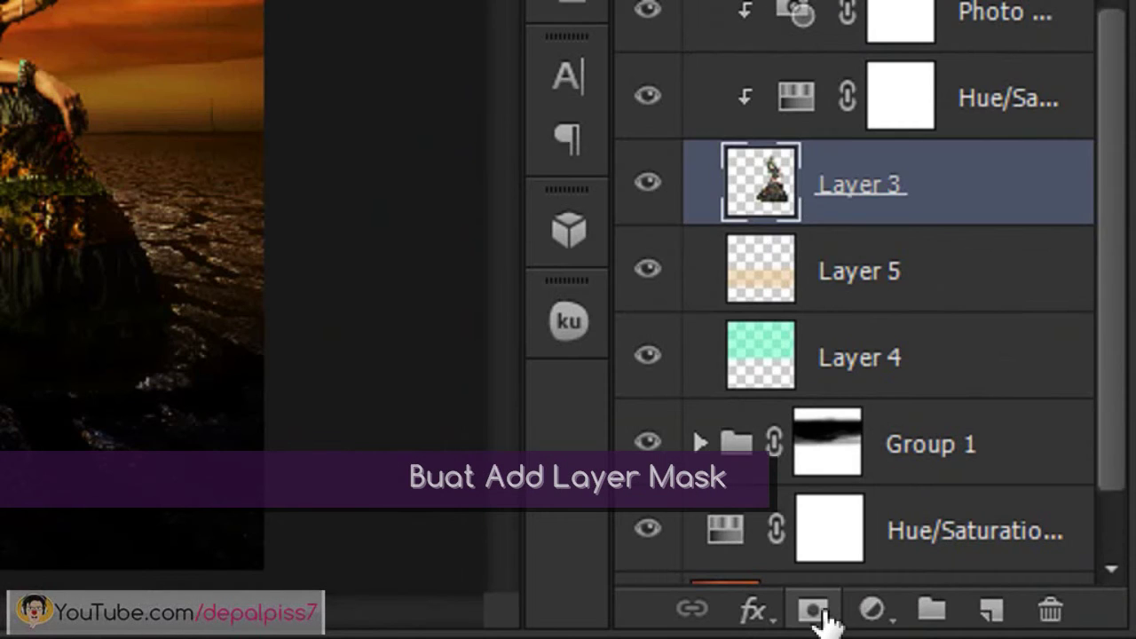
pyautogui.click(976, 625)
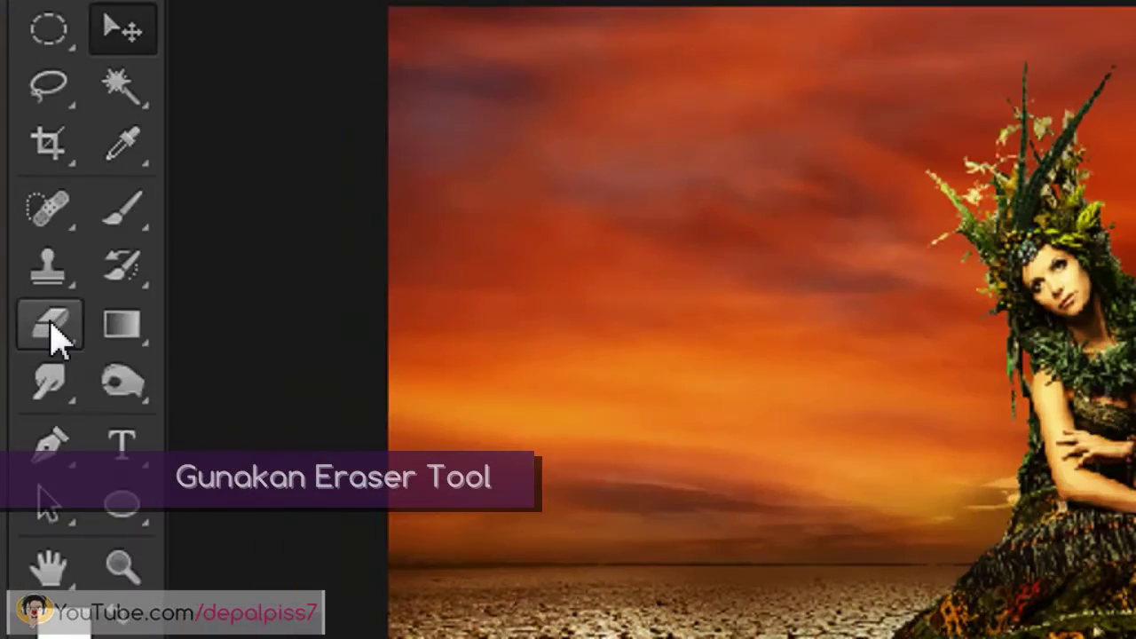
pyautogui.rightClick(25, 266)
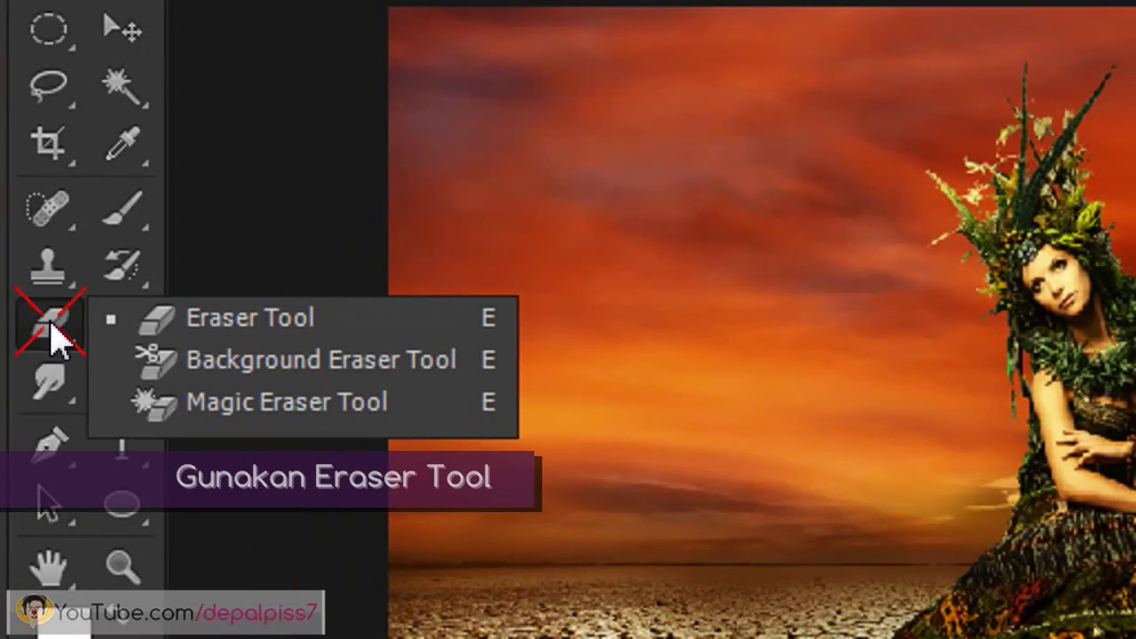
pyautogui.click(182, 330)
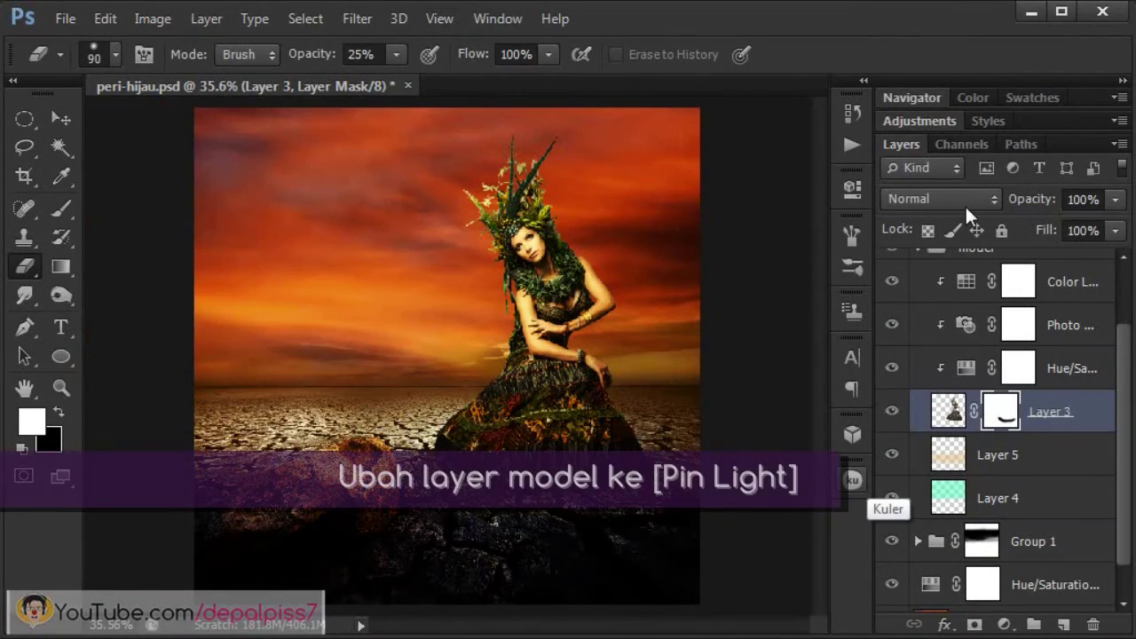
# Step: Set Layer 3 to Pin Light, add empty Layer 8 above Layer 5, load the model's outline
pyautogui.click(966, 206)
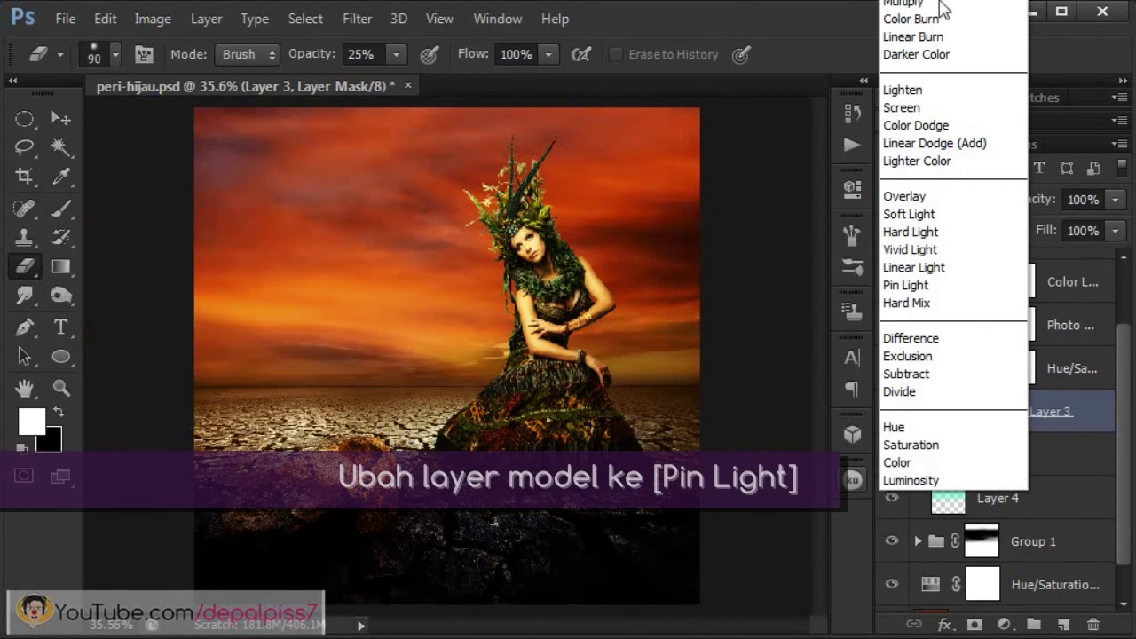
pyautogui.click(943, 286)
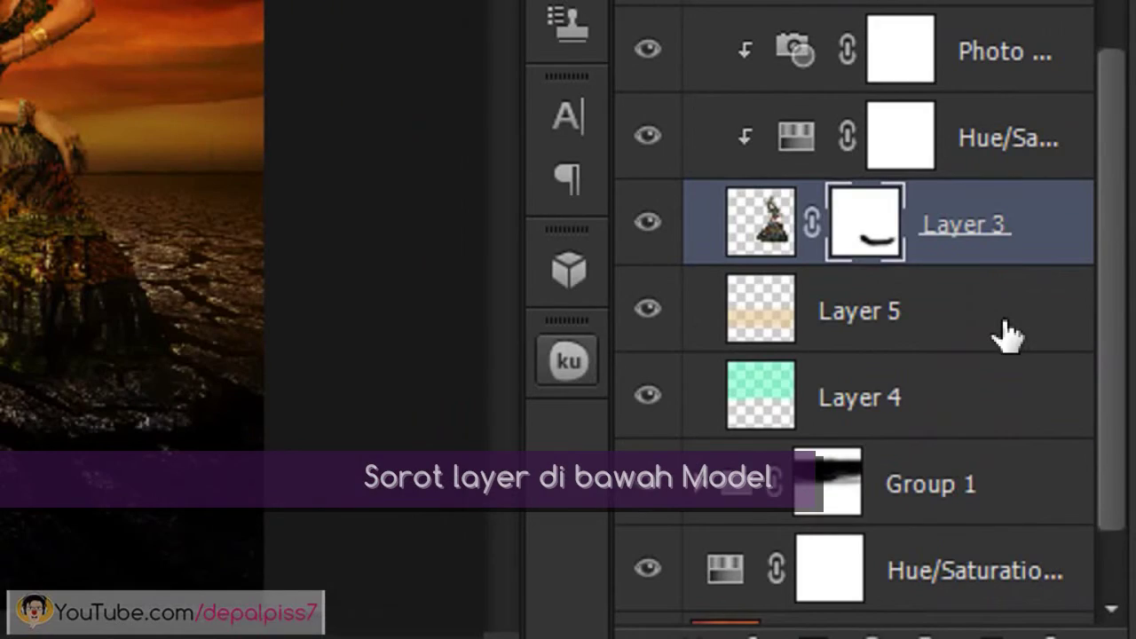
pyautogui.click(1007, 336)
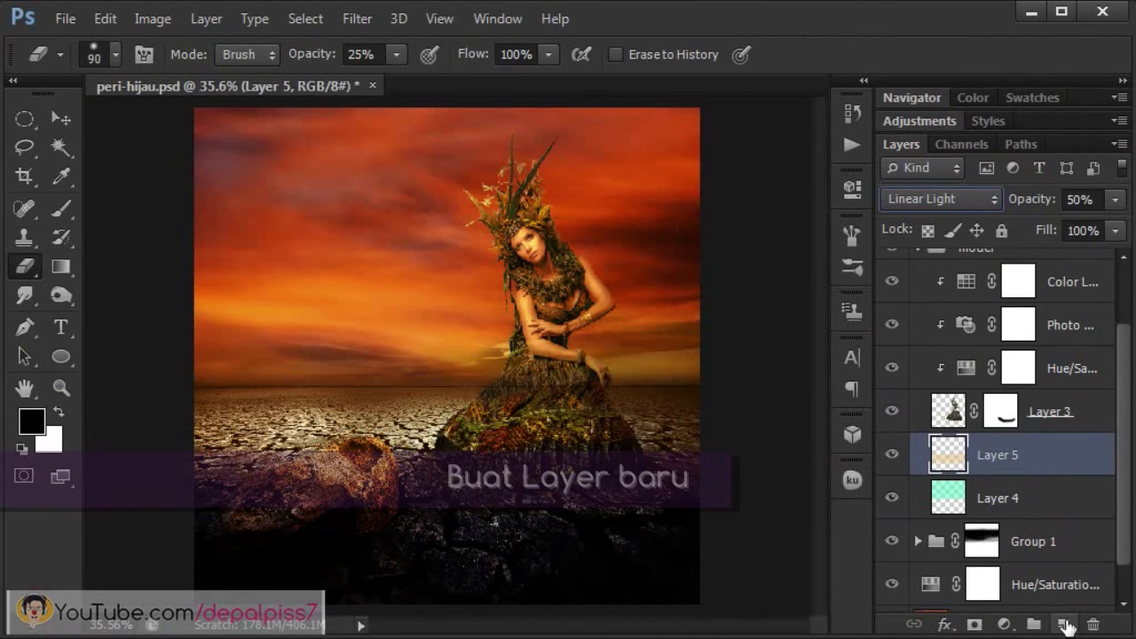
pyautogui.click(1064, 625)
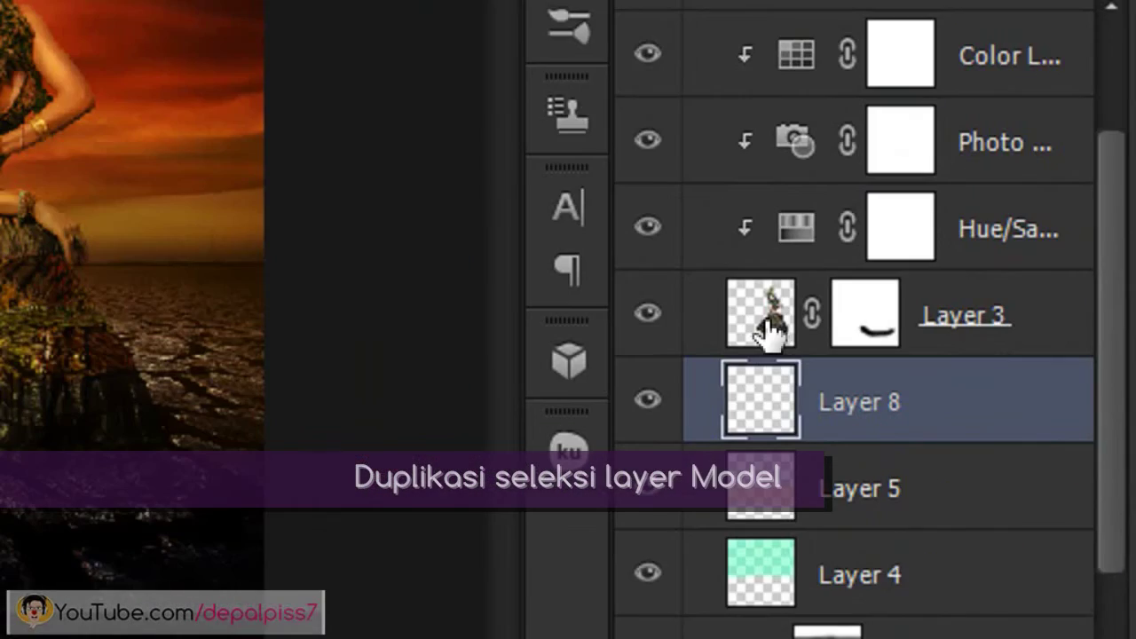
pyautogui.keyDown('ctrl'); pyautogui.click(768, 330); pyautogui.keyUp('ctrl')
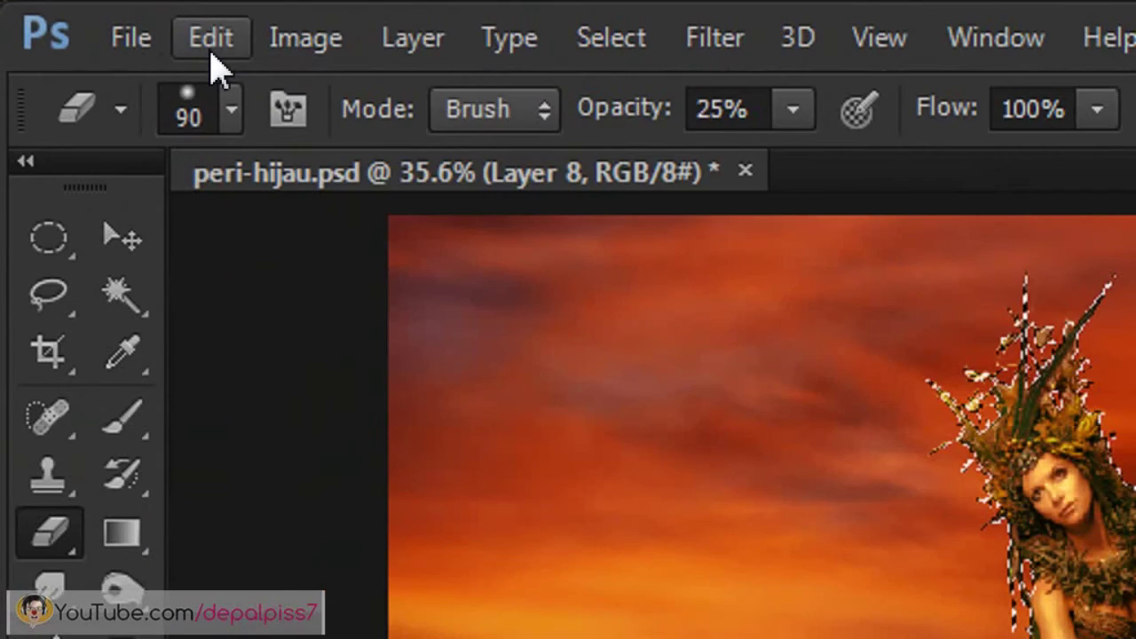
# Step: Fill the model-shaped selection on Layer 8 with brown 855502
pyautogui.click(163, 35)
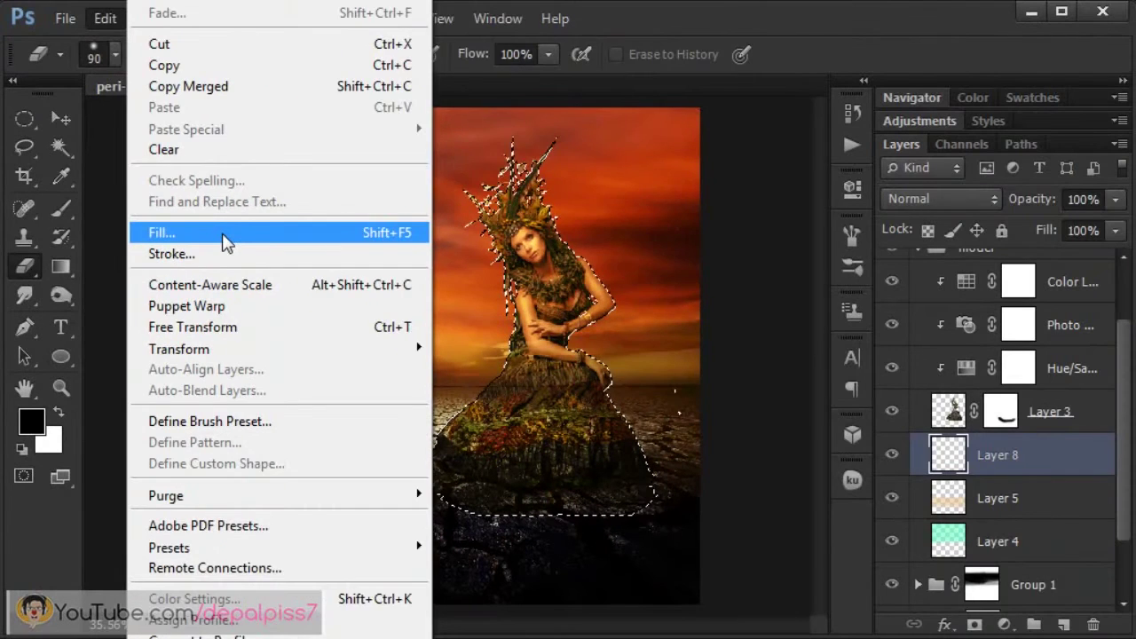
pyautogui.click(447, 328)
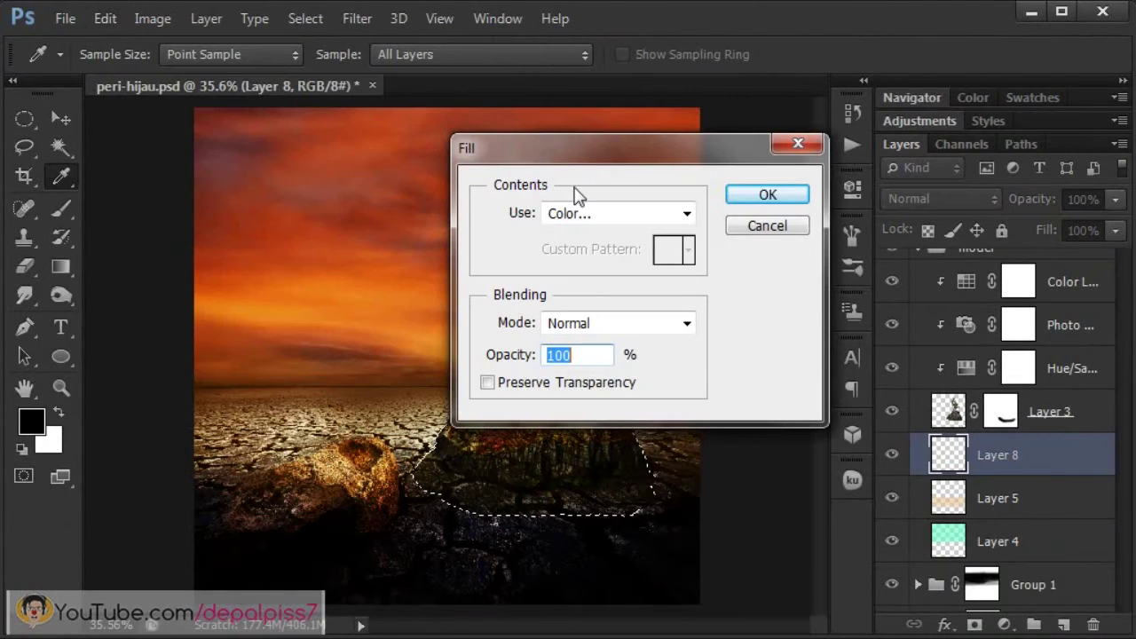
pyautogui.moveTo(557, 156); pyautogui.dragTo(517, 152)
pyautogui.click(520, 211)
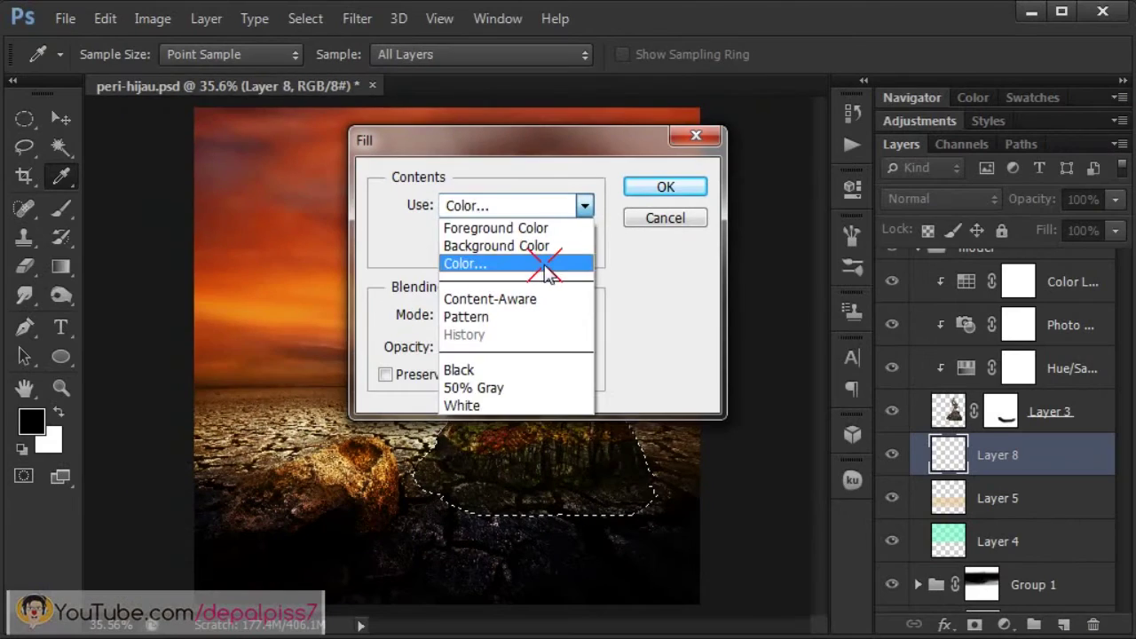
pyautogui.click(562, 302)
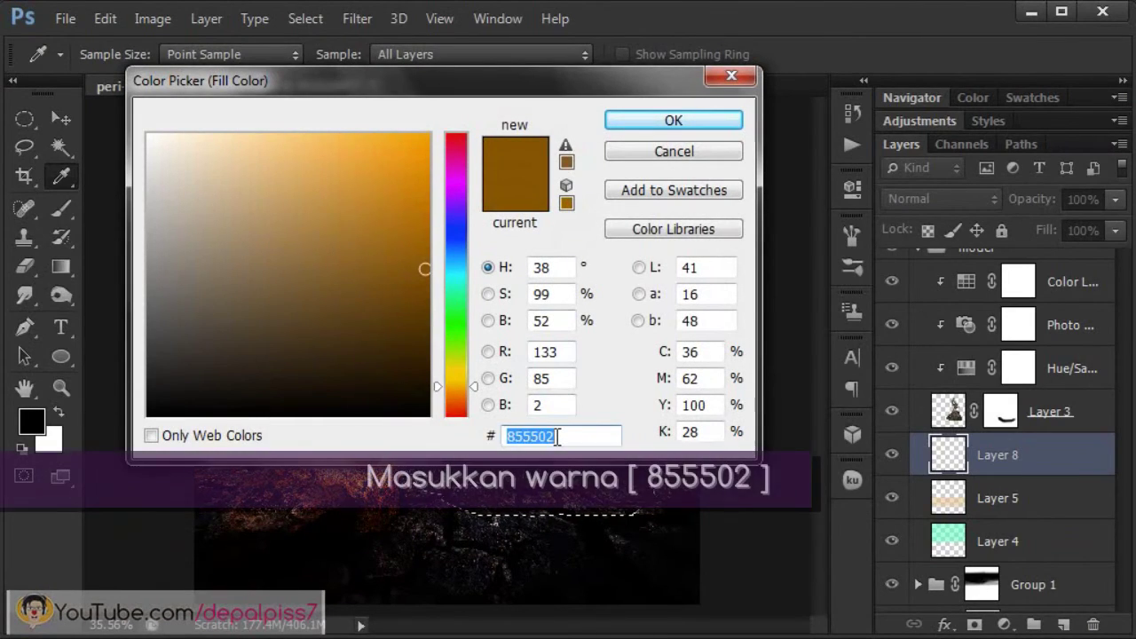
pyautogui.click(707, 121)
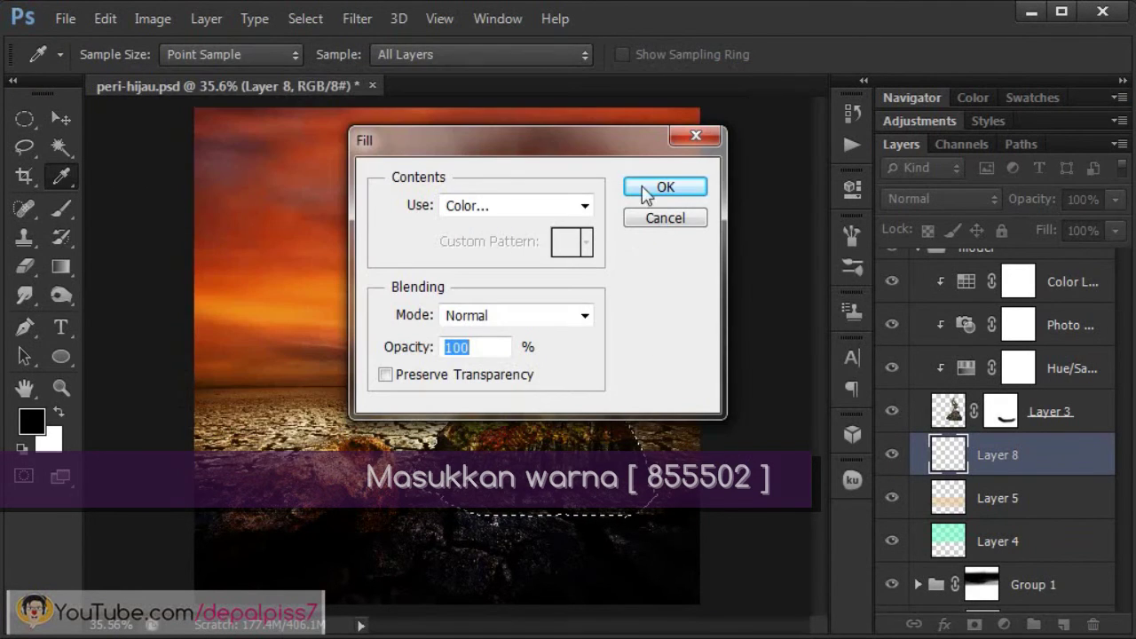
pyautogui.click(664, 189)
pyautogui.press('e')
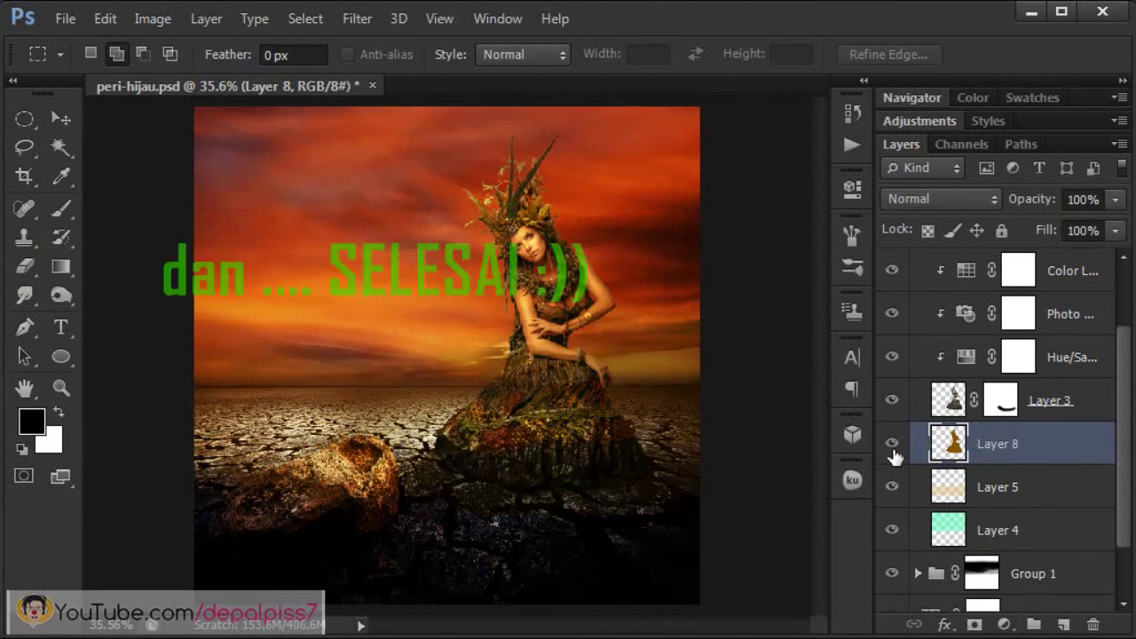
# Step: Collapse the model group in the Layers panel and save peri-hijau.psd
pyautogui.scroll(2, 1130, 503)
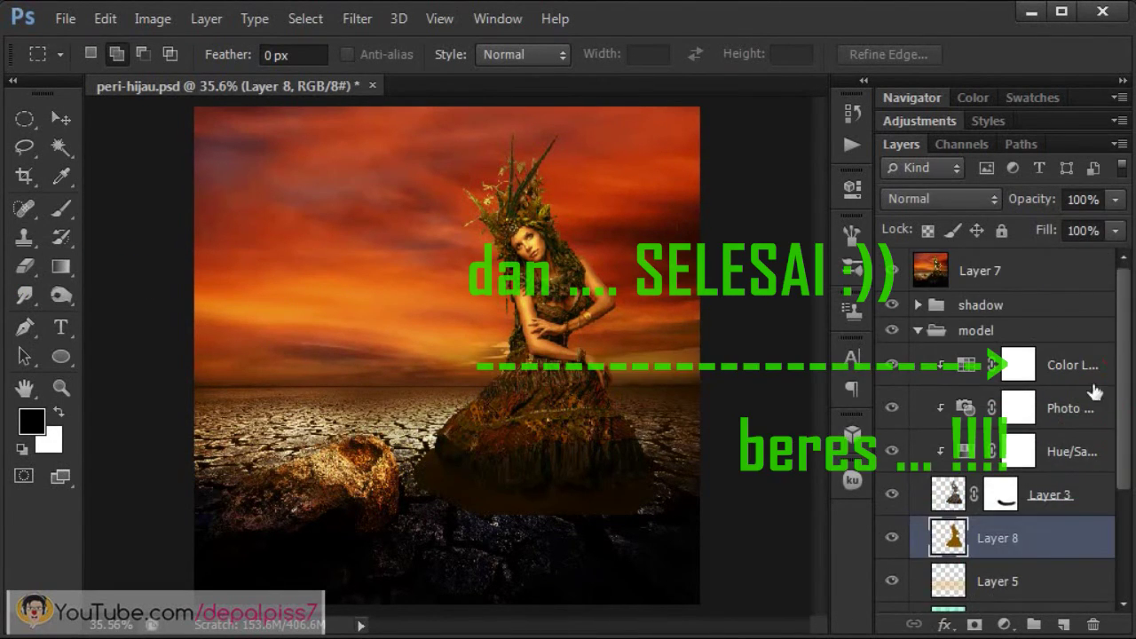
pyautogui.click(918, 331)
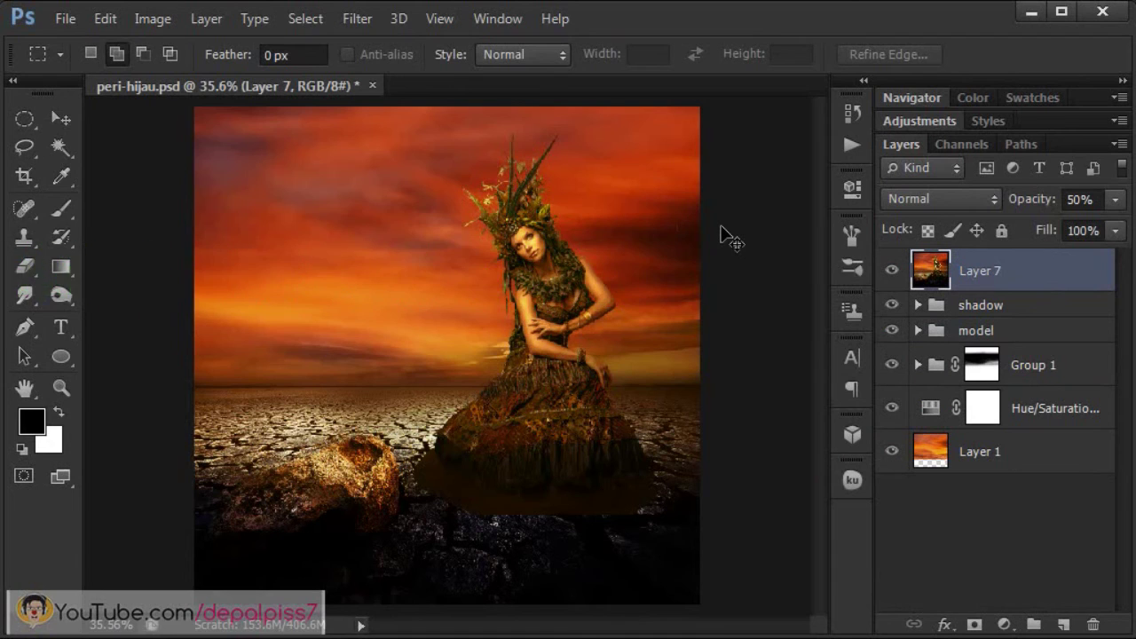
pyautogui.hotkey('ctrl', 's')
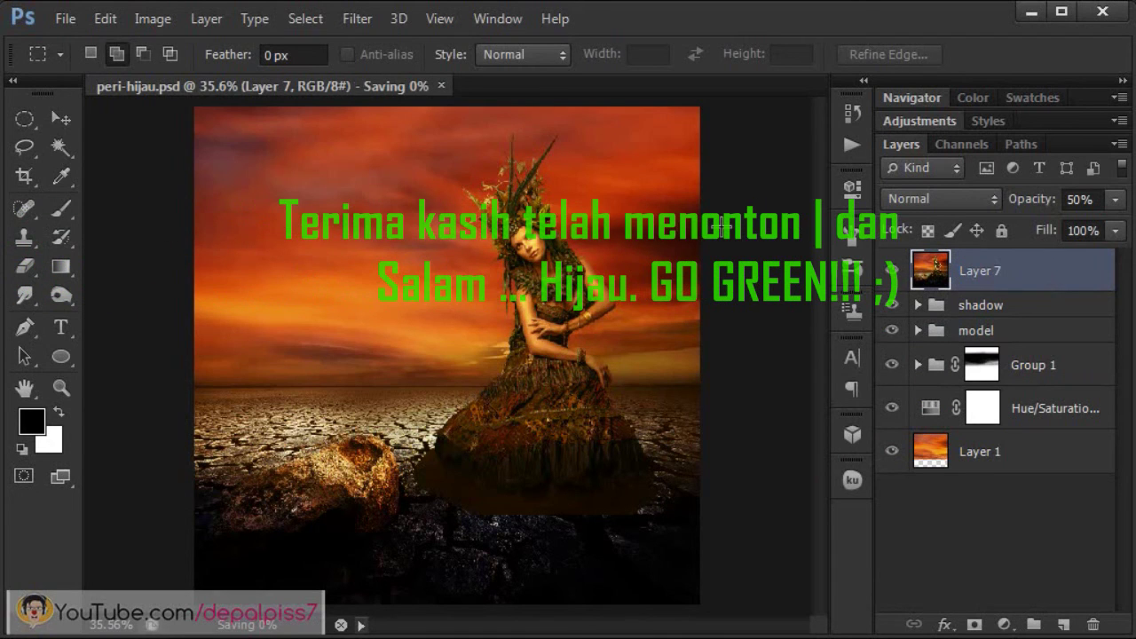